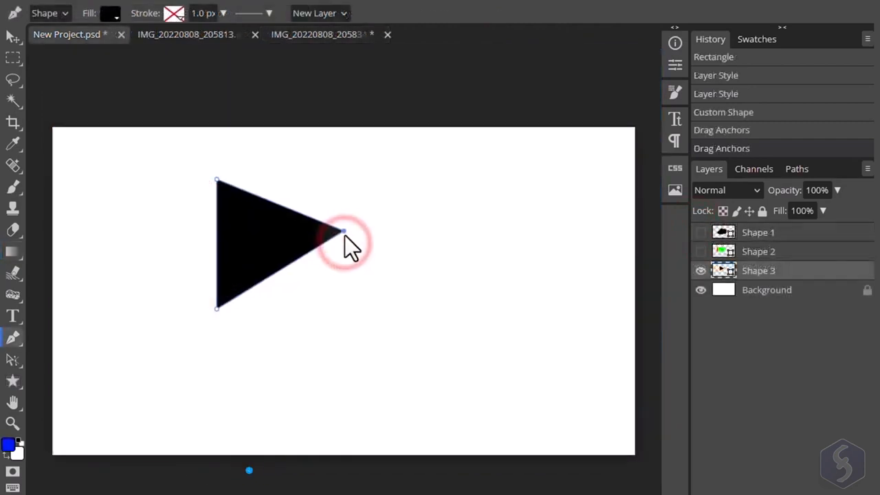
Add curve handles to the black triangle's right-hand anchor and reshape the curve around it with the Pen tool.
left_click(345, 235)
left_click(345, 235)
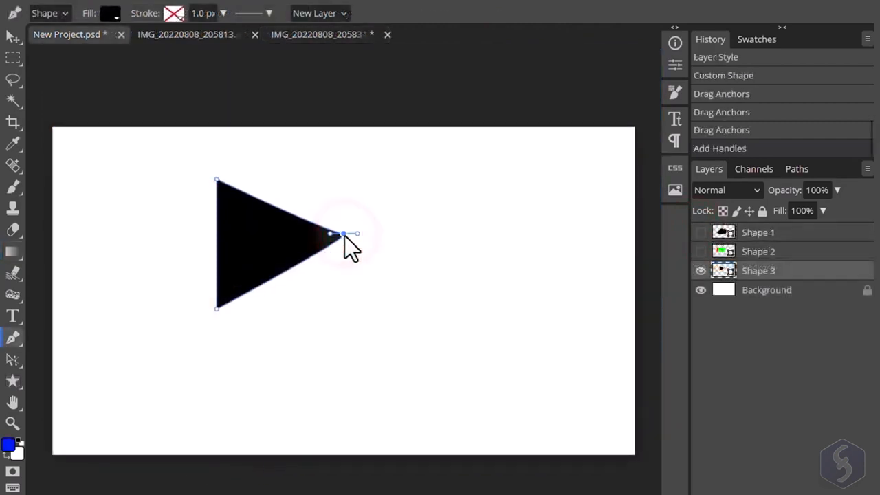
left_click_drag(335, 221, 346, 251)
left_click_drag(341, 282, 342, 322)
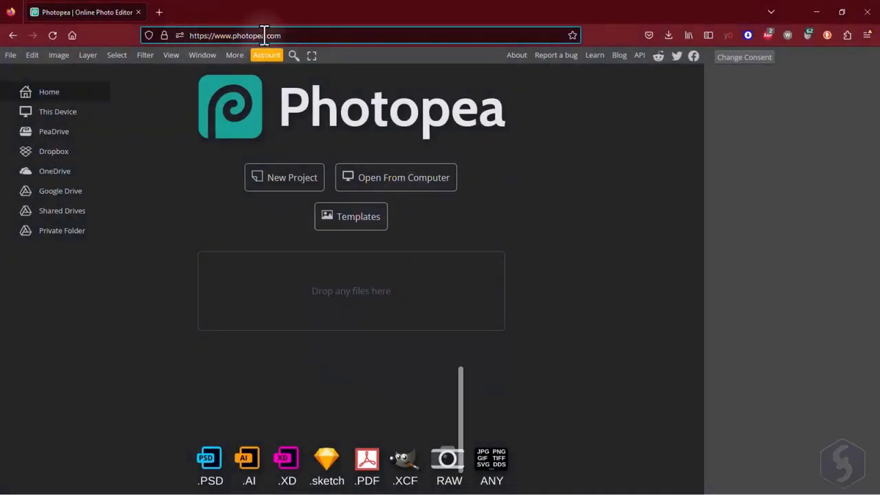
Review the free and premium account types in the account window and close it.
left_click(266, 56)
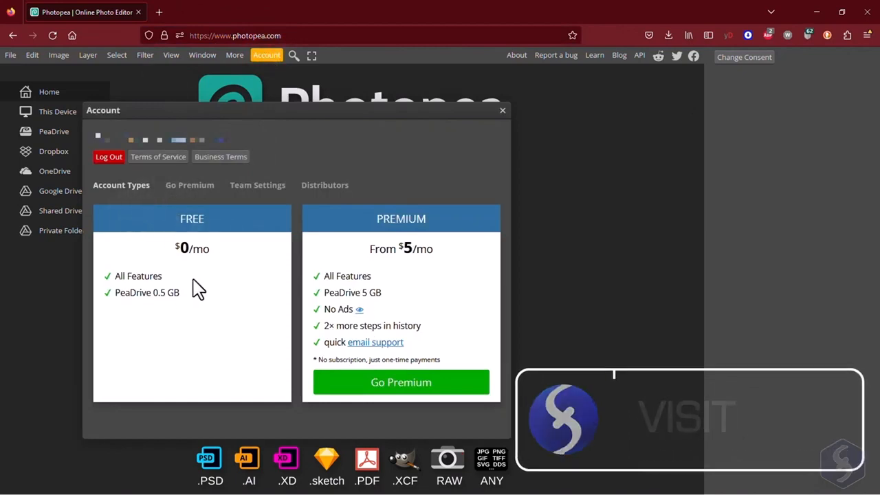
key("Escape")
Review the new project settings with the Print, Photo and Screen size presets, and close the dialog without creating a project.
left_click(303, 182)
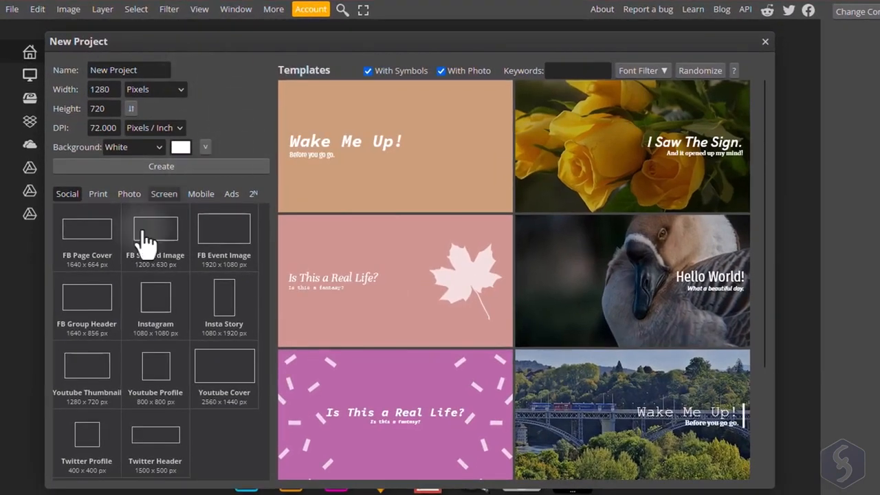
left_click(98, 194)
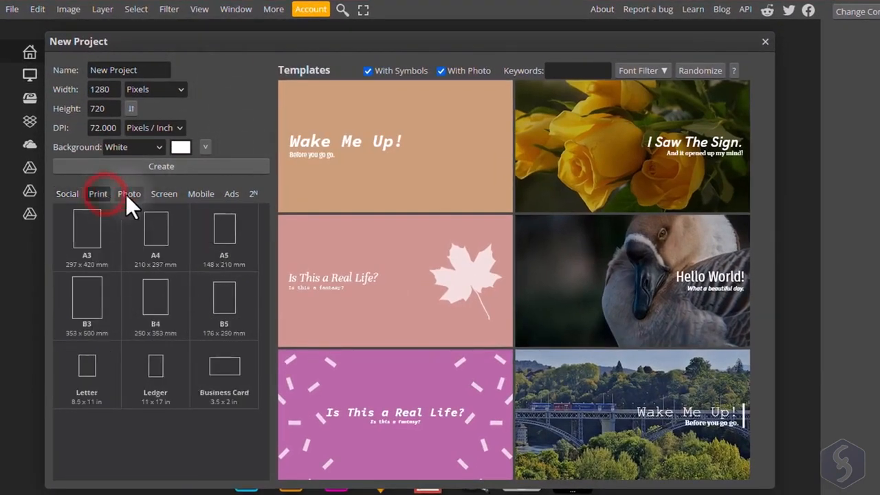
left_click(129, 194)
left_click(165, 194)
key("Escape")
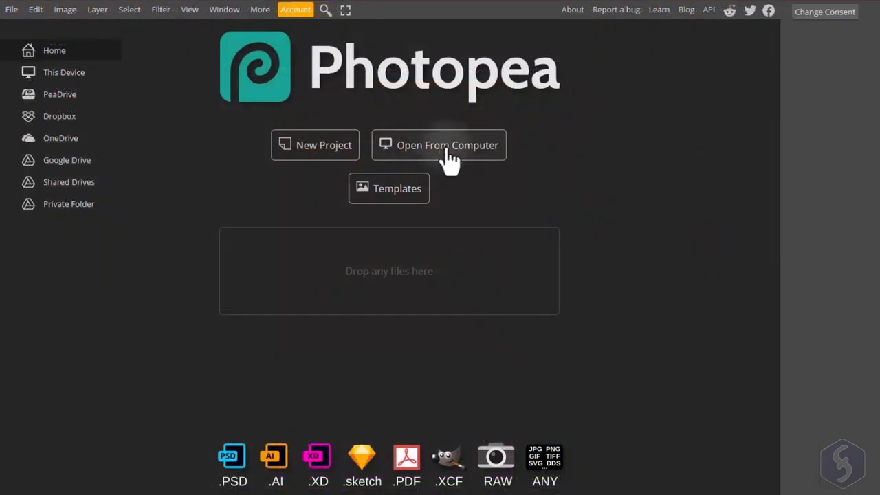
Browse the computer to the Photopea2023(1) samples folder and look at the two IMG_20220808 photos available for opening.
left_click(448, 152)
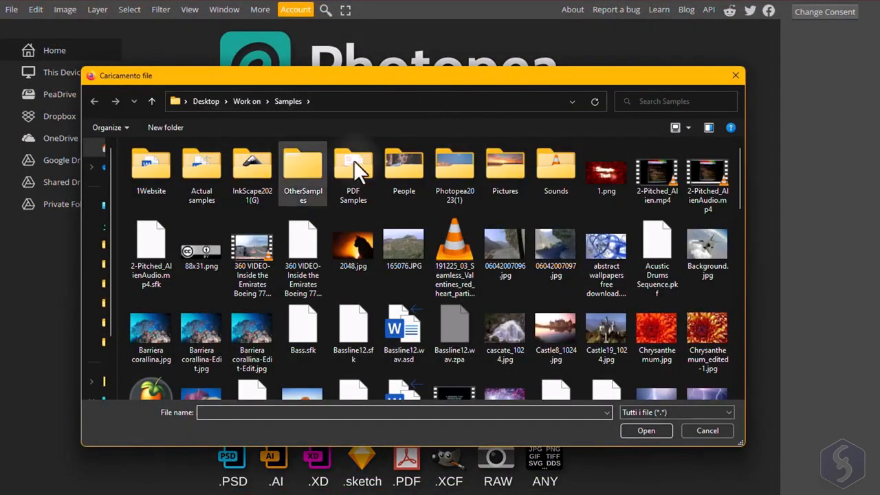
double_click(454, 172)
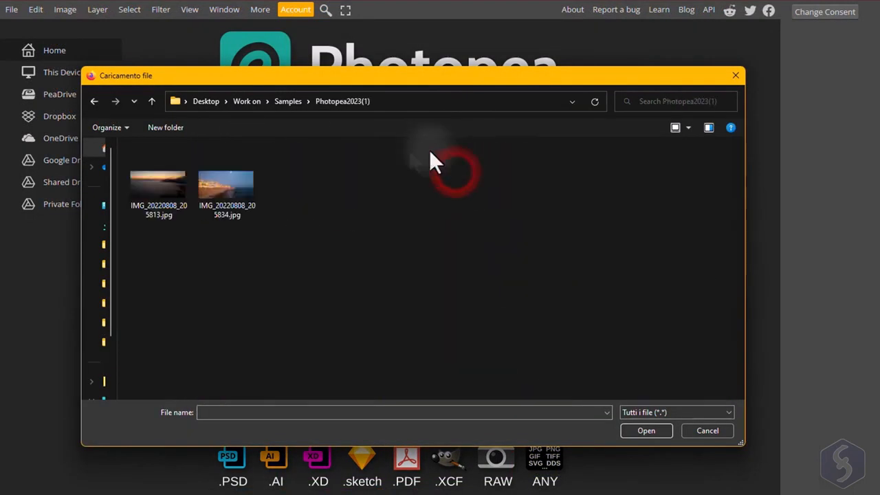
left_click(173, 187)
left_click(249, 189)
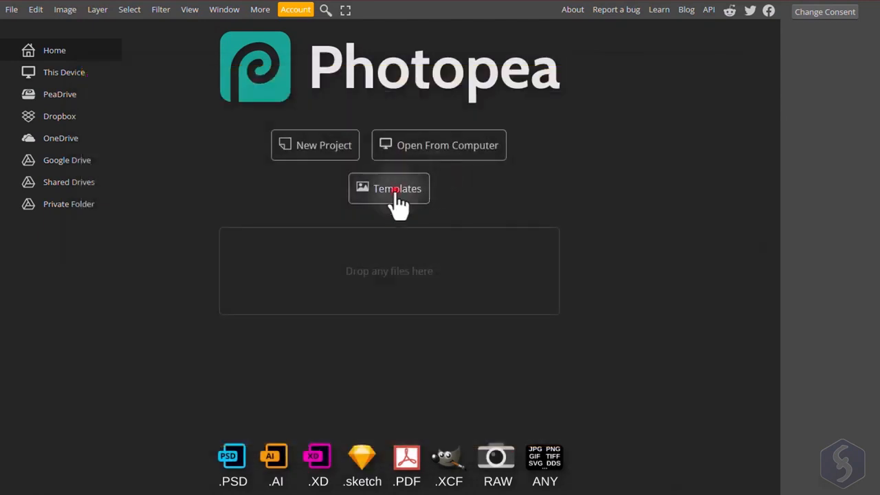
Browse the template gallery's mockup categories Mobile & Web, Print and Product.
left_click(399, 200)
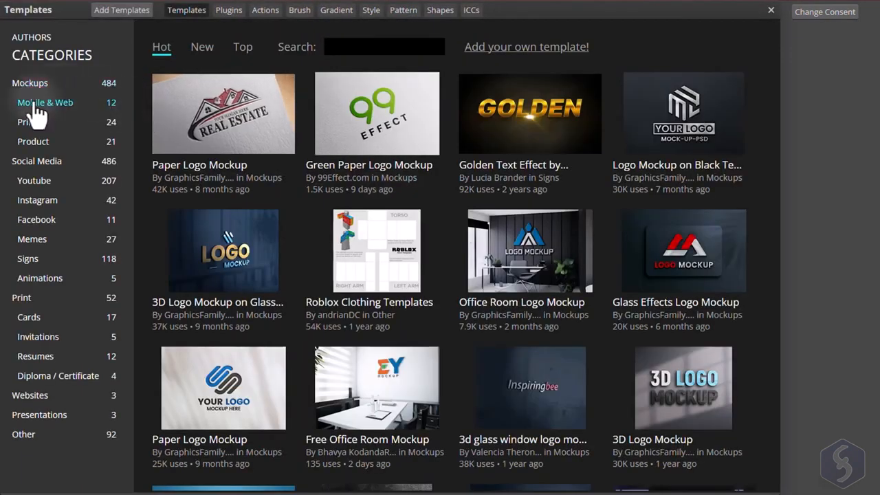
left_click(36, 109)
left_click(31, 124)
left_click(39, 143)
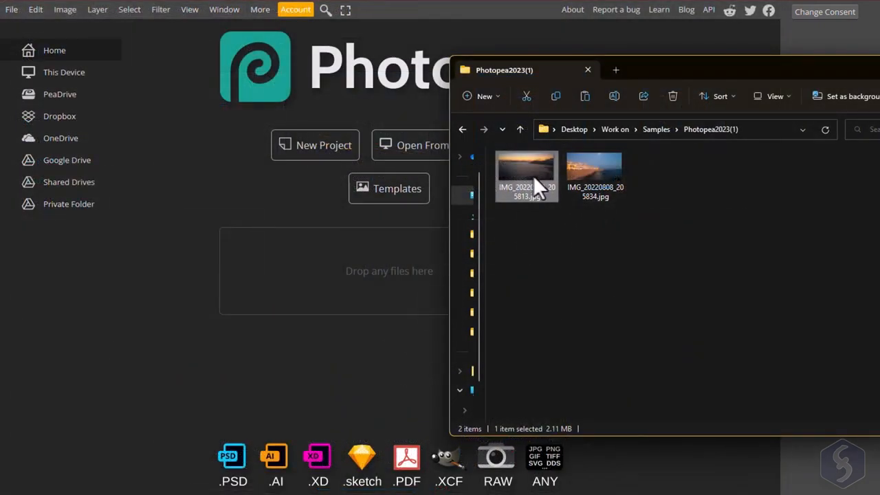
Open IMG_20220808_205813.jpg from the file explorer as a new document and return to the editor.
left_click_drag(533, 176, 352, 287)
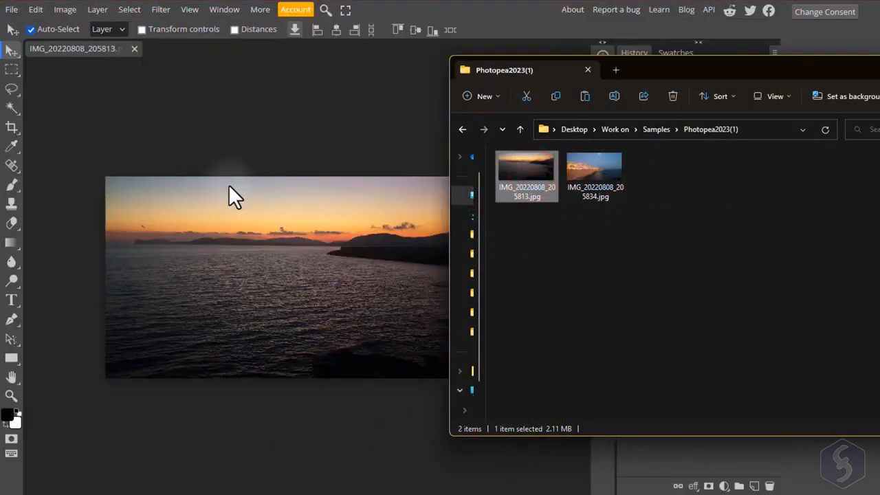
left_click(256, 155)
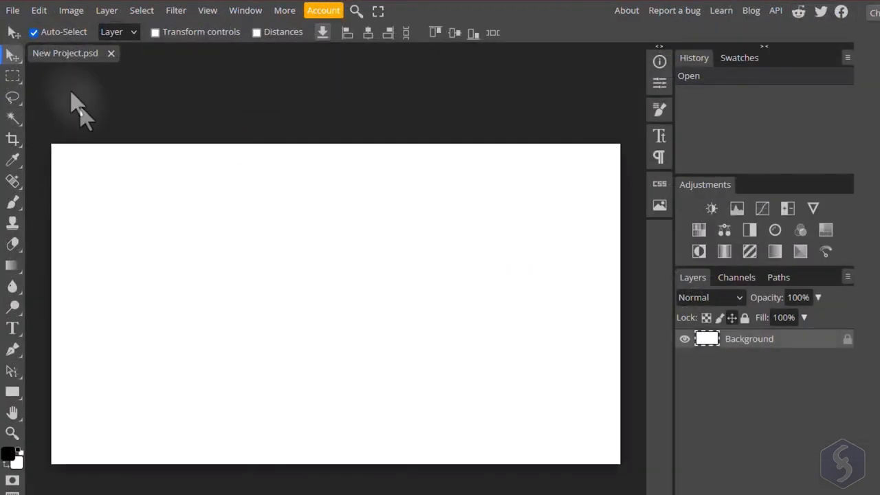
Open IMG_20220808_205813.jpg and IMG_20220808_205834.jpg together from the Photopea2023(1) folder.
left_click(12, 11)
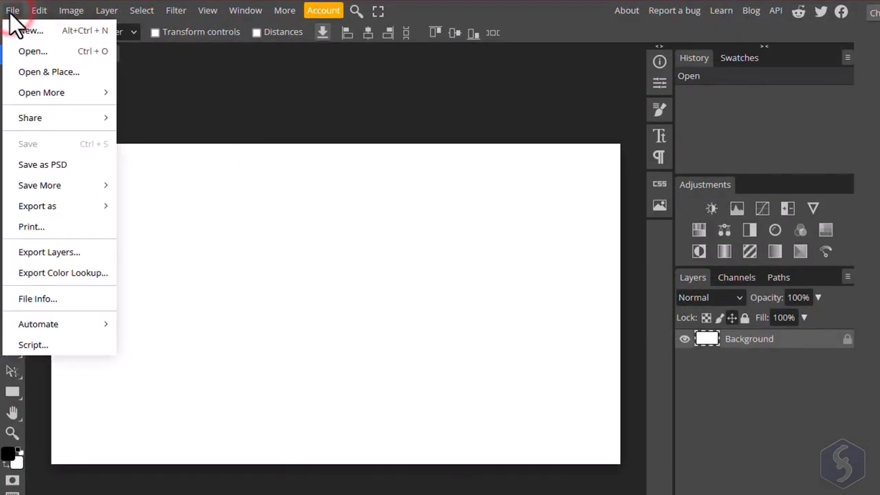
left_click(29, 50)
left_click(240, 207)
left_click(173, 205, "ctrl")
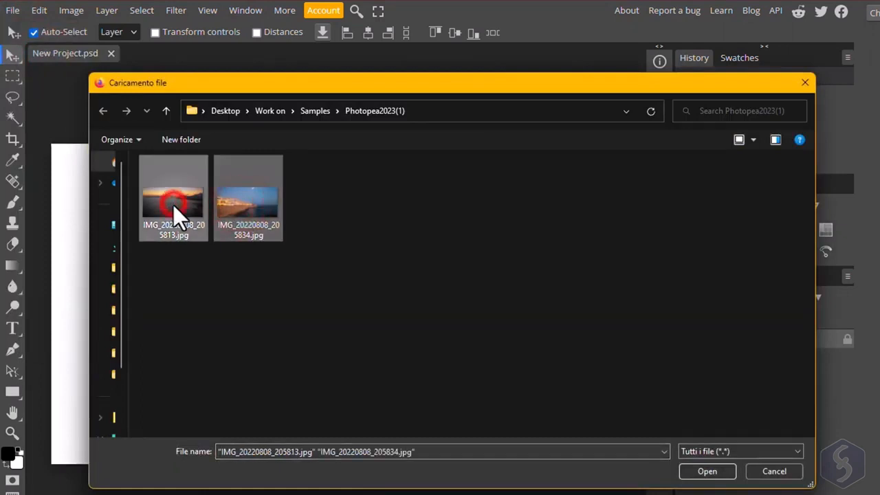
left_click(715, 472)
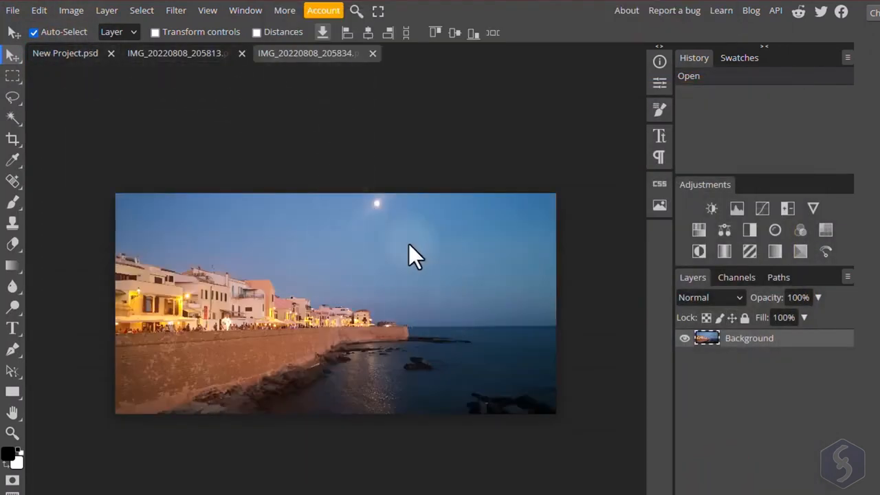
Look through the open documents, including New Project.psd, and finish on the IMG_20220808_205834 photo.
left_click(190, 53)
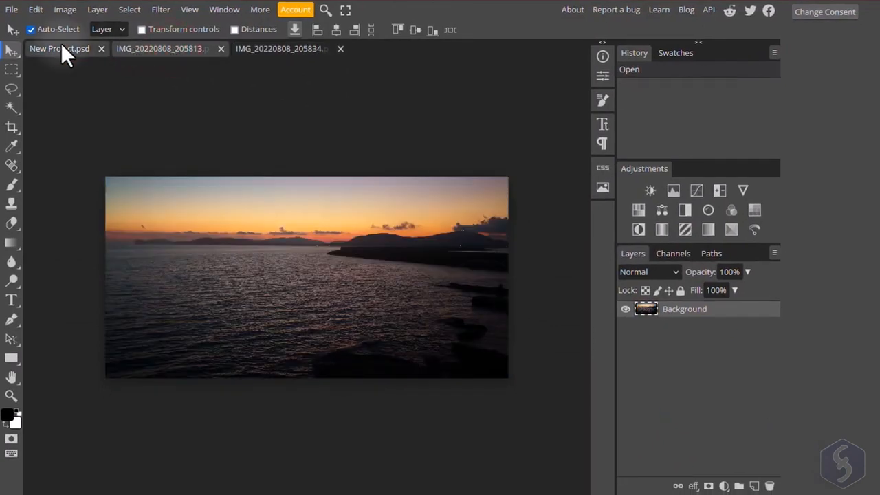
left_click(62, 48)
left_click(190, 51)
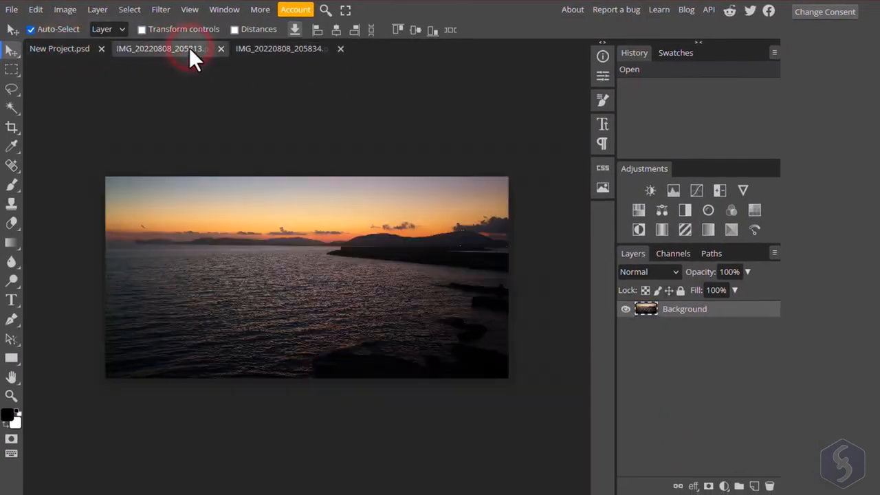
left_click(304, 51)
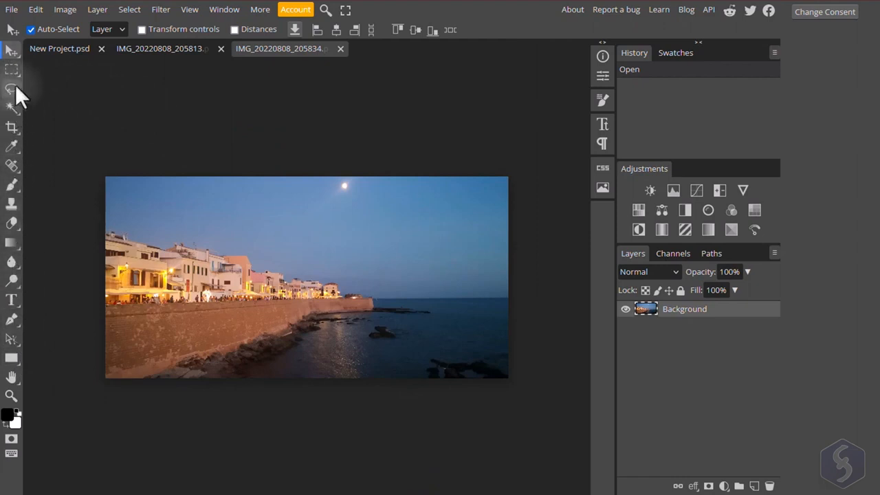
Examine the tool variants grouped under the Move, Rectangle Select, Lasso, Spot Healing Brush, Eraser and Type tools.
right_click(14, 50)
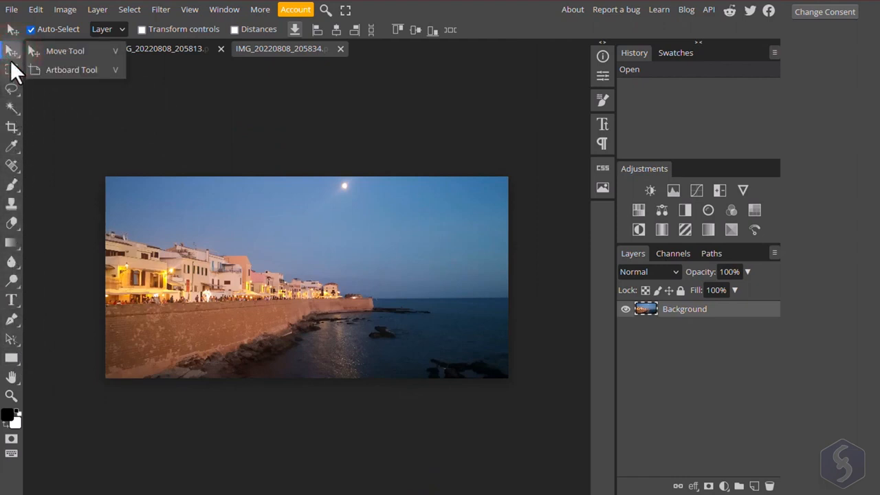
right_click(8, 71)
left_click(8, 71)
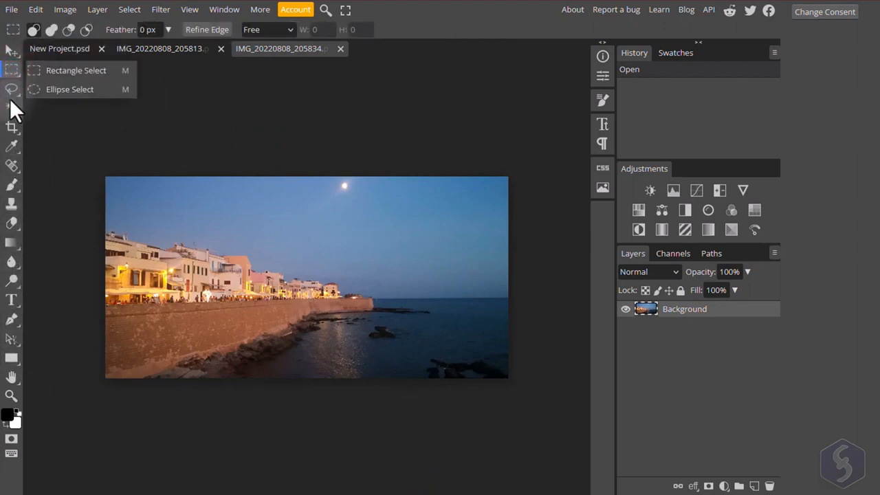
right_click(9, 86)
left_click(11, 89)
right_click(11, 166)
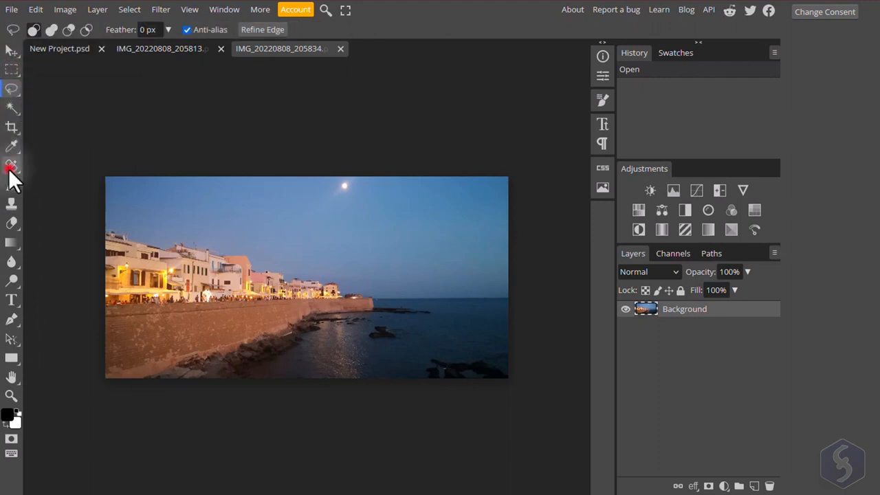
left_click(11, 169)
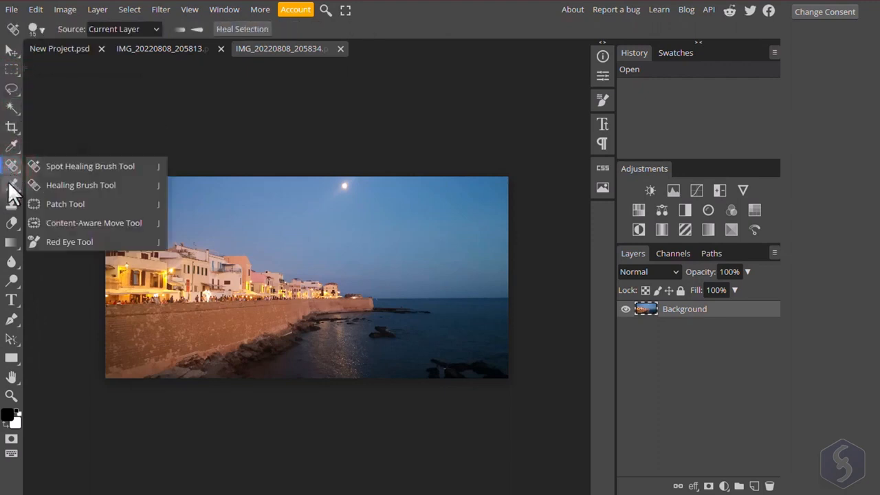
right_click(11, 221)
left_click(9, 223)
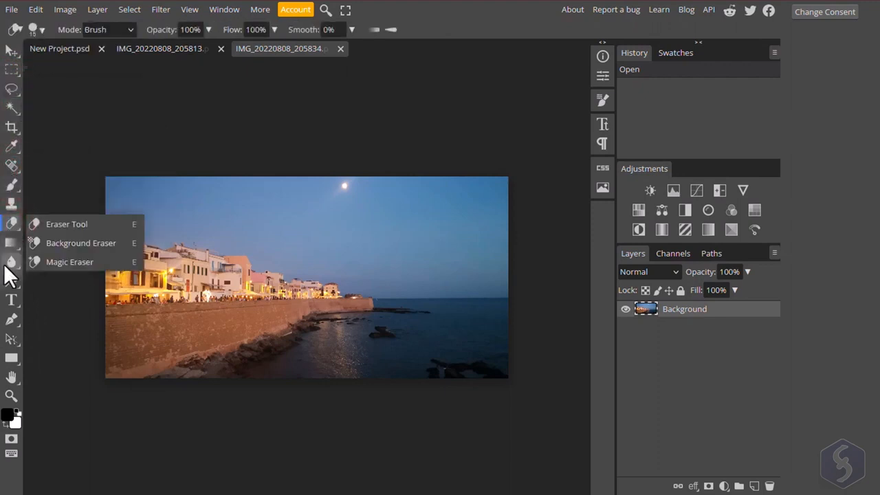
right_click(12, 303)
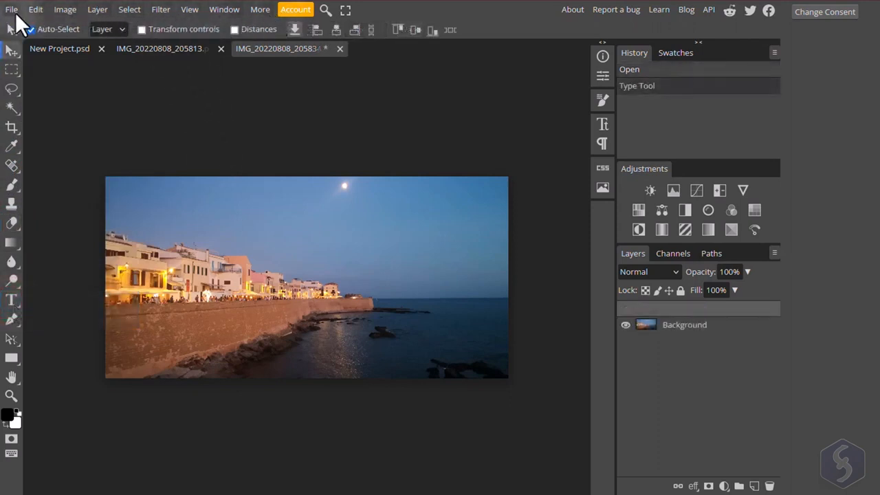
Review the Rectangle Select, Lasso, Magic Wand and Crop tools and return to the Move tool.
left_click(14, 69)
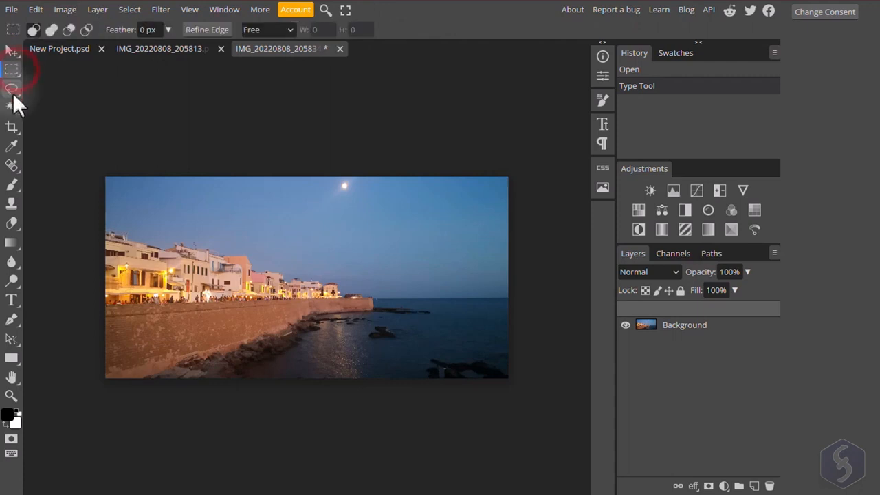
left_click(11, 90)
right_click(9, 109)
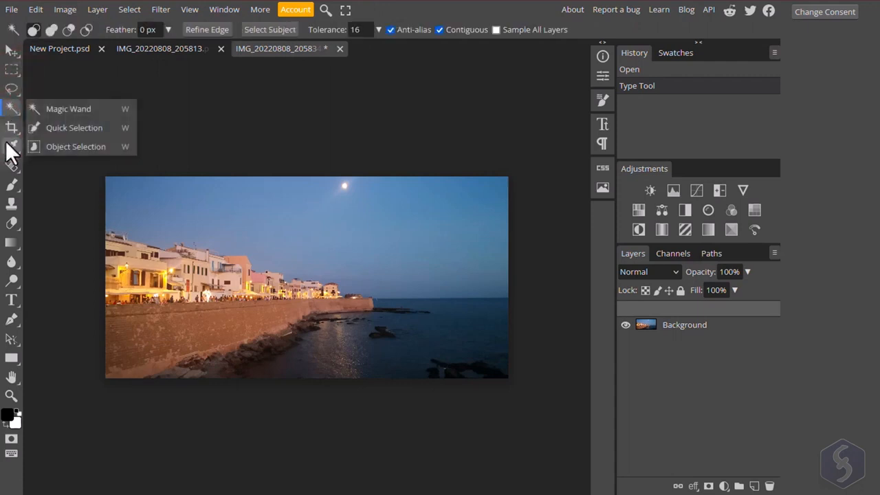
left_click(11, 128)
key("v")
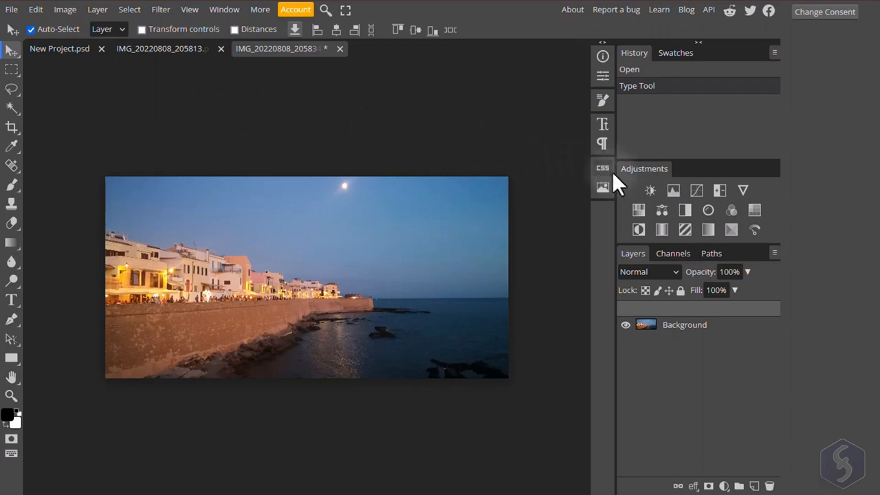
Close the Adjustments panel and choose it again from the list of available panels.
right_click(648, 171)
left_click(679, 179)
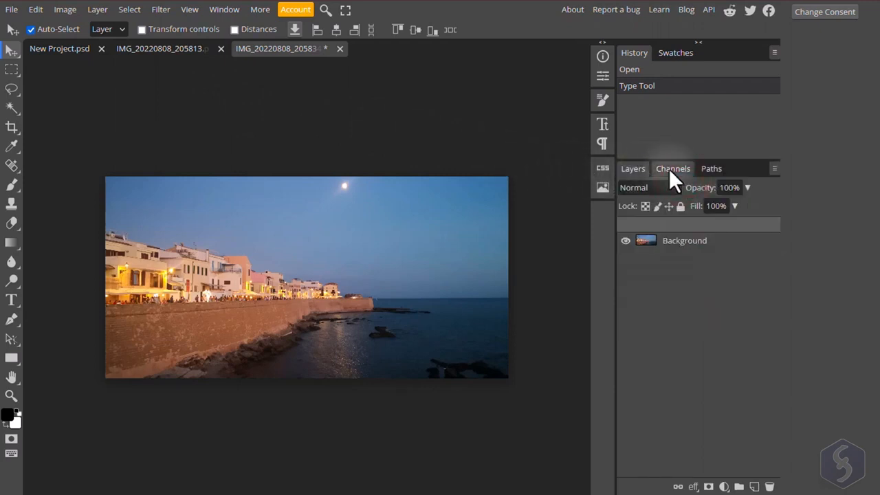
left_click(238, 11)
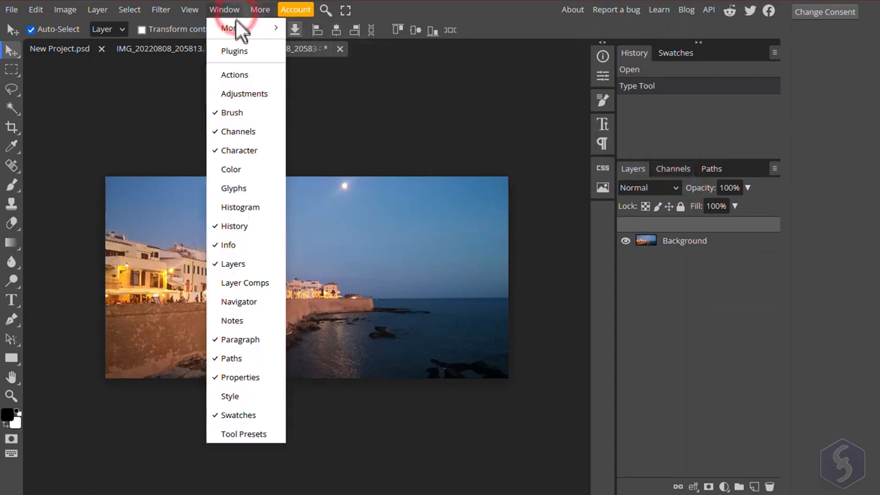
left_click(249, 93)
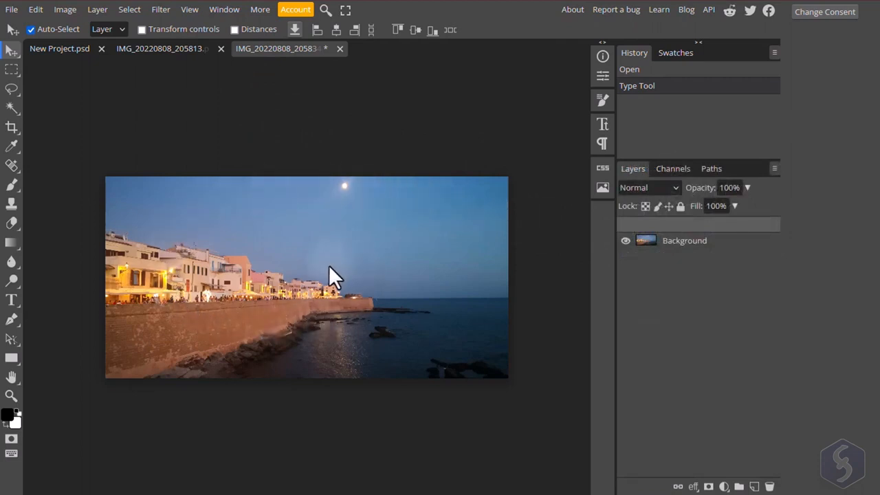
Examine the promenade buildings and the sea wall in the photo by zooming and panning the view.
scroll(242, 273, "up", 5)
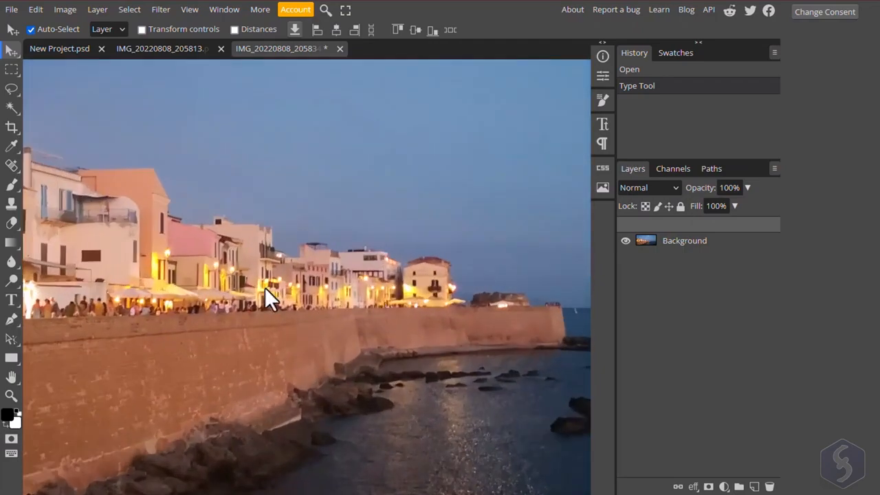
scroll(325, 281, "down", 3)
scroll(325, 275, "down", 1)
scroll(304, 266, "up", 3)
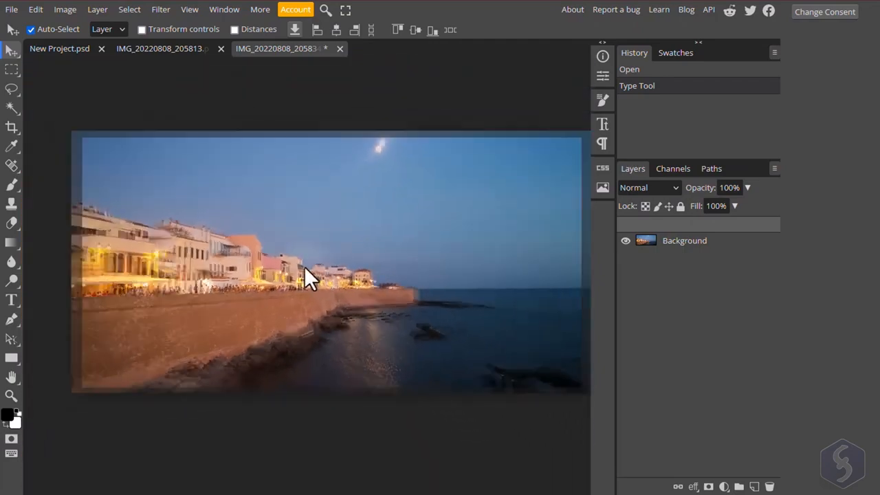
left_click_drag(305, 261, 466, 246)
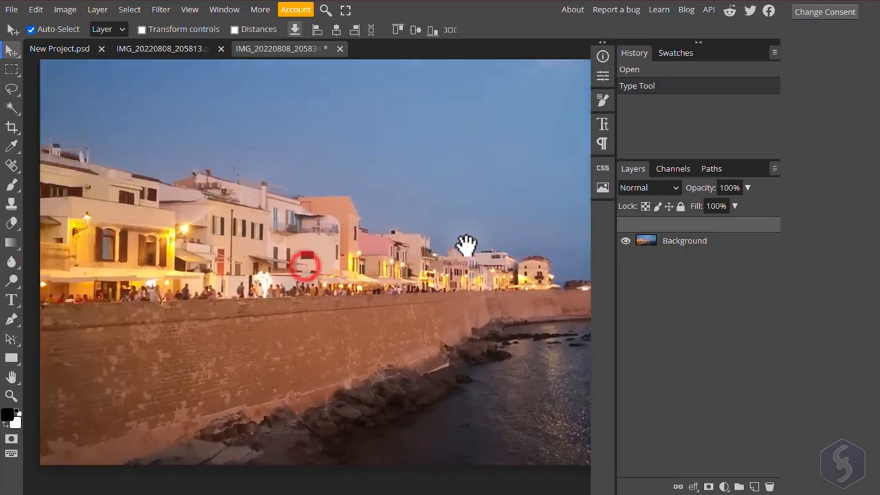
left_click_drag(372, 165, 318, 356)
left_click_drag(392, 364, 467, 205)
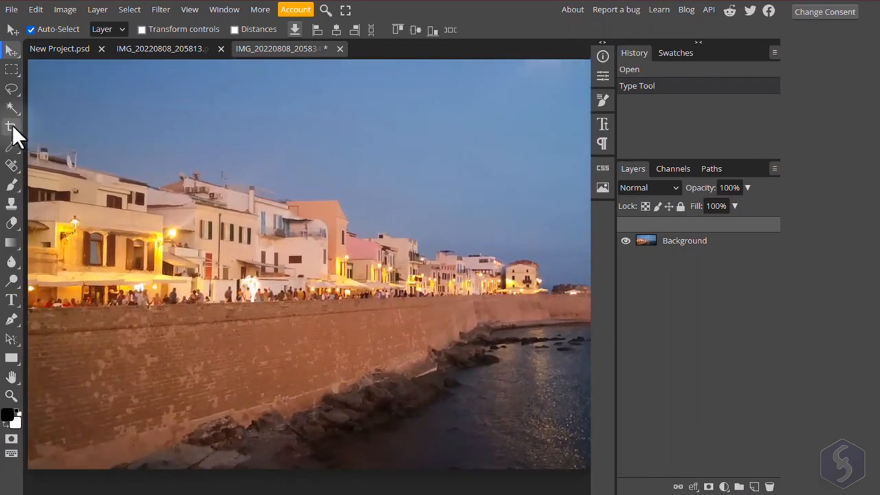
Frame a free-form crop area around the middle of the photo and shift it toward the sea.
left_click(12, 126)
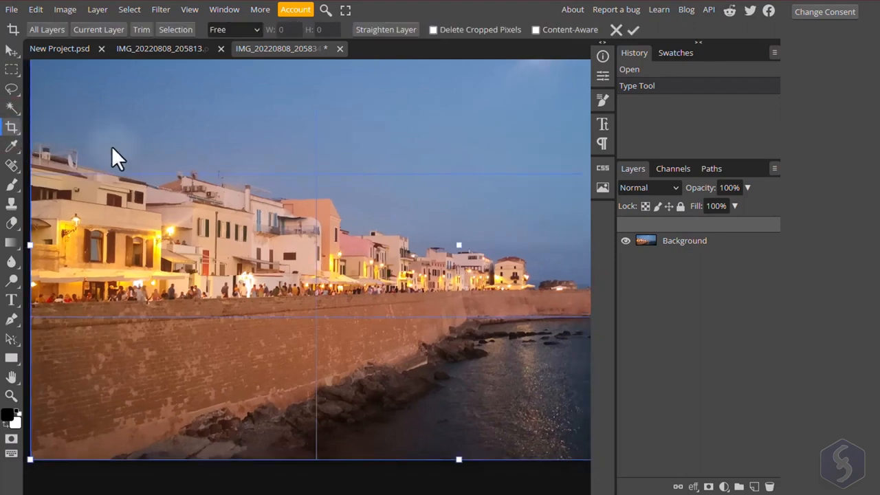
scroll(112, 147, "down", 4)
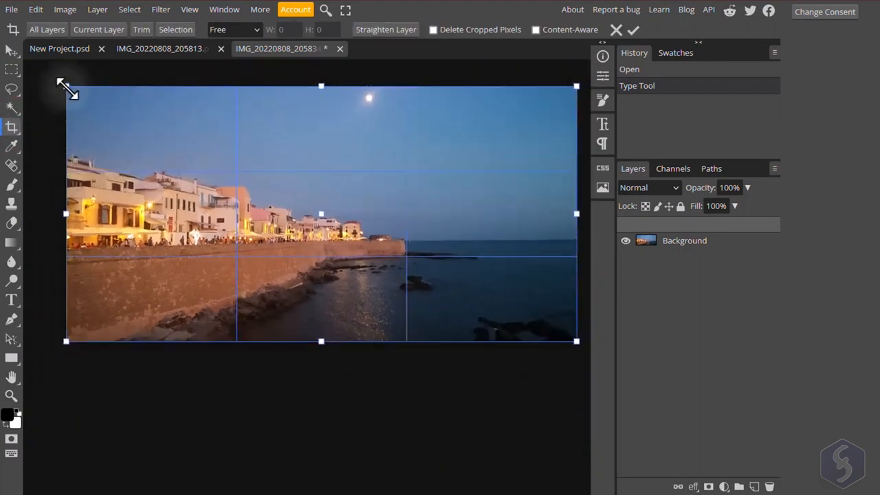
left_click_drag(66, 88, 53, 74)
left_click_drag(170, 145, 438, 319)
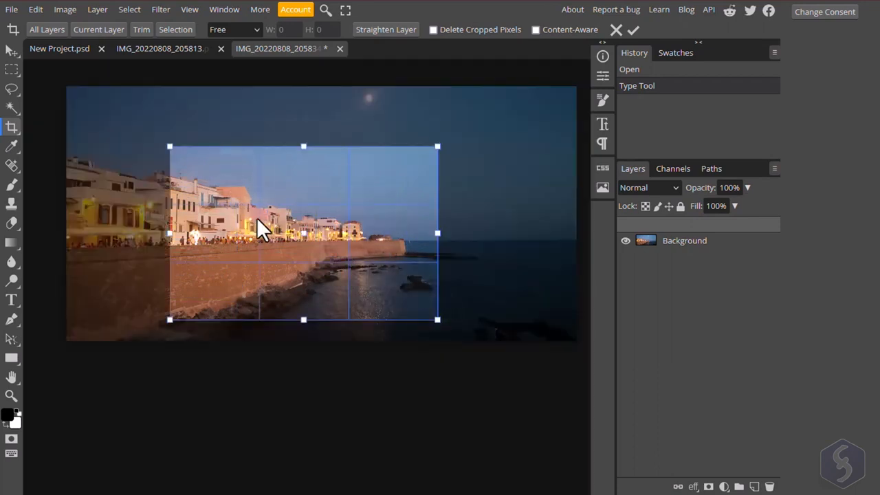
left_click_drag(256, 218, 310, 227)
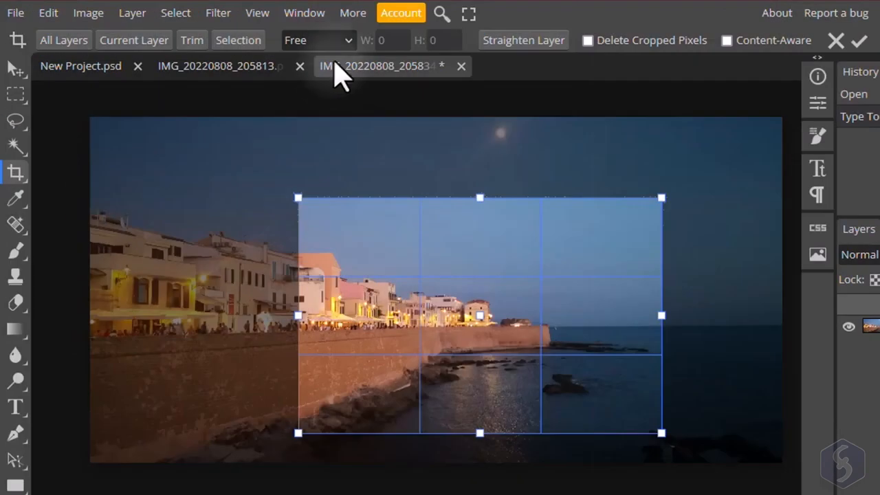
Crop the photo with a fixed ratio of 16 by 9.
left_click(337, 43)
left_click(337, 89)
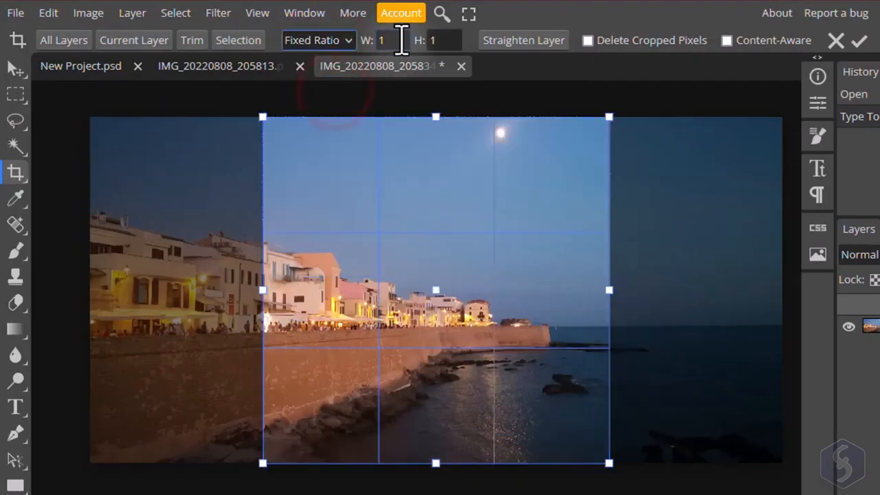
double_click(383, 40)
type("16")
left_click(446, 40)
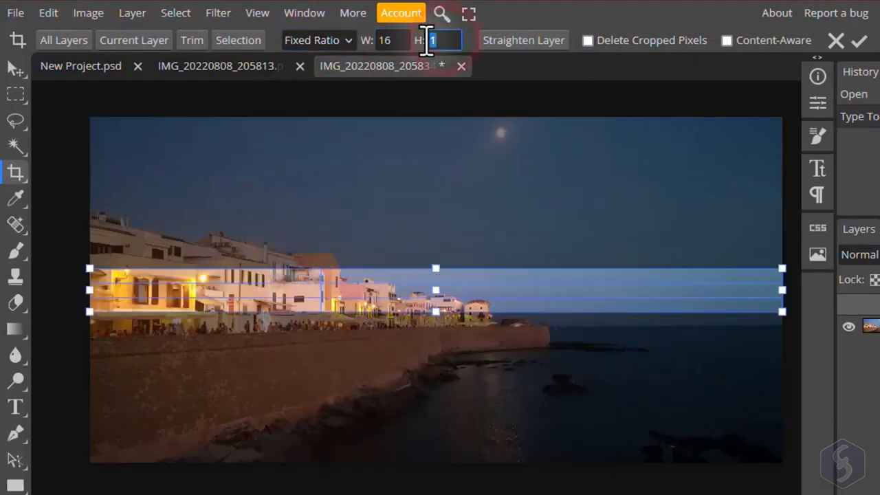
type("9")
left_click(392, 40)
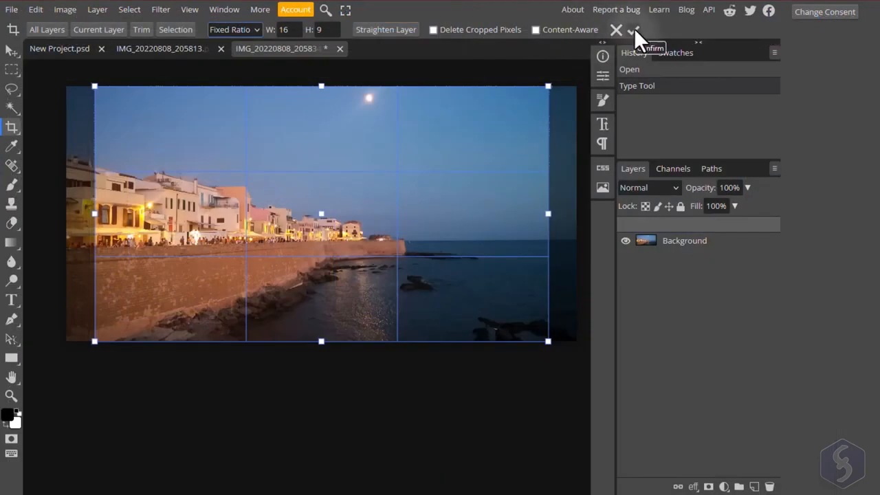
left_click(634, 29)
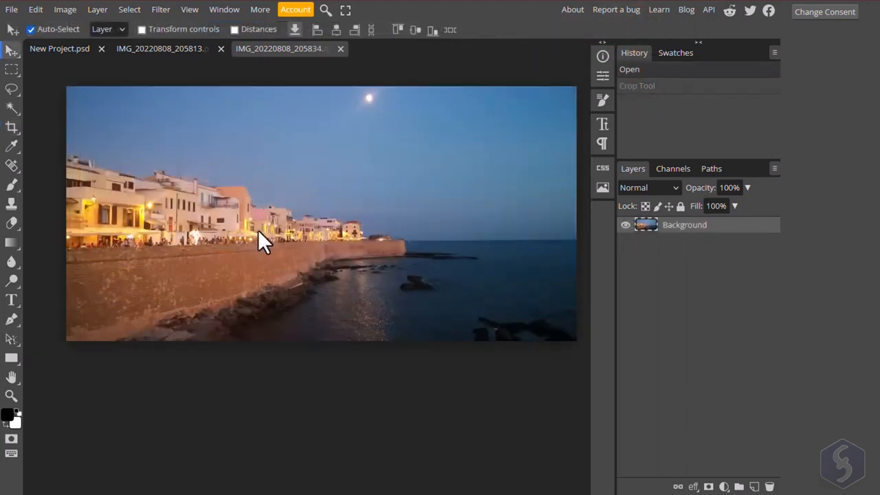
Examine the end of the sea wall and the shoreline rocks up close.
scroll(258, 229, "up", 5)
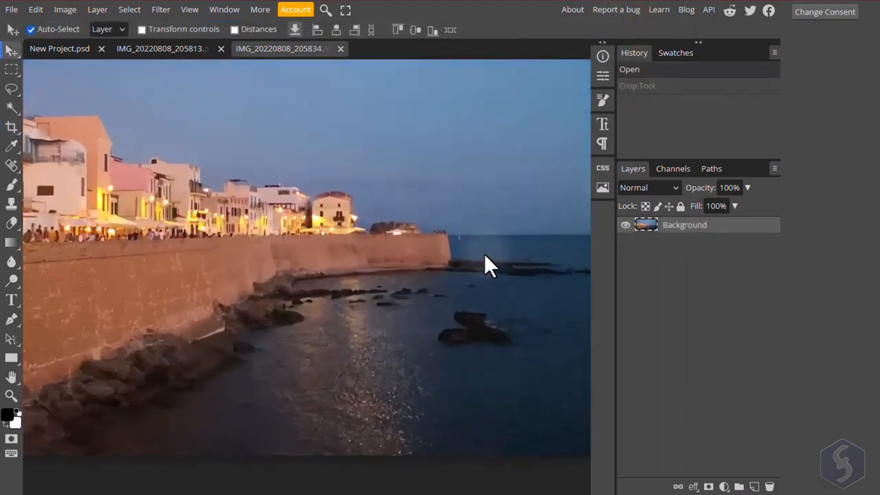
scroll(451, 256, "up", 4)
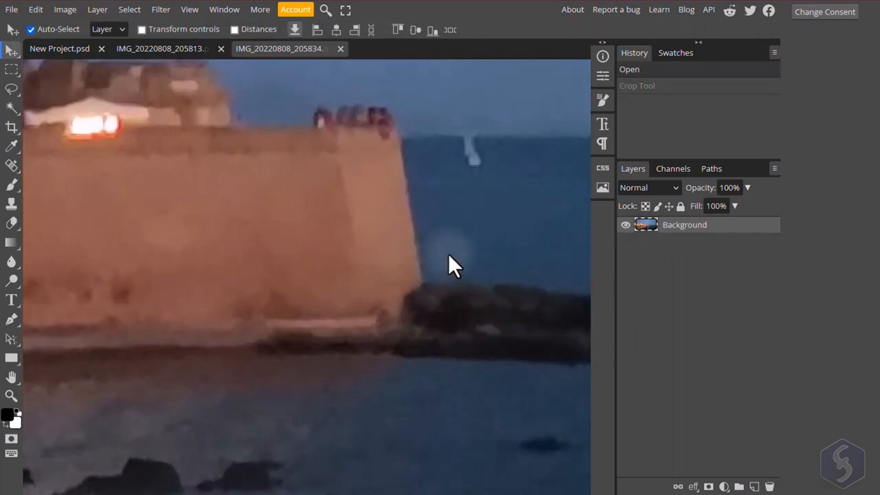
scroll(448, 263, "down", 5)
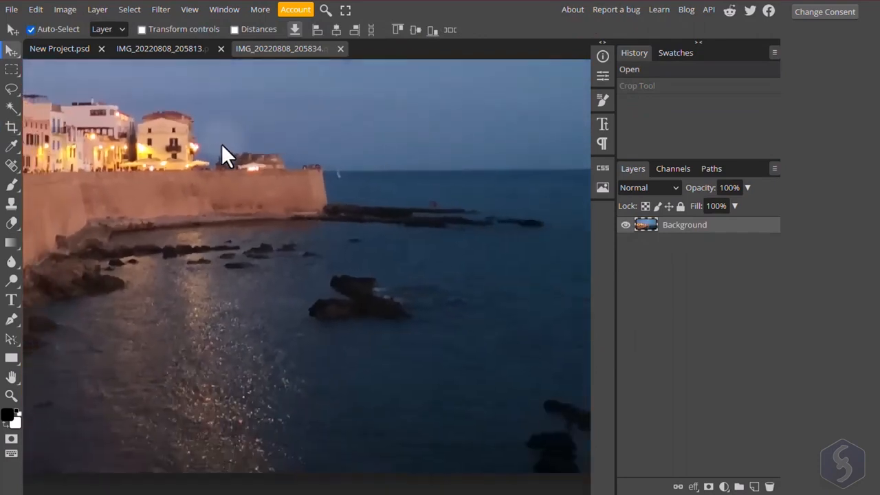
scroll(82, 274, "up", 6)
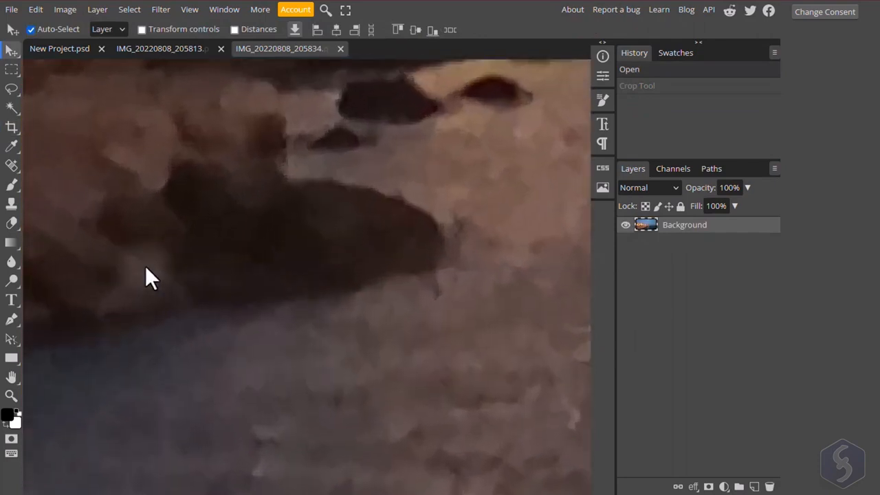
scroll(268, 144, "down", 8)
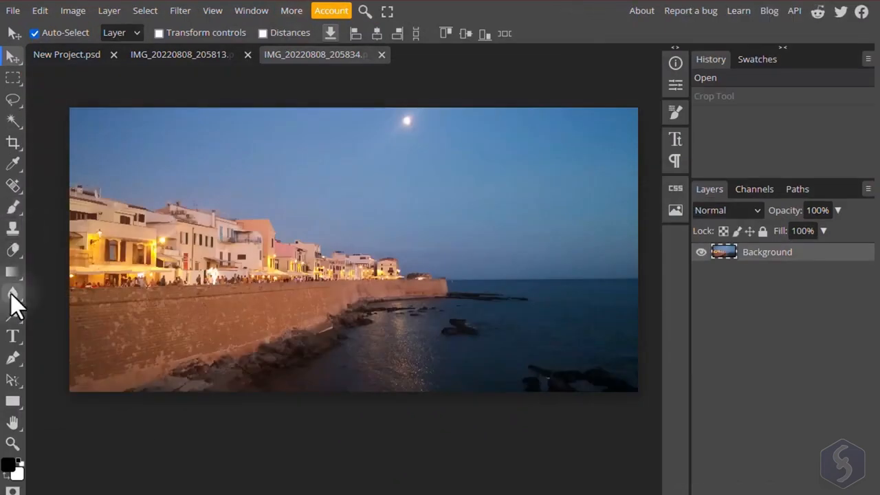
Smear the peach building's roof down toward the neighbouring white building with the Smudge tool.
right_click(11, 294)
left_click(78, 337)
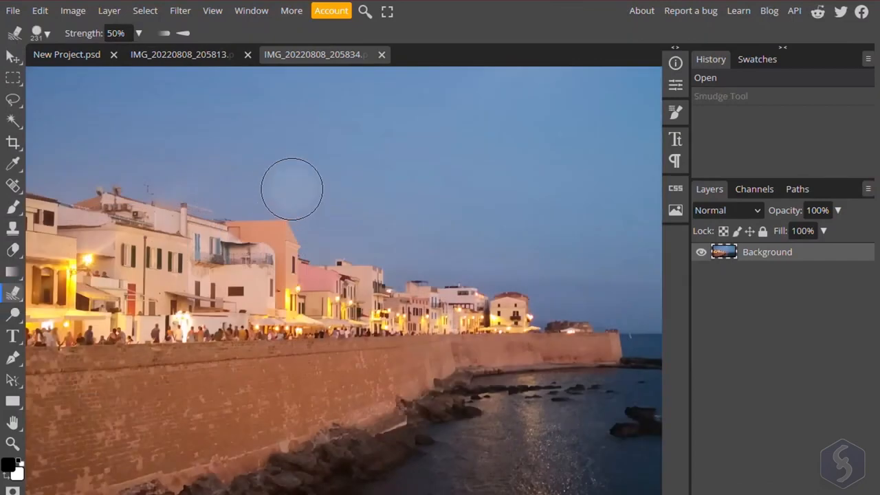
mouse_move(291, 189)
left_mouse_down()
mouse_move(275, 226)
mouse_move(237, 260)
mouse_move(191, 266)
left_mouse_up()
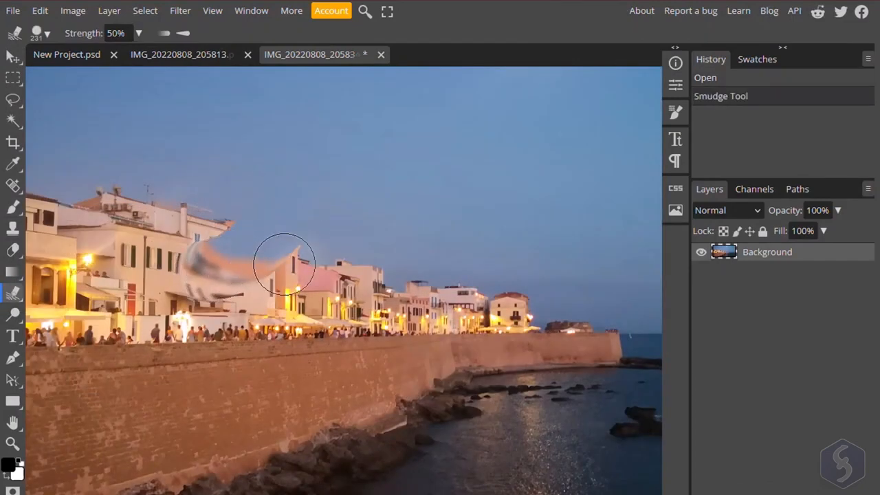
Set the smudge brush size to 16 px and make a short smudge stroke above the pink building.
left_click(46, 34)
left_click_drag(165, 72, 148, 76)
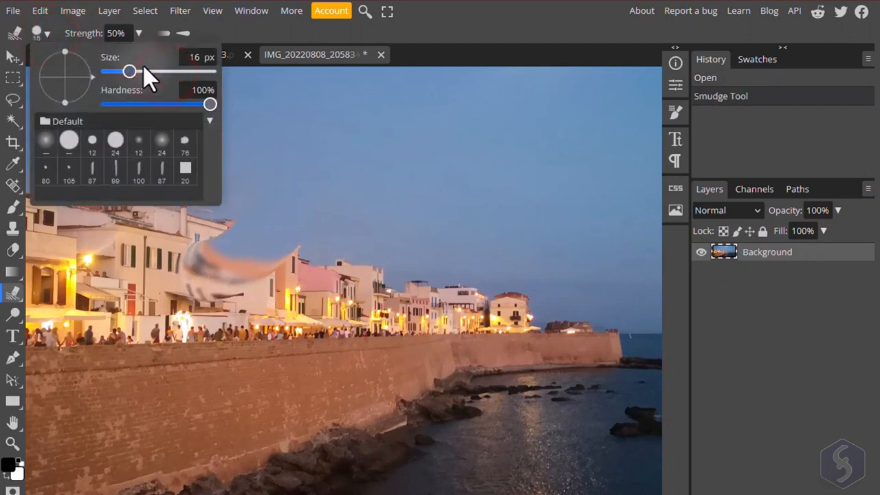
left_click_drag(346, 251, 309, 237)
Lower the smudge brush's hardness, enlarge it to 202 px and smear the roofline beside the pink building.
left_click(47, 34)
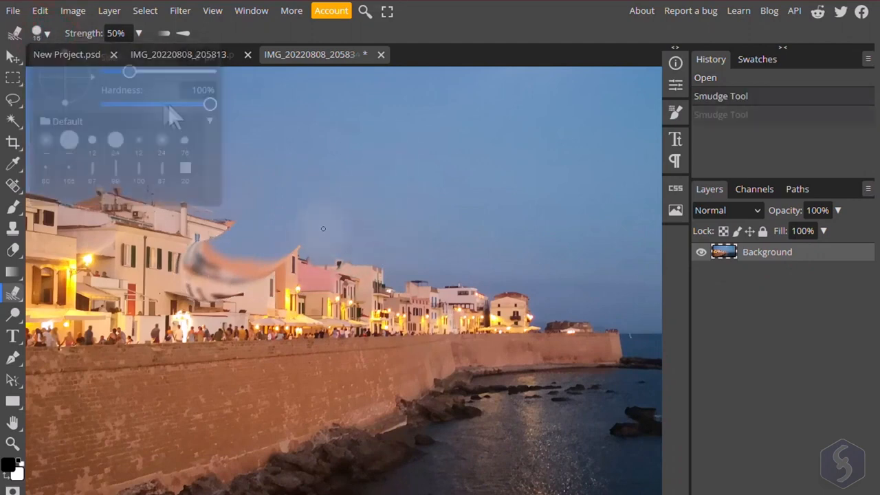
left_click_drag(203, 107, 128, 108)
left_click(184, 141)
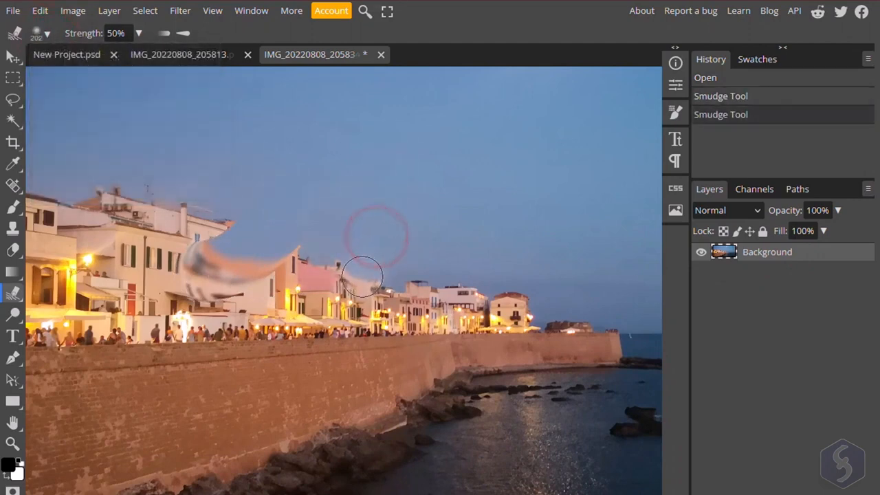
left_click_drag(379, 285, 336, 275)
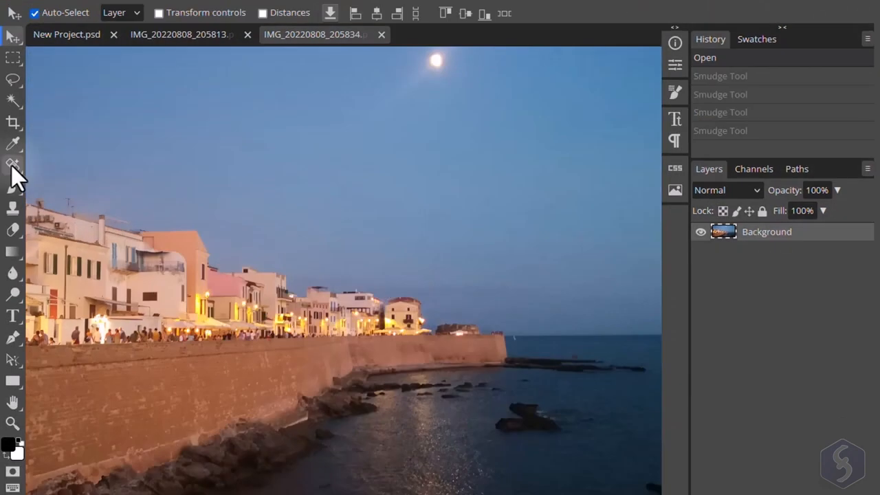
Paint a copy of the large rock in the sea just below the original with the Clone tool.
left_click(12, 166)
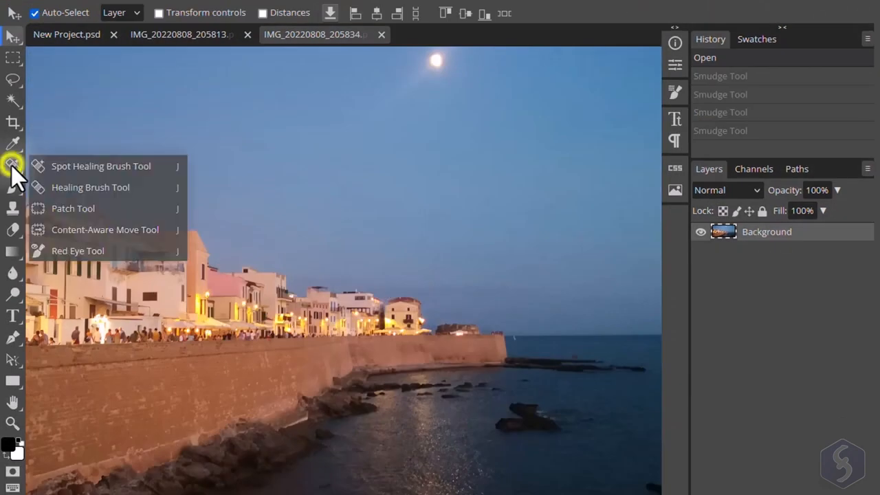
left_click(86, 184)
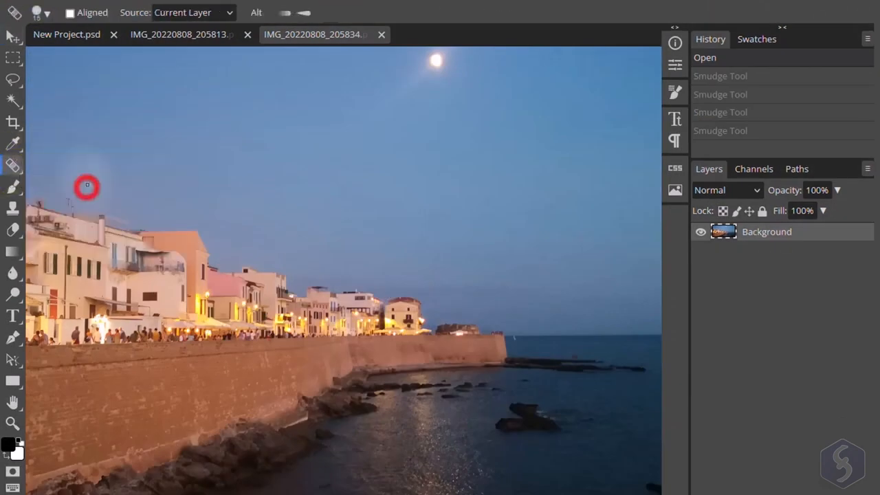
left_click(10, 213)
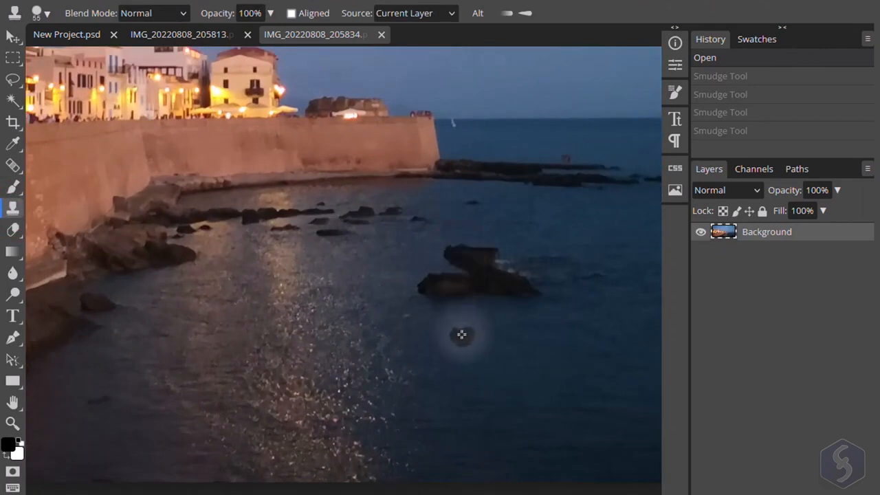
mouse_move(461, 335)
left_mouse_down()
mouse_move(513, 339)
mouse_move(455, 343)
left_mouse_up()
mouse_move(435, 352)
left_mouse_down()
mouse_move(491, 354)
mouse_move(426, 373)
mouse_move(511, 380)
mouse_move(571, 344)
left_mouse_up()
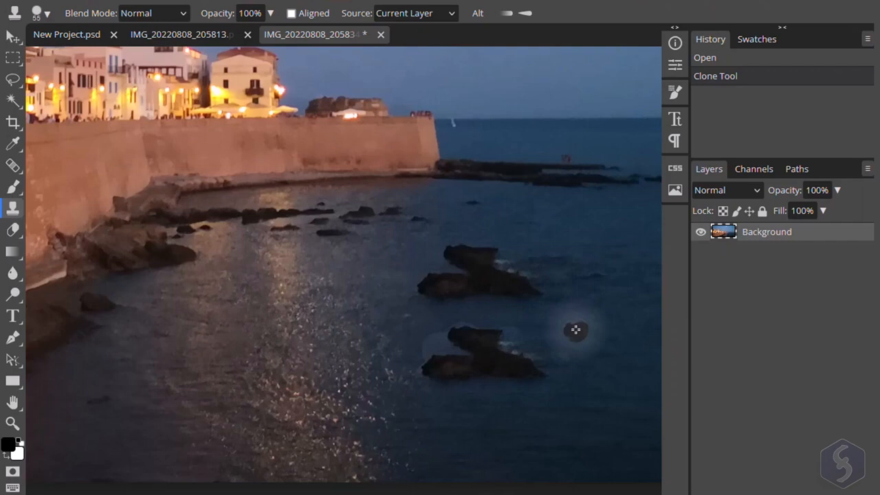
Paint another copy of the large rock below the cloned one with the Healing Brush tool.
left_click(9, 169)
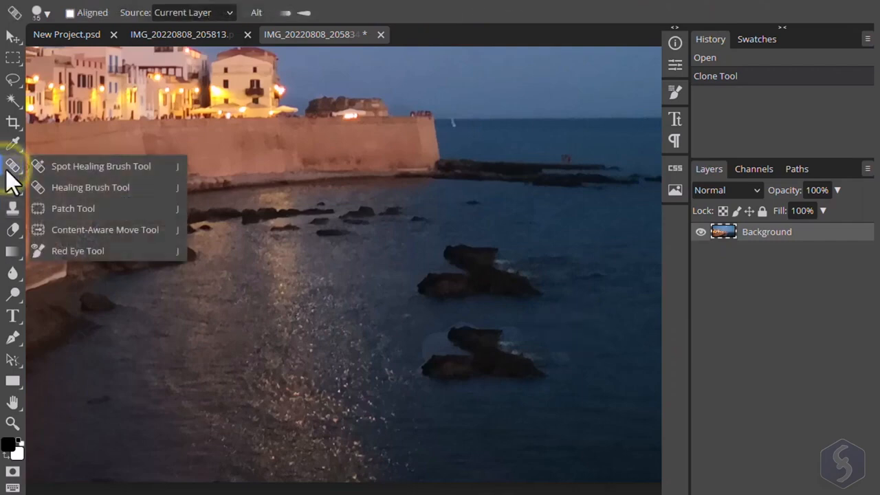
left_click(106, 194)
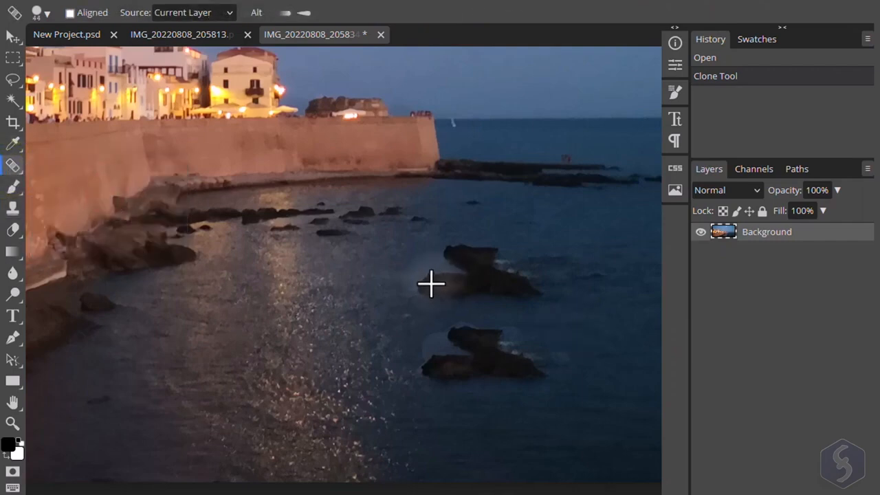
mouse_move(442, 414)
left_mouse_down()
mouse_move(513, 418)
mouse_move(424, 431)
mouse_move(552, 434)
mouse_move(515, 418)
mouse_move(449, 413)
mouse_move(521, 403)
left_mouse_up()
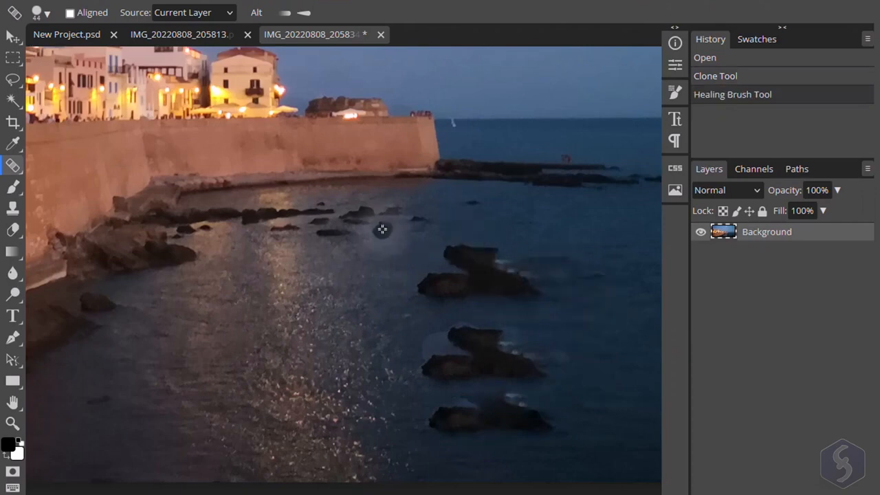
Undo the healing and clone strokes, step through both edits in the history, and return to the Open state.
key("ctrl+z")
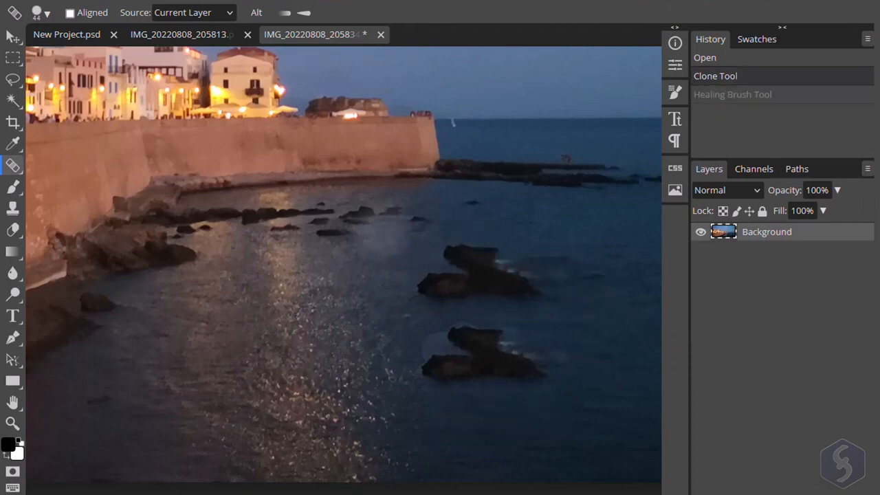
key("ctrl+z")
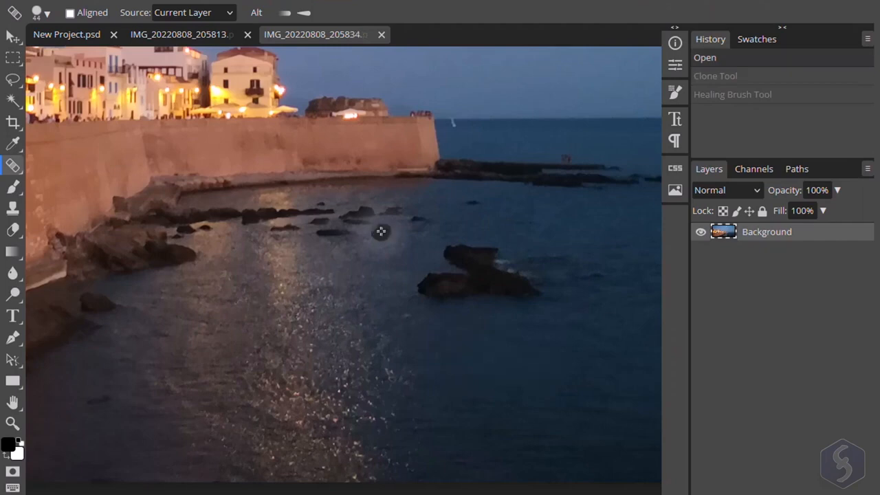
left_click(743, 77)
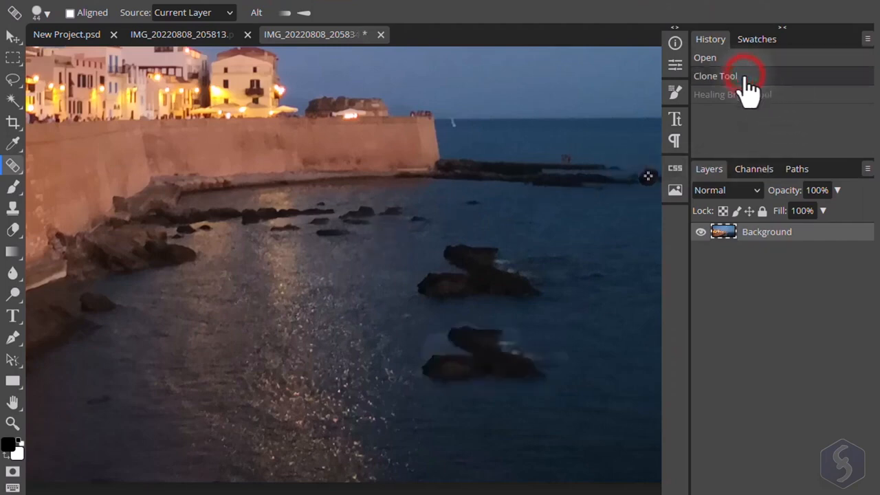
left_click(744, 95)
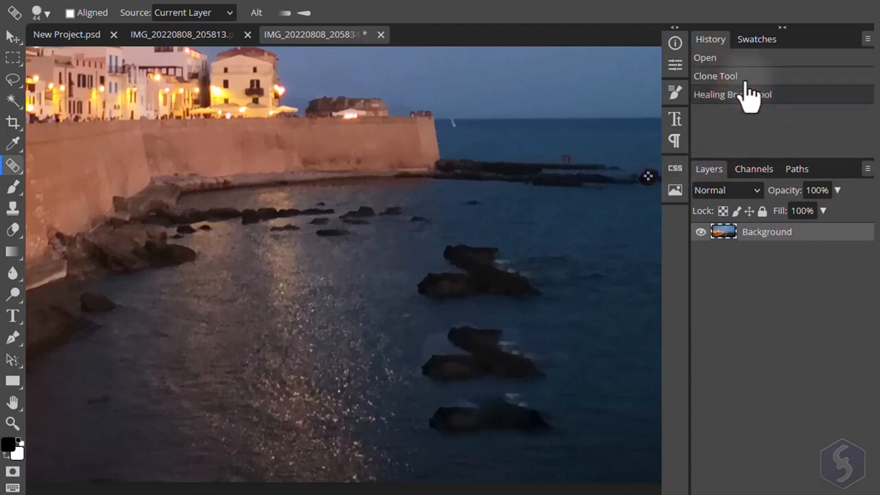
left_click(748, 63)
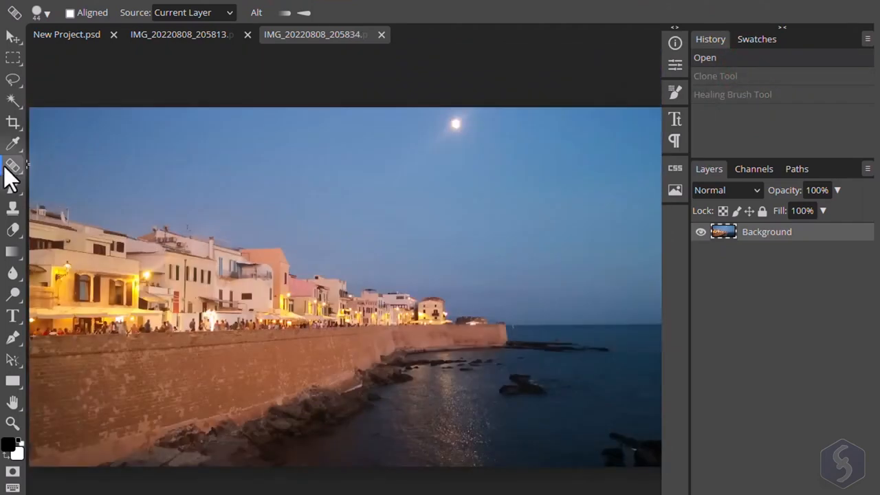
Remove the dark spot in the water near the shore and the small rock beyond the large one with the Spot Healing Brush.
right_click(11, 168)
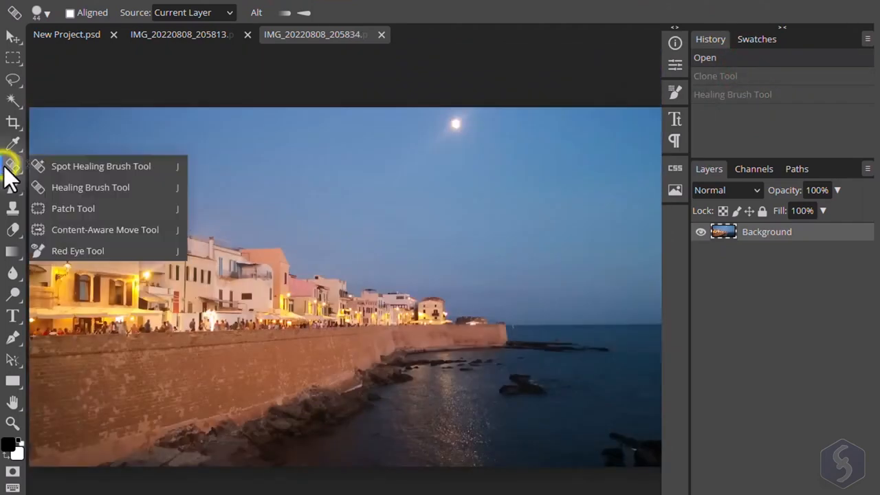
left_click(118, 167)
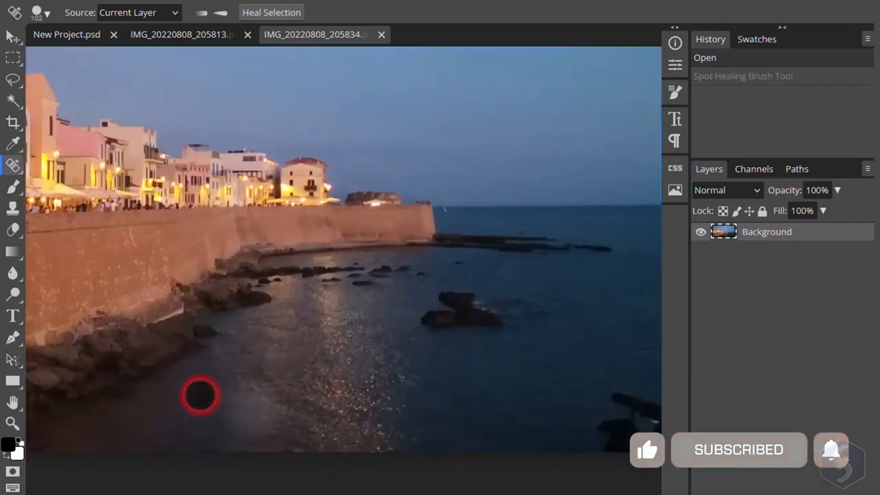
left_click_drag(200, 395, 199, 395)
left_click_drag(456, 265, 508, 278)
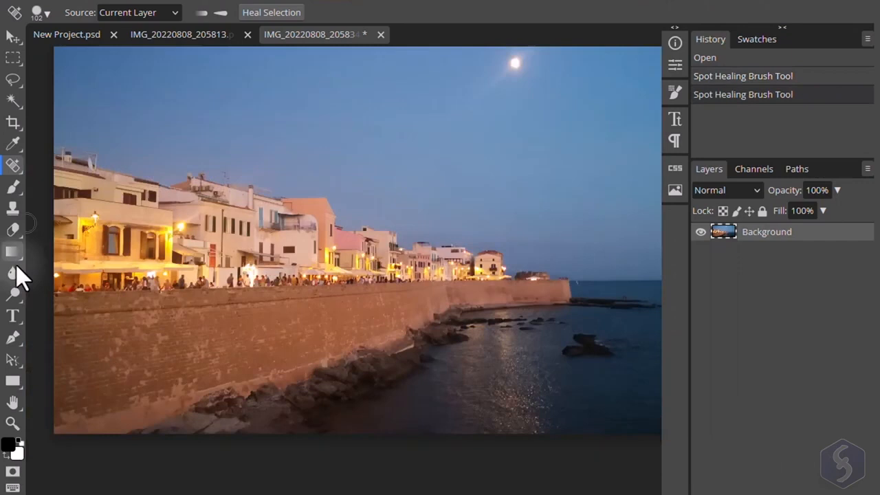
Try the Blur tool at 50% strength on the lit buildings along the wall, and undo the stroke.
left_click(13, 273)
left_click(69, 276)
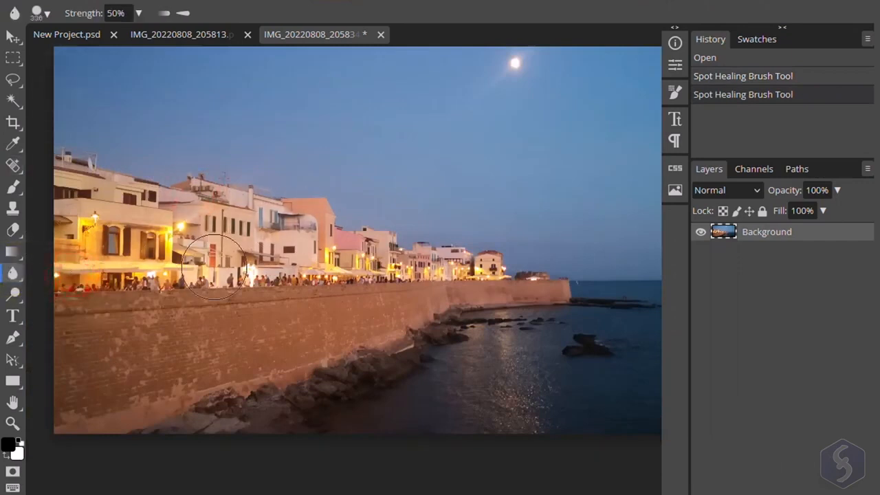
left_click(300, 284)
key("ctrl+z")
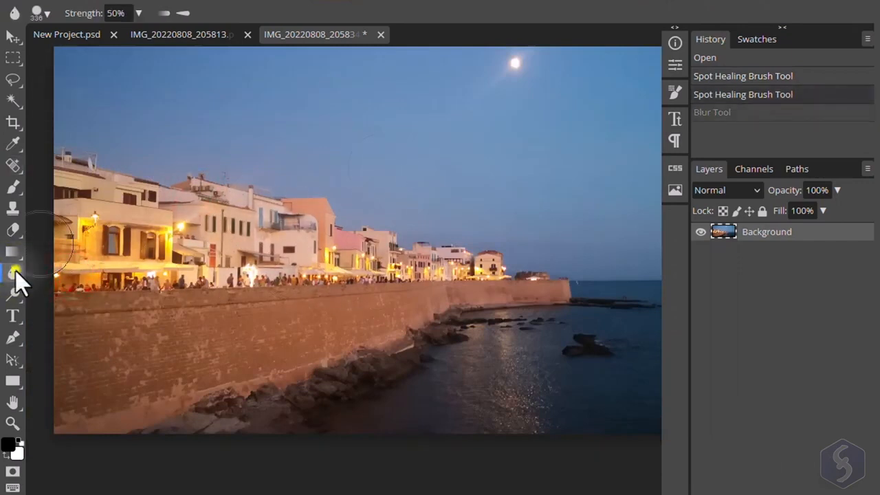
Sharpen the buildings, the sea wall and the rocks with the Sharpen tool at 50% strength with Protect Detail on.
left_click(13, 272)
left_click(80, 295)
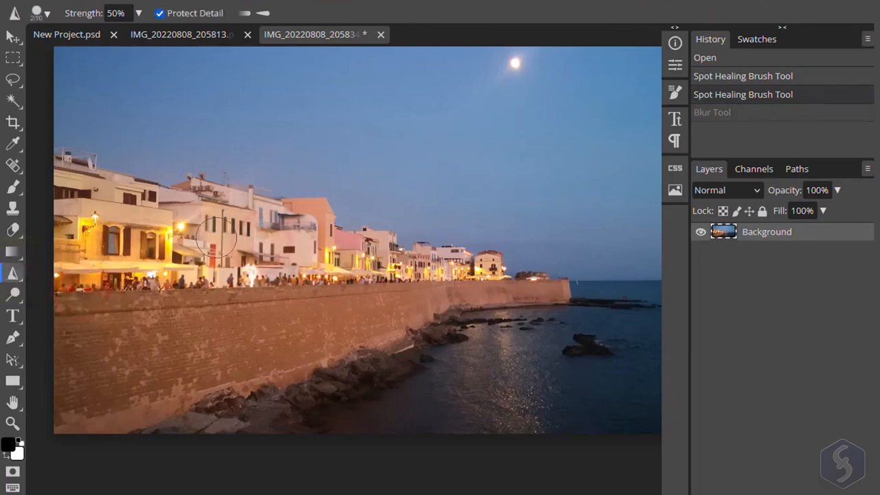
left_click(313, 223)
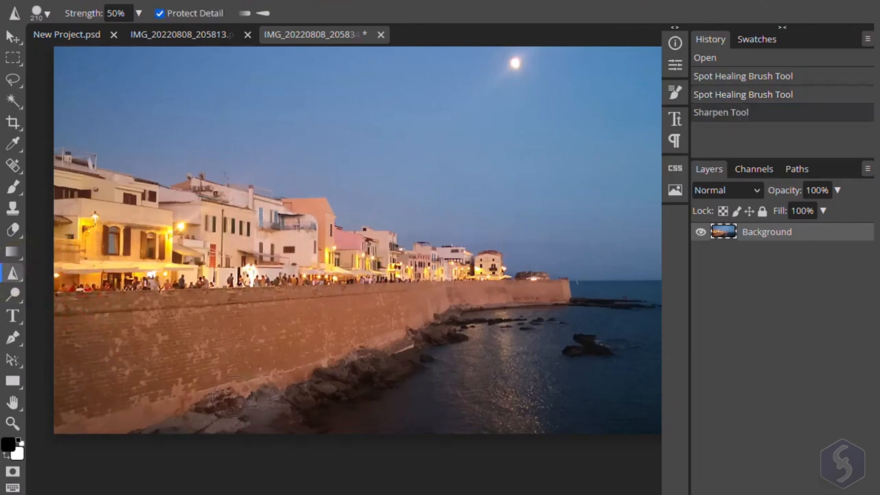
left_click(564, 289)
Try the Smudge tool at 50% strength across the row of buildings, and undo the stroke.
left_click(12, 271)
left_click(66, 315)
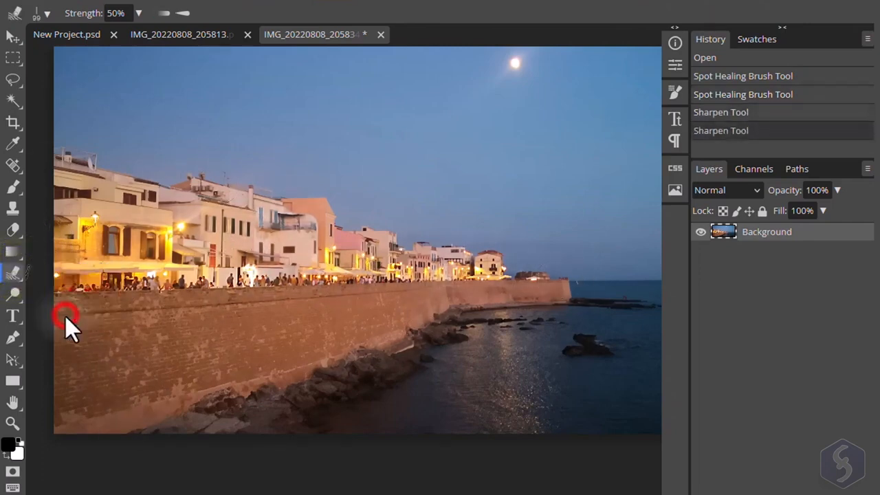
mouse_move(516, 253)
left_mouse_down()
mouse_move(345, 236)
mouse_move(292, 201)
left_mouse_up()
key("ctrl+z")
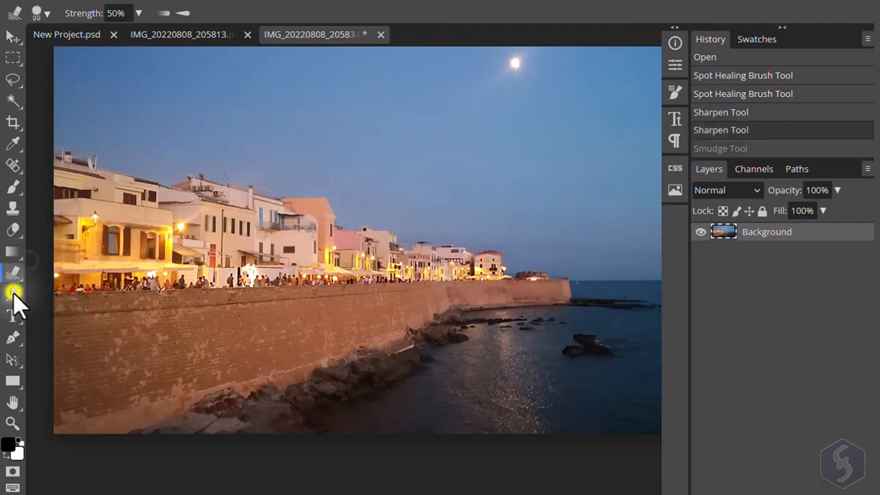
Try lightening the row of buildings with the Dodge tool on Midtones at 50% exposure, and undo the stroke.
left_click(13, 293)
left_click(81, 295)
mouse_move(316, 234)
left_mouse_down()
mouse_move(215, 196)
mouse_move(103, 227)
mouse_move(385, 265)
mouse_move(502, 262)
left_mouse_up()
key("ctrl+z")
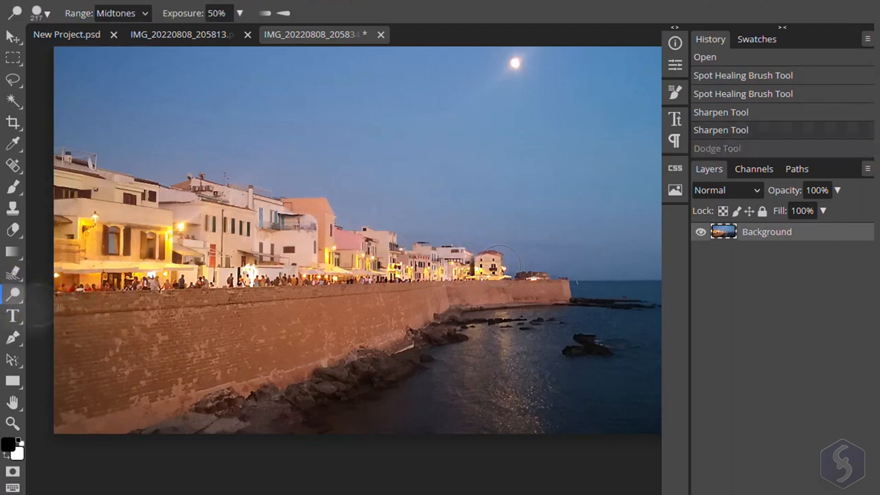
Darken the row of buildings with the Burn tool on Midtones at 50% exposure.
left_click(11, 303)
left_click(75, 317)
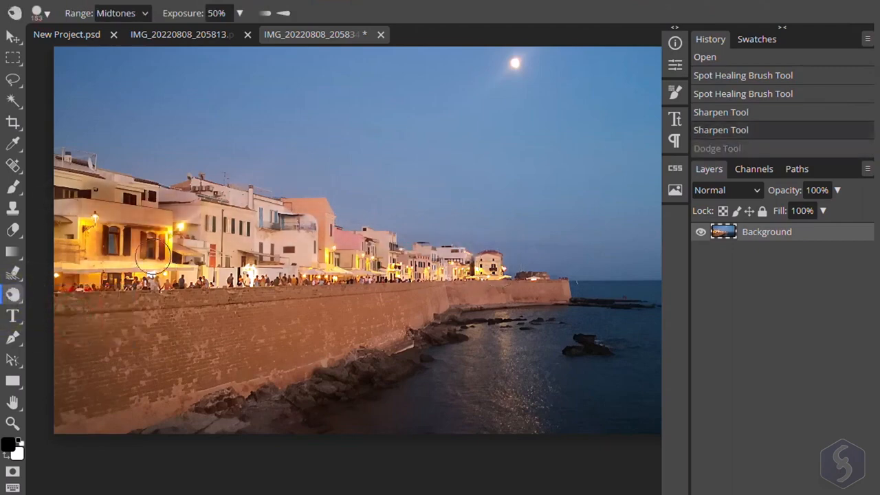
mouse_move(213, 203)
left_mouse_down()
mouse_move(263, 246)
mouse_move(315, 260)
mouse_move(395, 251)
mouse_move(505, 264)
left_mouse_up()
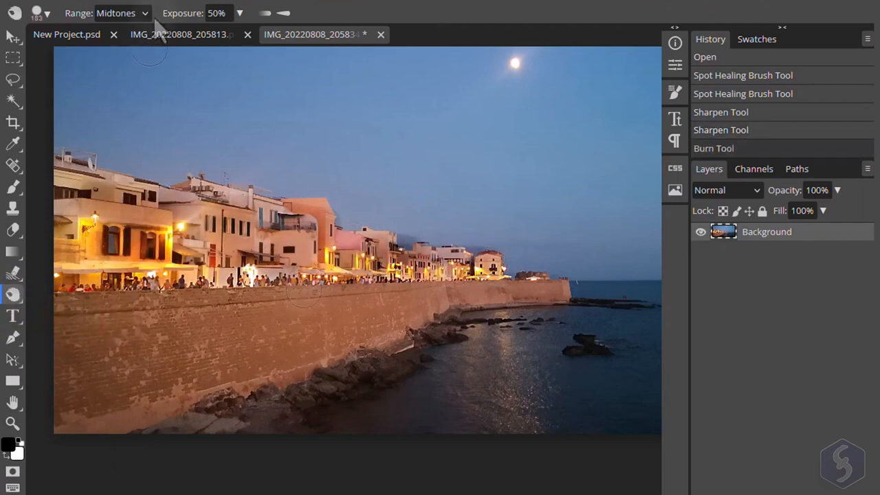
Set the Burn tool's range to Shadows and darken the farthest buildings at the end of the wall.
left_click(144, 12)
left_click(126, 35)
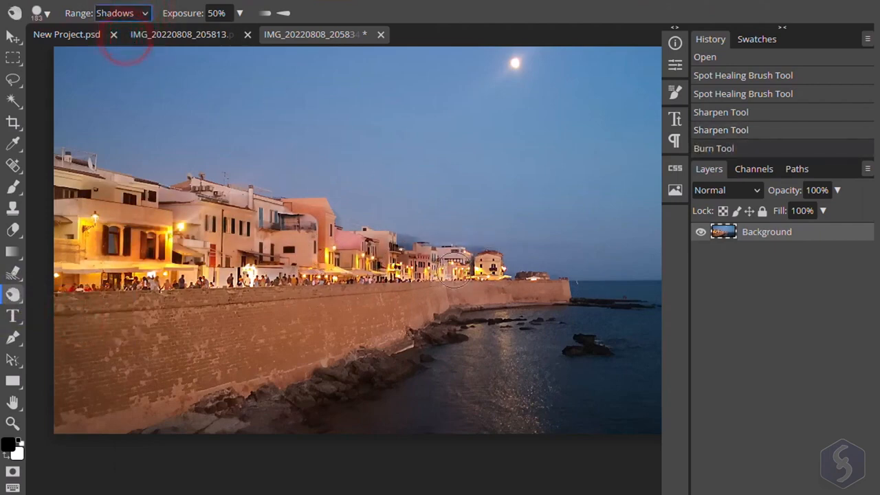
mouse_move(445, 262)
left_mouse_down()
mouse_move(481, 261)
mouse_move(448, 251)
mouse_move(502, 265)
left_mouse_up()
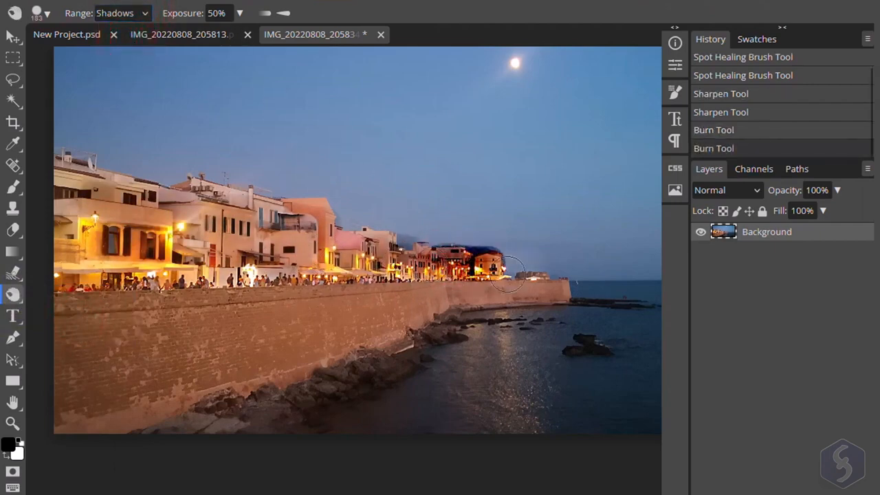
Raise the Burn exposure to 97%, darken the farthest buildings again, and undo all three burn strokes.
left_click(240, 12)
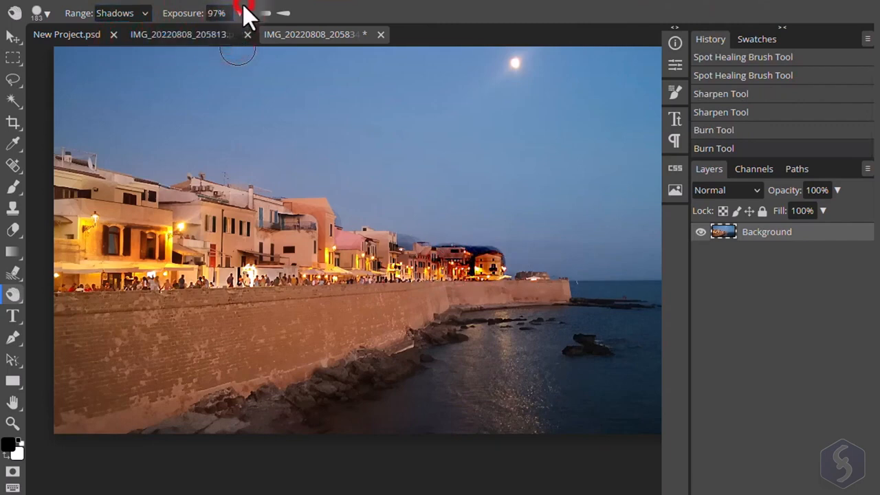
left_click_drag(457, 230, 530, 259)
key("ctrl+z")
key("ctrl+z")
key("ctrl+z")
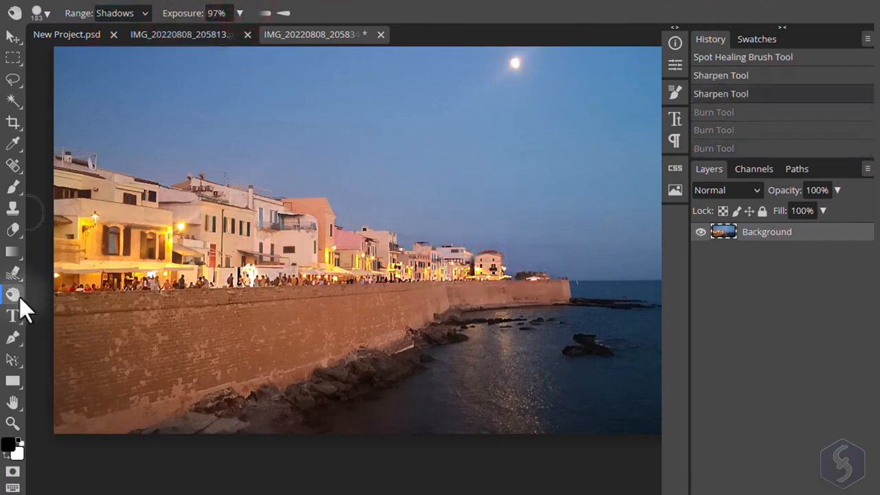
Intensify the colours of the nearer buildings with the Sponge tool in Saturate mode at 100% flow.
right_click(15, 295)
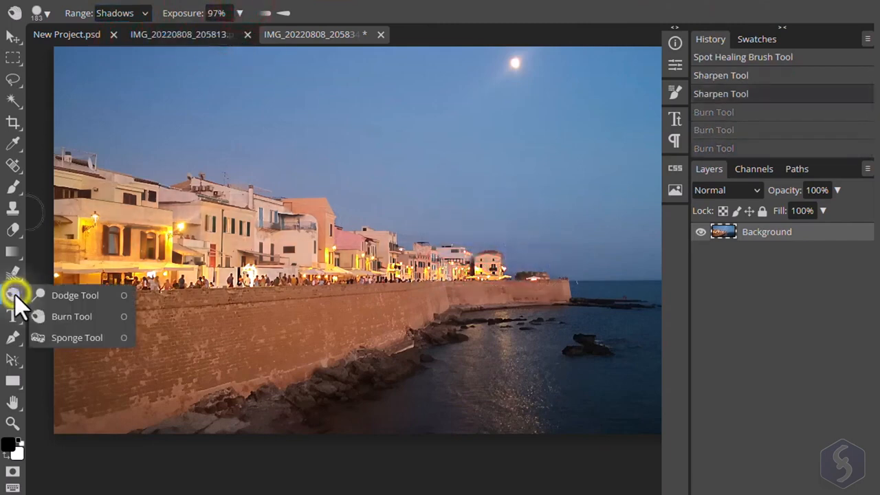
left_click(80, 336)
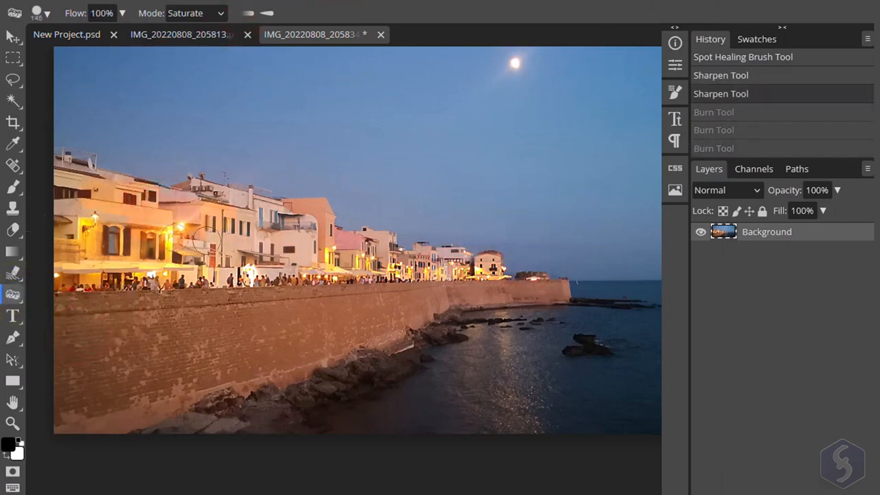
left_click_drag(310, 267, 273, 244)
Switch the Sponge tool to Desaturate, drain the colour from the farther buildings, and undo both sponge strokes.
left_click(220, 14)
left_click(212, 33)
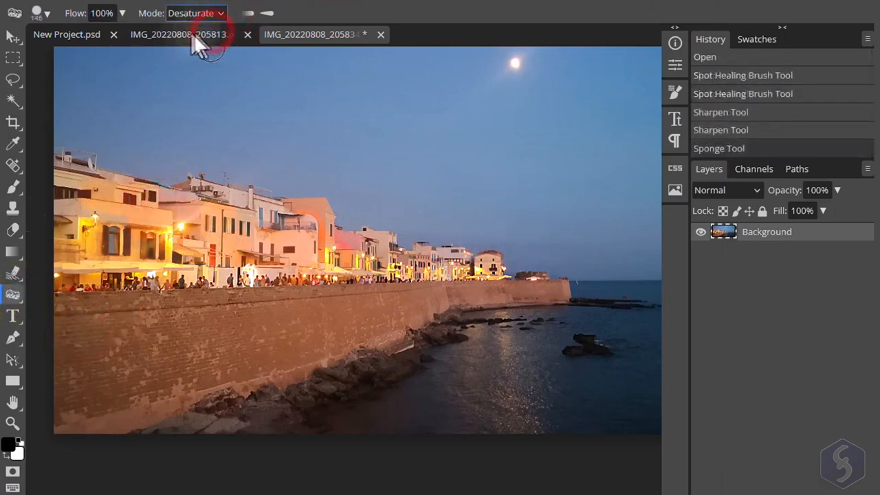
left_click_drag(359, 245, 397, 265)
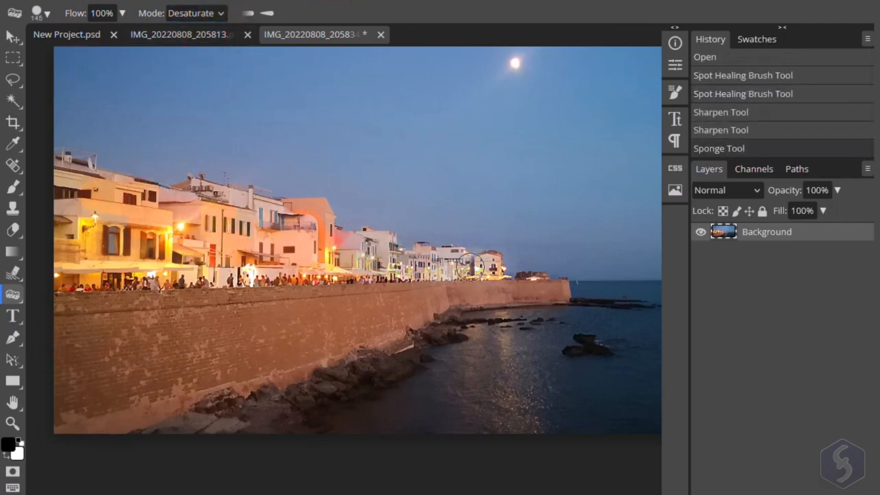
key("ctrl+z")
key("ctrl+z")
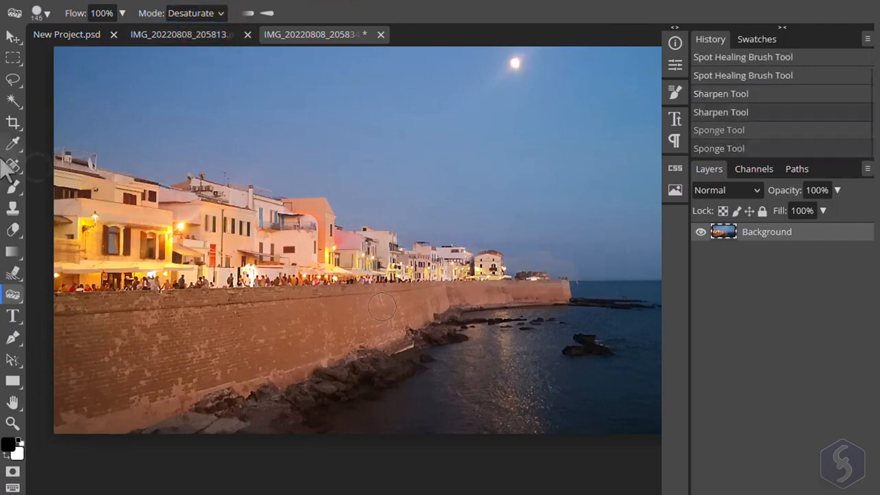
Handwrite "Wow!" in black across the sky with the Brush tool at 100% opacity and flow.
left_click(14, 191)
right_click(12, 186)
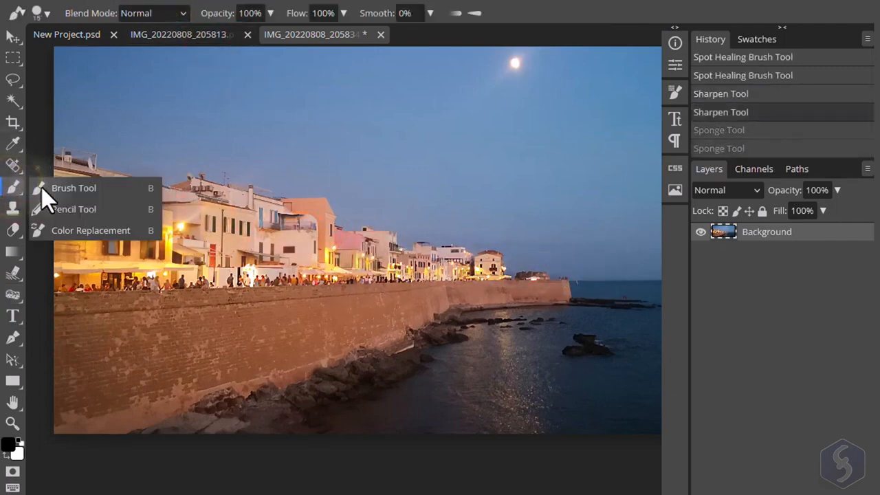
left_click(108, 190)
mouse_move(262, 109)
left_mouse_down()
mouse_move(270, 138)
mouse_move(323, 98)
mouse_move(336, 114)
left_mouse_up()
mouse_move(363, 110)
left_mouse_down()
mouse_move(373, 131)
mouse_move(416, 111)
left_mouse_up()
left_click_drag(447, 86, 435, 120)
left_click(435, 137)
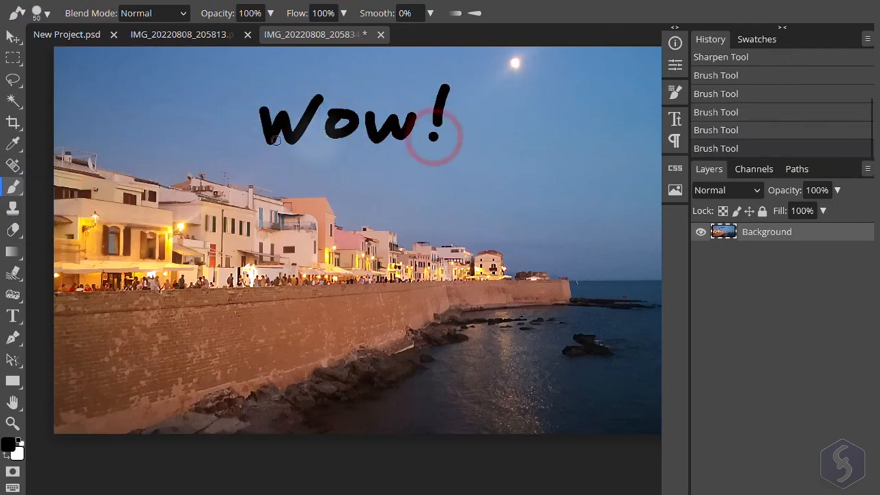
Set the foreground colour to blue 011fff and paint a wavy underline below "Wow!".
left_click(10, 446)
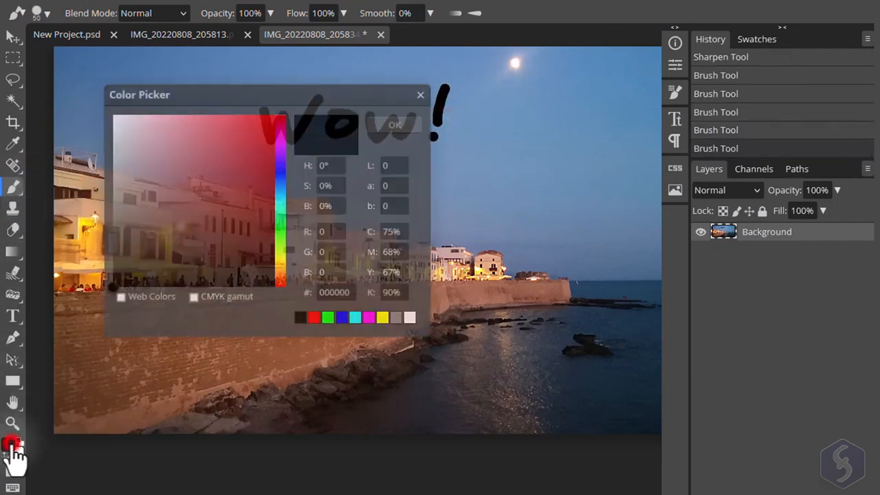
mouse_move(206, 170)
left_mouse_down()
mouse_move(250, 135)
mouse_move(283, 160)
mouse_move(454, 158)
left_mouse_up()
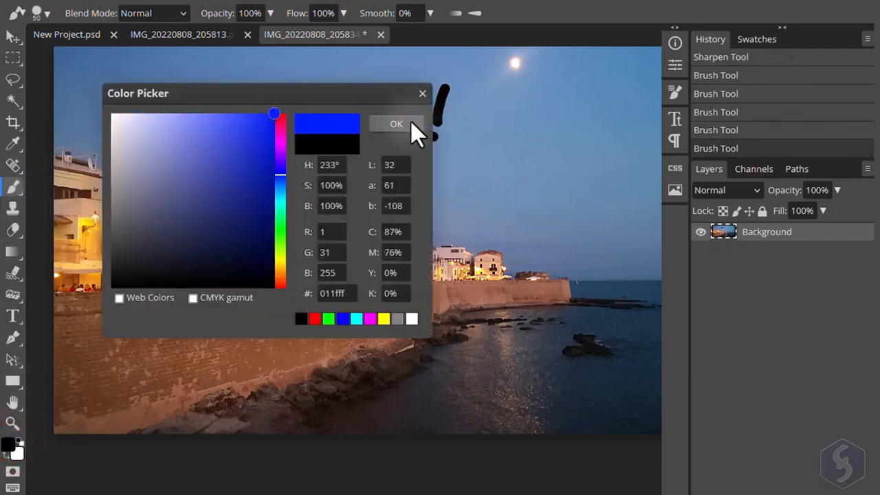
left_click(411, 122)
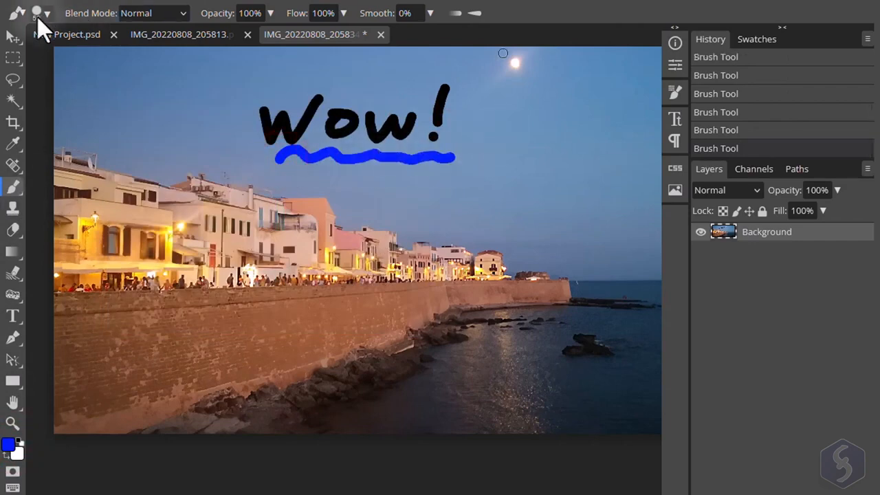
Reduce the brush size and paint a second, thinner wavy line beneath the blue underline.
left_click(47, 13)
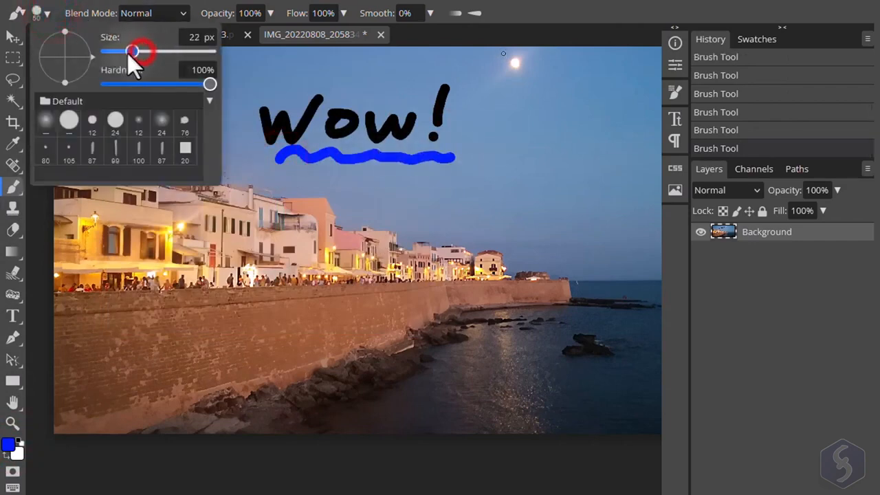
left_click_drag(127, 54, 116, 54)
left_click_drag(284, 171, 401, 173)
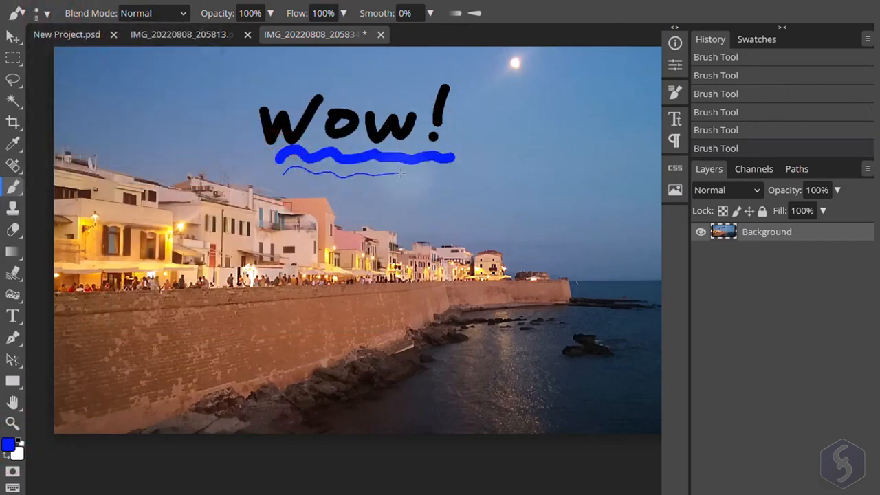
Replace the thin line with a broad wavy stroke using the 99 px flat brush tip, and undo that stroke.
left_click(47, 12)
key("ctrl+z")
left_click(119, 150)
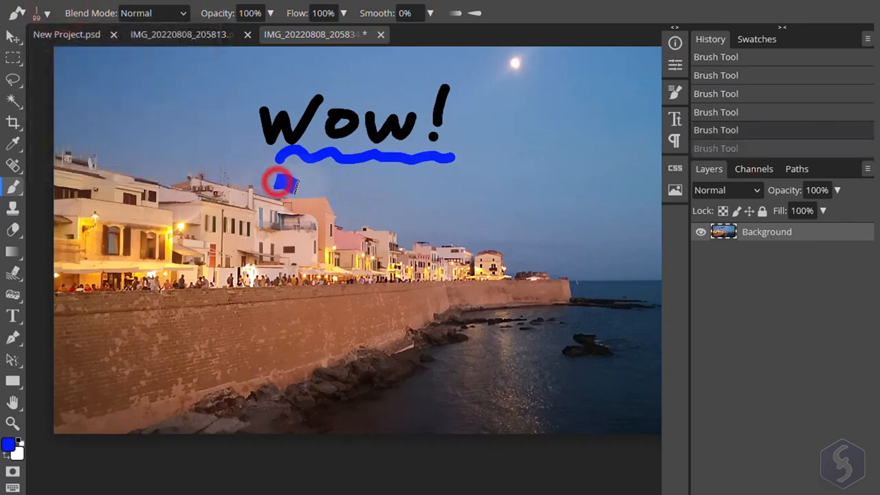
left_click_drag(279, 182, 452, 175)
key("ctrl+z")
Lower the brush opacity to 39% and flow to 60%, and paint a translucent wavy line beneath the blue underline.
left_click(269, 12)
left_click_drag(272, 34, 229, 34)
left_click(343, 13)
left_click_drag(322, 33, 317, 34)
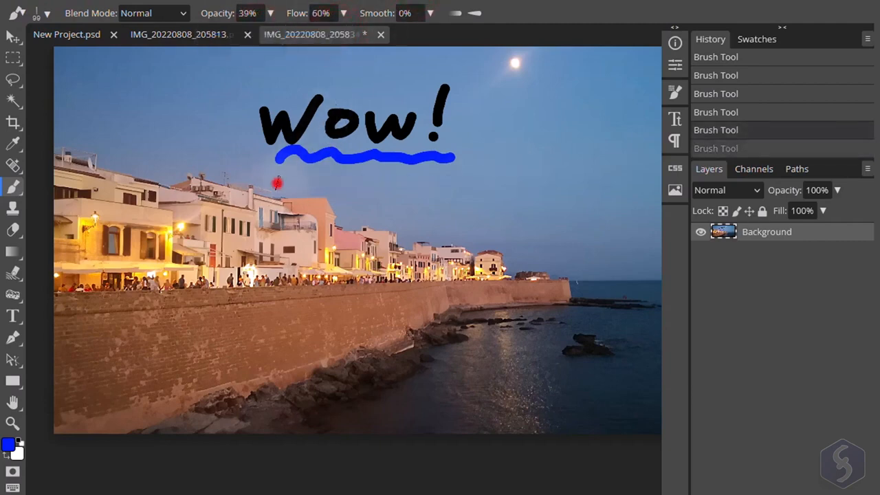
mouse_move(277, 183)
left_mouse_down()
mouse_move(379, 194)
mouse_move(456, 182)
left_mouse_up()
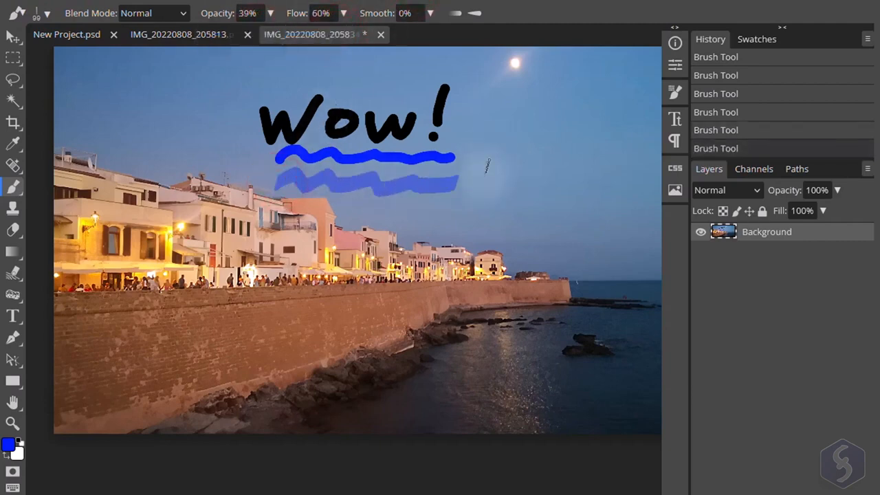
Open the detailed brush settings and try the Color Dynamics and Scatter options.
left_click(677, 91)
scroll(616, 79, "down", 2)
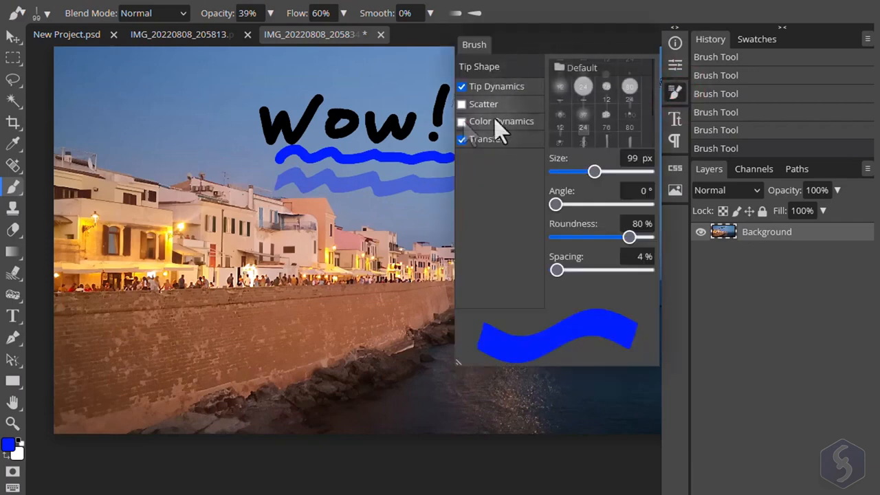
left_click(462, 122)
left_click(462, 104)
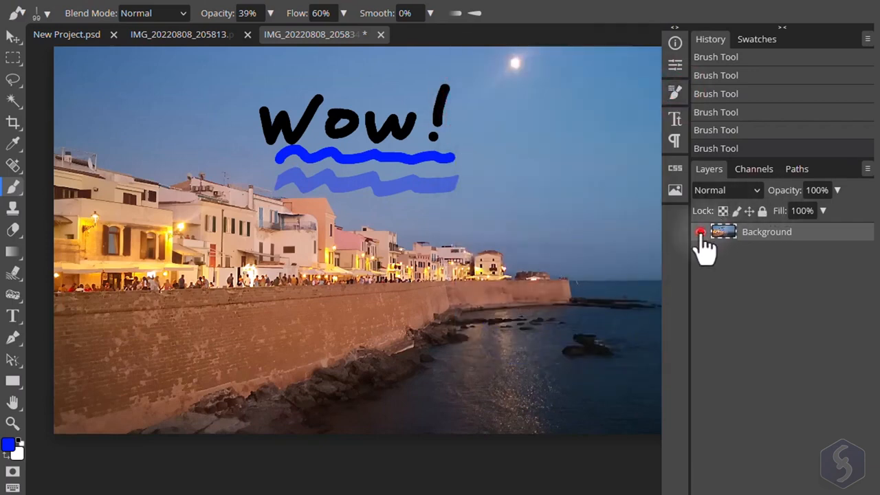
Hide the Background layer and show it again.
left_click(700, 232)
left_click(701, 232)
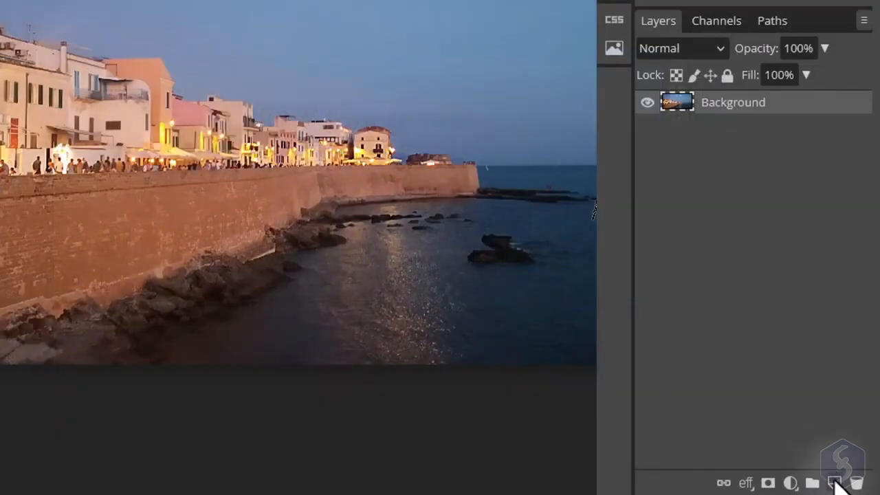
Add a new layer above the Background and handwrite "WOW" in black across the sky with the Brush tool.
left_click(836, 483)
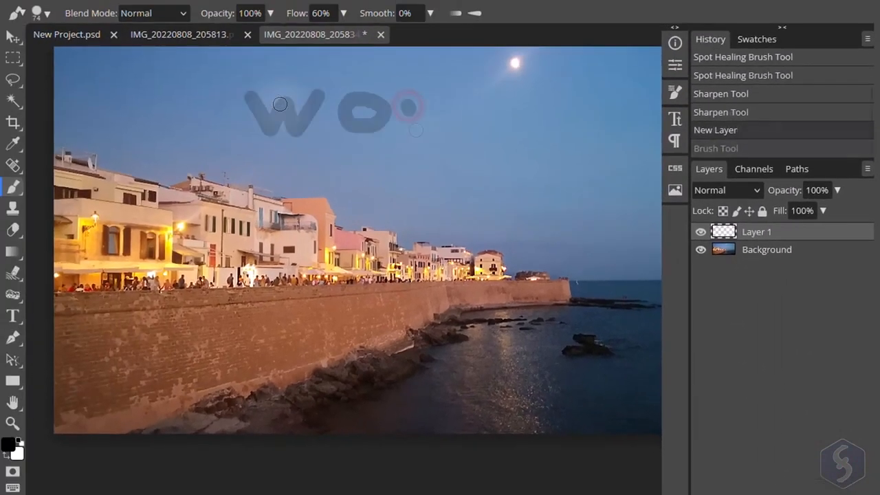
mouse_move(405, 134)
left_mouse_down()
mouse_move(443, 127)
mouse_move(478, 97)
left_mouse_up()
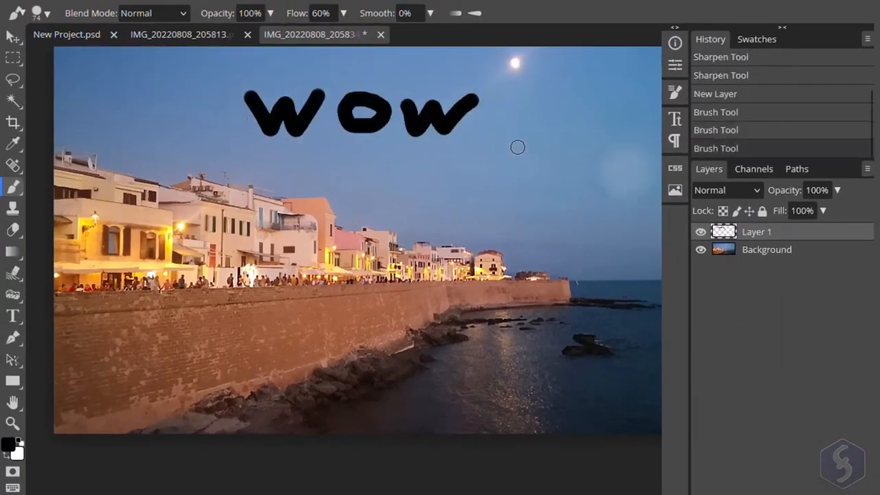
Toggle the visibility of the Background and of Layer 1 off and on to compare their contents.
left_click(701, 250)
left_click(701, 250)
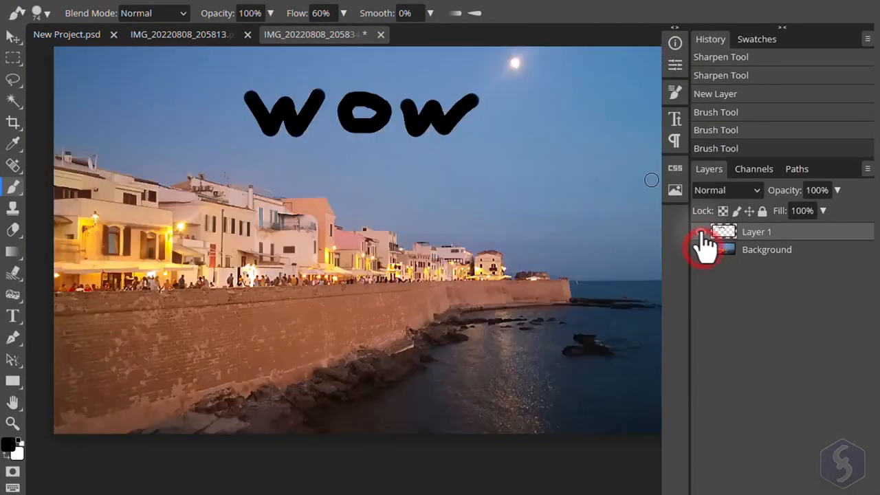
left_click(701, 232)
left_click(701, 232)
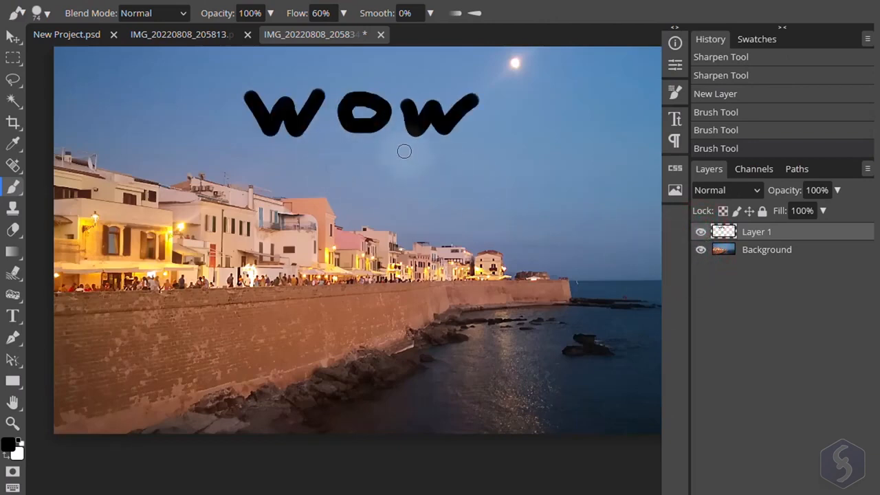
Hide Layer 1, add a new layer, and draw a black-to-transparent linear gradient diagonally across the photo from its lower-left corner.
key("ctrl+comma")
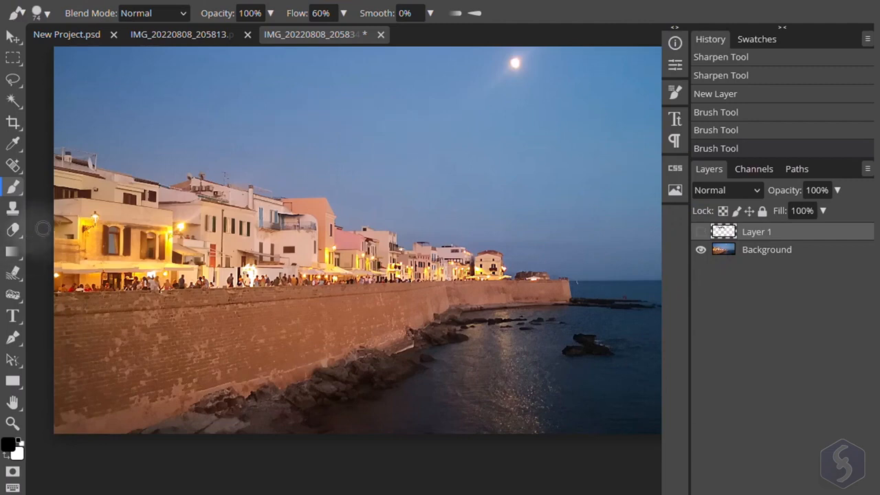
left_click(6, 254)
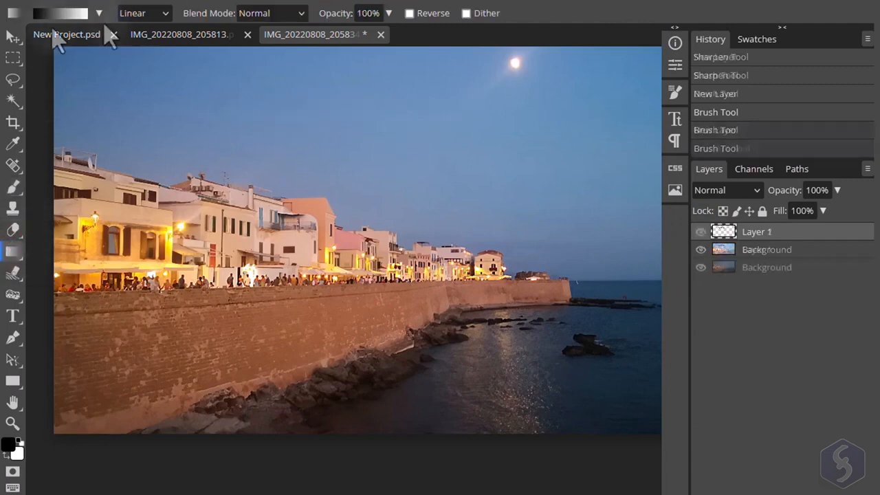
left_click(98, 13)
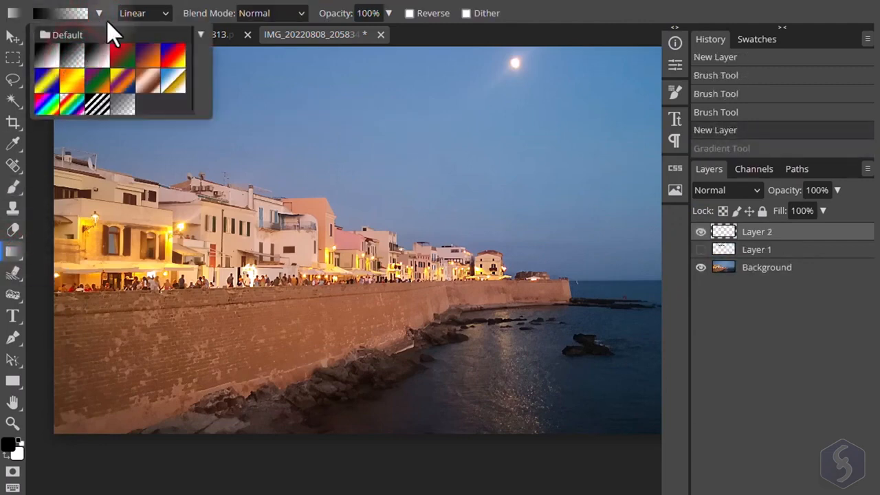
left_click(107, 14)
left_click_drag(110, 386, 585, 122)
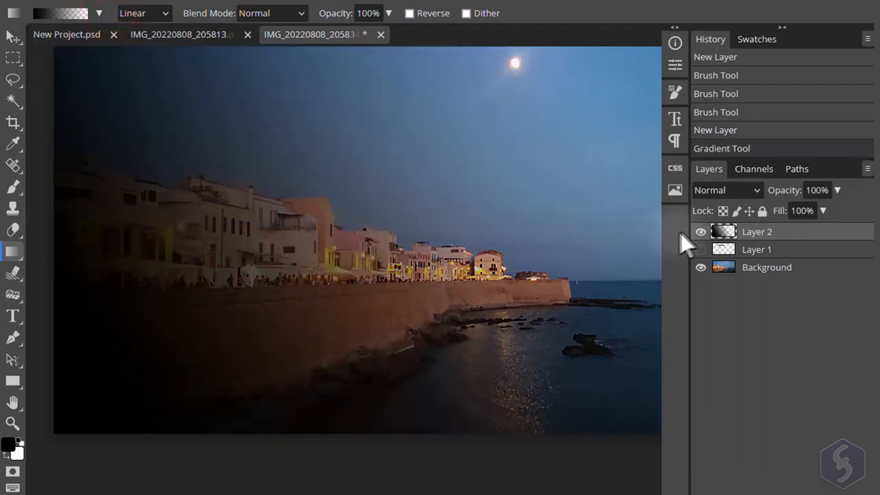
Toggle the gradient layer's visibility off and on, and delete that layer.
left_click(700, 232)
left_click(700, 232)
key("Delete")
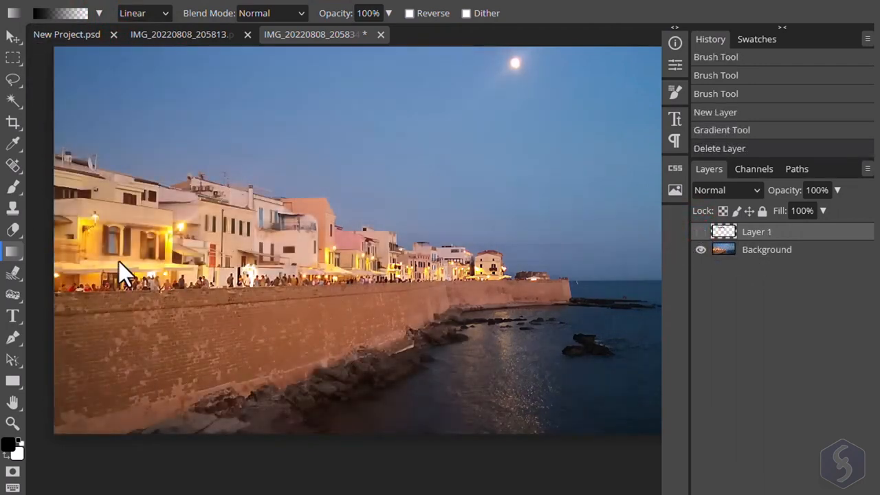
Erase a large patch of sky above the houses on the Background layer with the Eraser tool, keeping Layer 1 hidden.
left_click(14, 227)
left_click(77, 231)
mouse_move(88, 60)
left_mouse_down()
mouse_move(53, 63)
mouse_move(182, 72)
mouse_move(114, 92)
mouse_move(197, 138)
left_mouse_up()
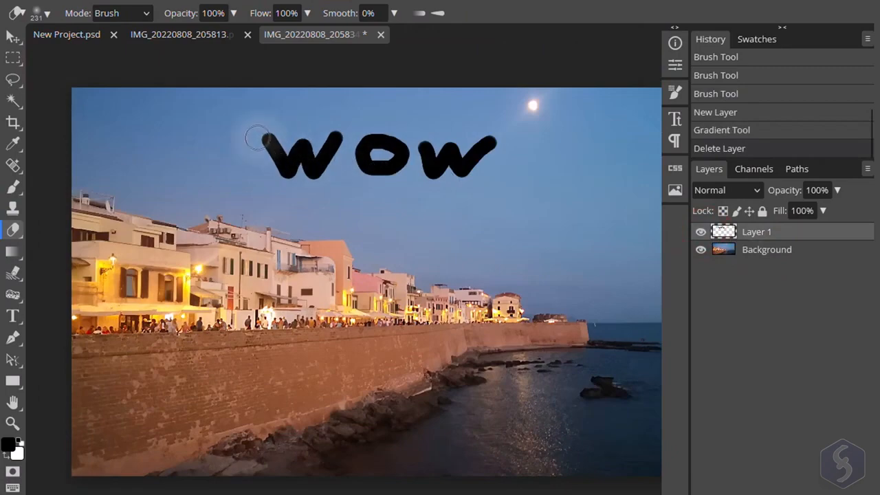
mouse_move(275, 137)
left_mouse_down()
mouse_move(256, 134)
mouse_move(440, 138)
mouse_move(506, 152)
mouse_move(330, 176)
left_mouse_up()
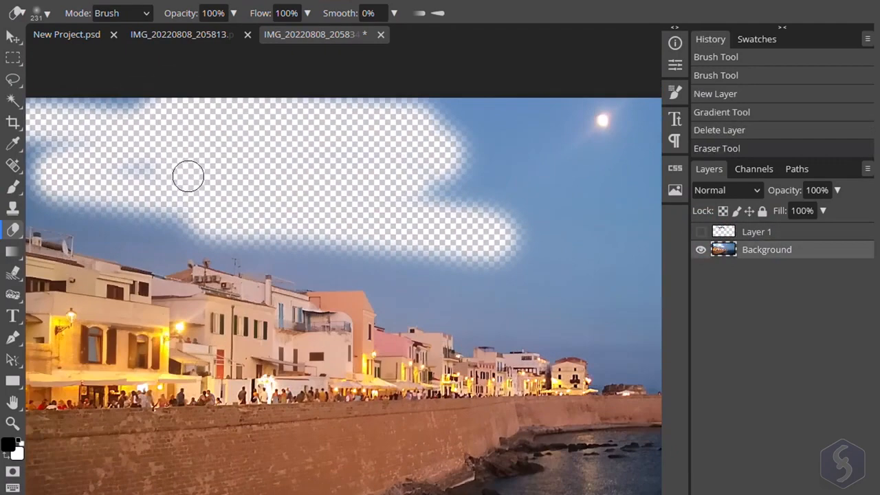
scroll(188, 176, "up", 4)
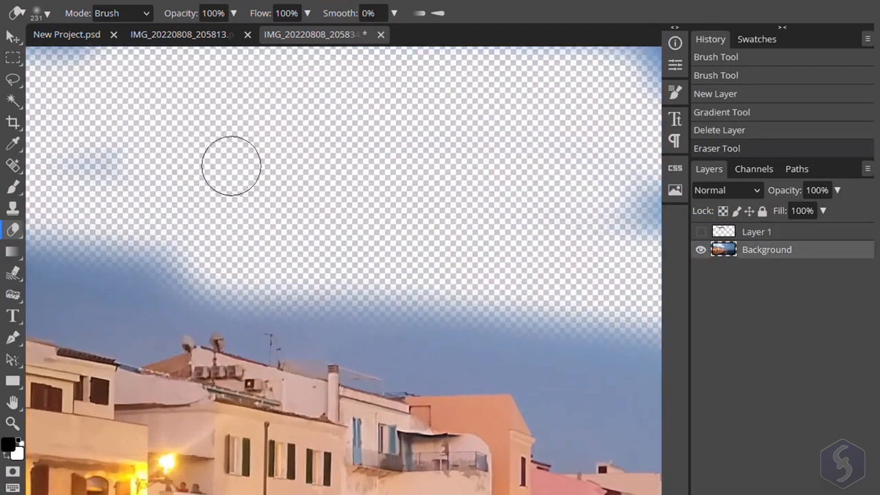
scroll(536, 138, "up", 2)
scroll(236, 118, "down", 5)
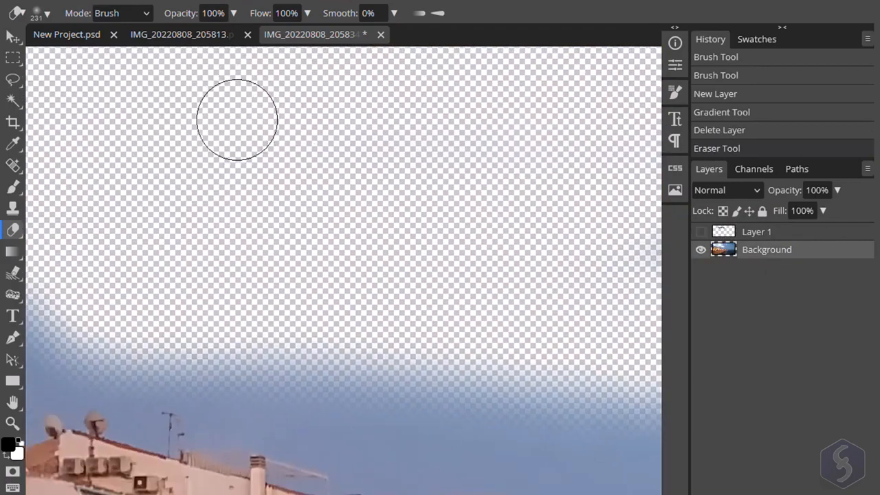
scroll(284, 145, "down", 3)
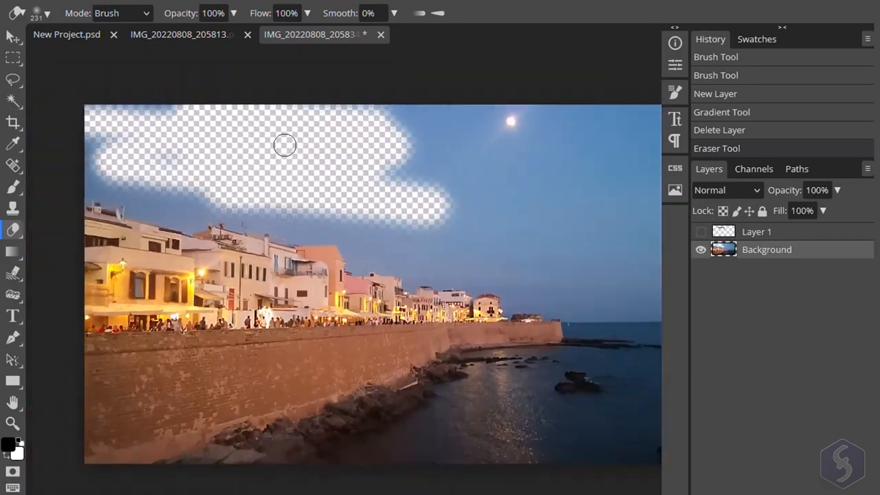
scroll(271, 181, "up", 3)
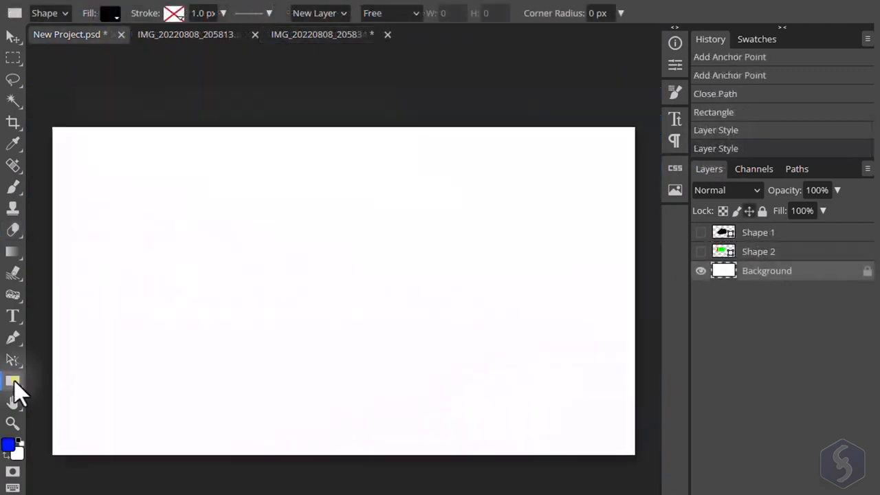
In New Project.psd, draw a black right-pointing triangle in the upper-left half of the canvas with the Custom Shape tool.
right_click(13, 381)
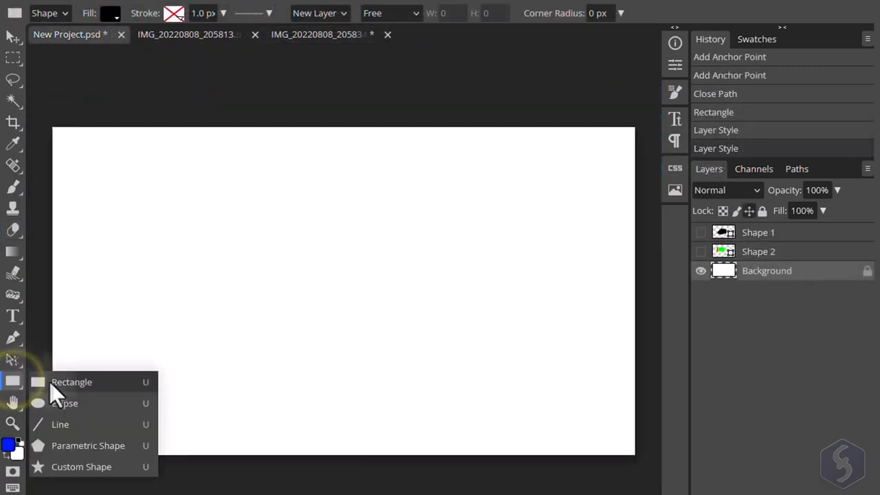
left_click(93, 467)
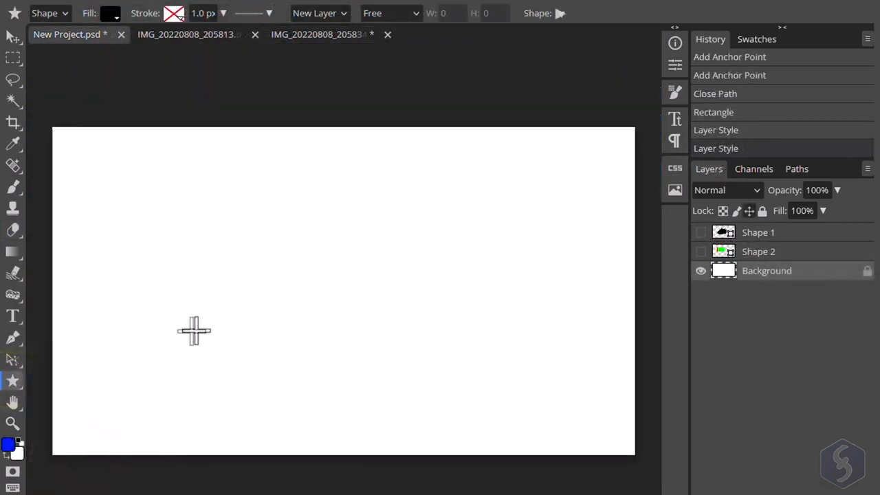
left_click_drag(204, 321, 344, 167)
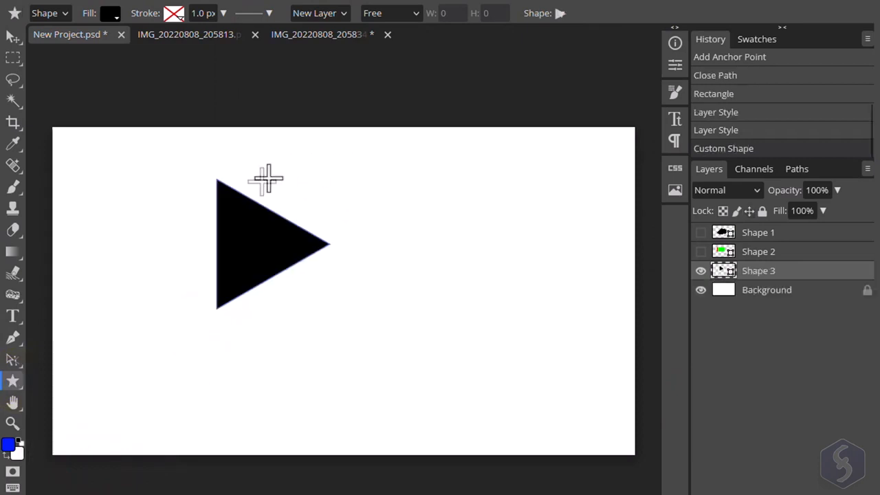
Move the tip anchor point of the triangle slightly outward with the Pen tool.
left_click(15, 336)
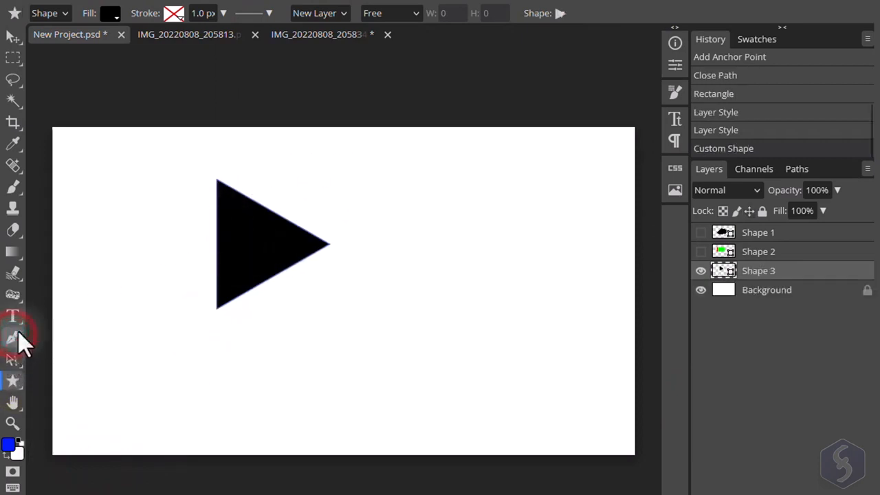
left_click(216, 180)
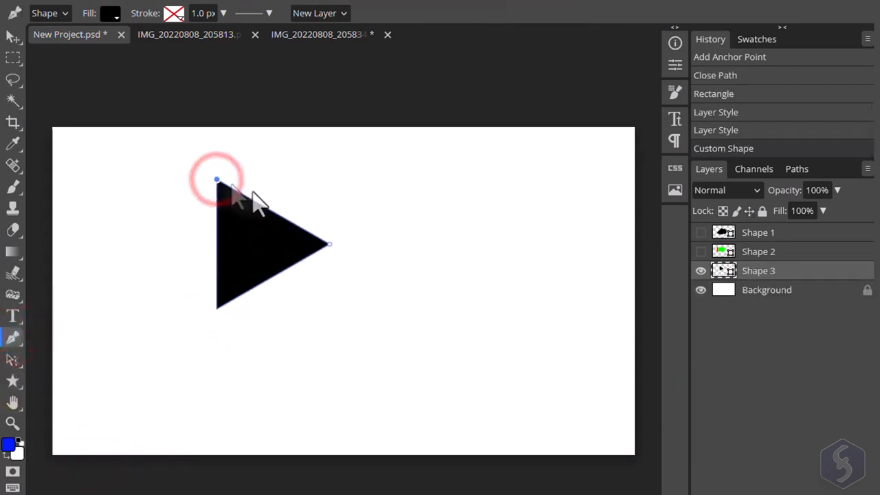
mouse_move(330, 243)
left_mouse_down()
mouse_move(373, 236)
mouse_move(316, 228)
mouse_move(342, 247)
left_mouse_up()
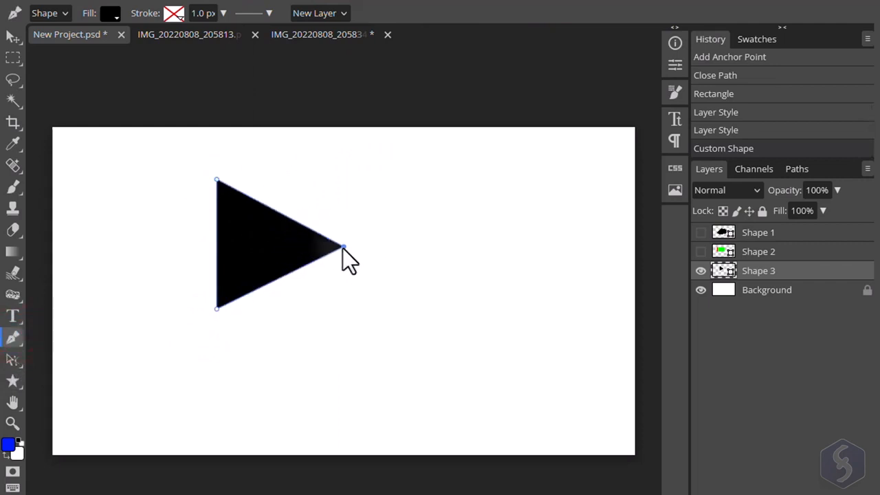
left_click(342, 246)
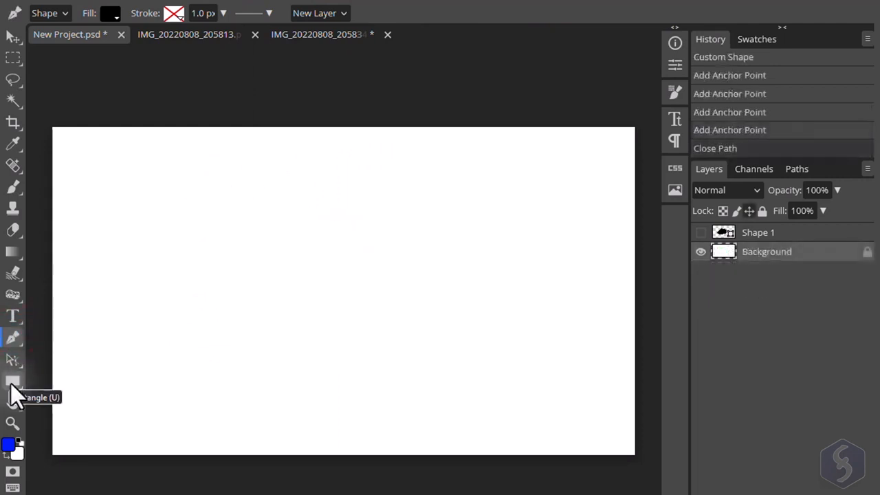
Draw a black rectangle about 418 by 258 px with the Rectangle tool, and toggle its layer's visibility off and on.
left_click(12, 383)
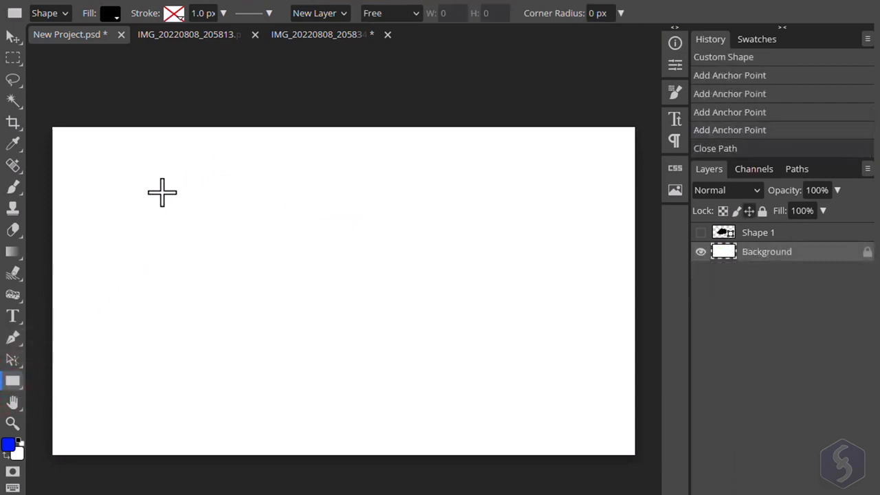
left_click_drag(162, 190, 353, 307)
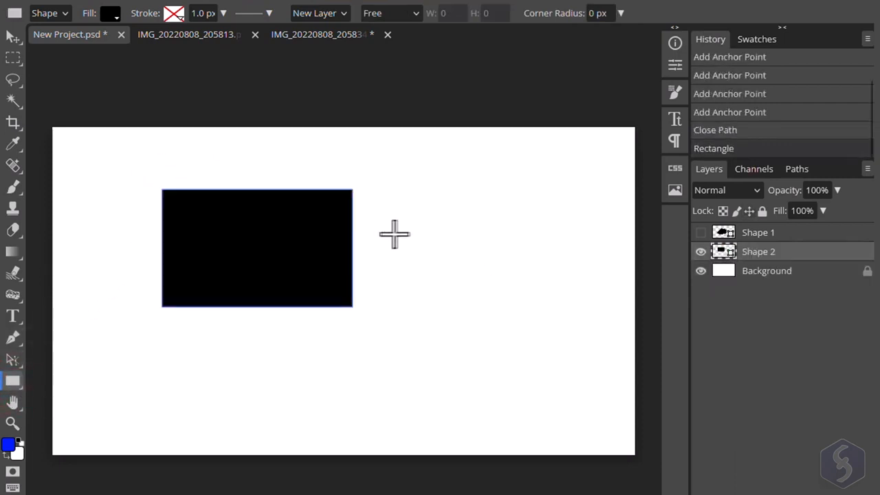
left_click(701, 252)
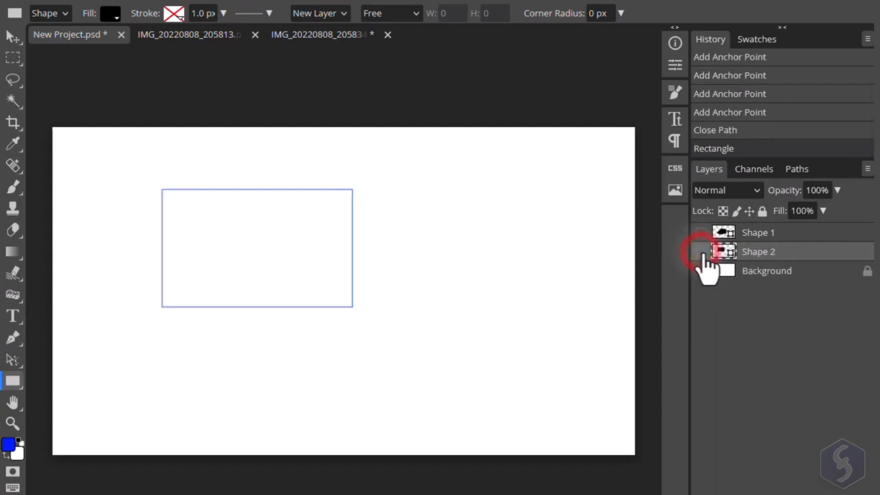
left_click(700, 252)
Set the rectangle's fill to green and give it a red stroke 5.7 px wide.
left_click(112, 14)
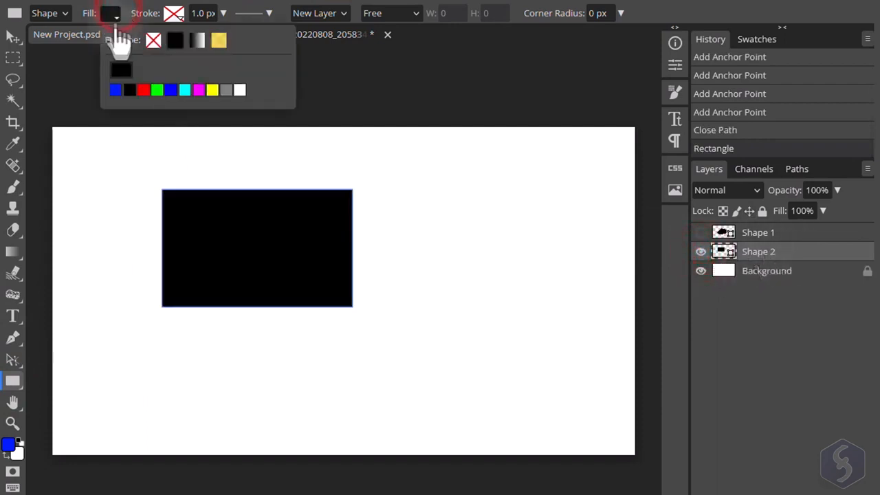
left_click(144, 91)
left_click(155, 90)
left_click(174, 13)
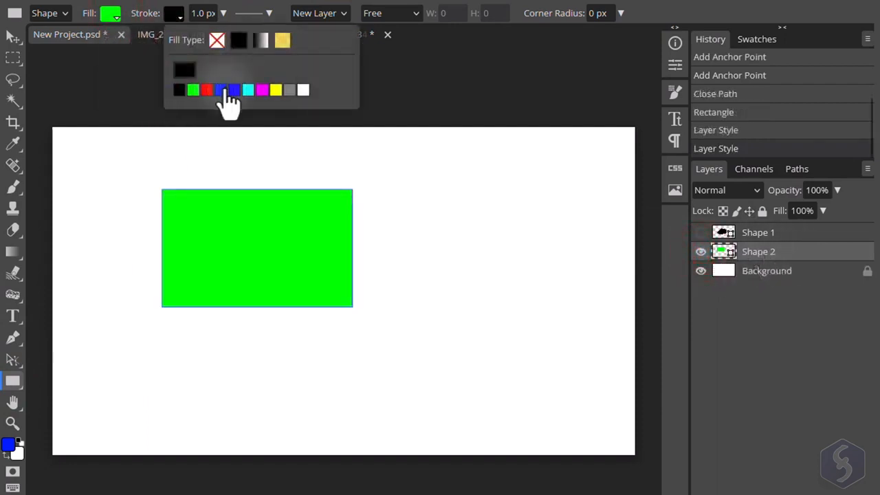
left_click(208, 90)
left_click(224, 13)
left_click_drag(194, 34, 196, 38)
Try the dashed, dotted and solid stroke styles on the rectangle, and try its rotation angle in the live shape properties.
left_click(254, 13)
left_click(292, 142)
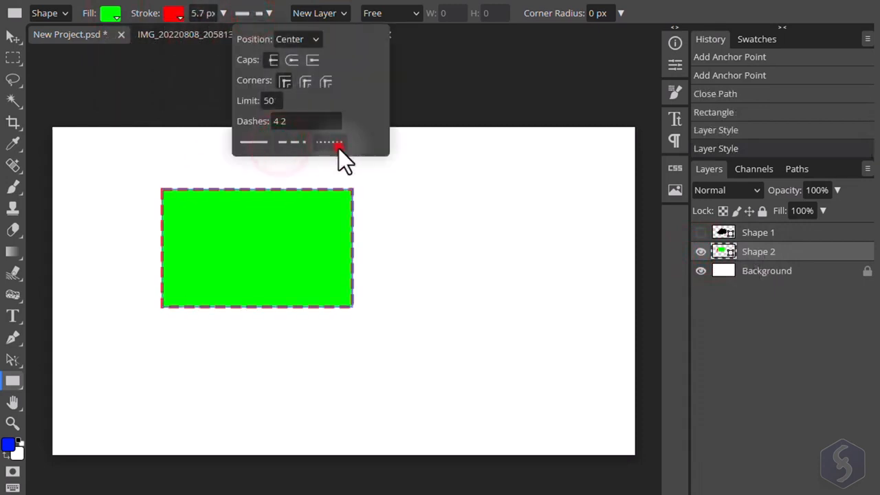
left_click(337, 144)
left_click(266, 149)
left_click(676, 66)
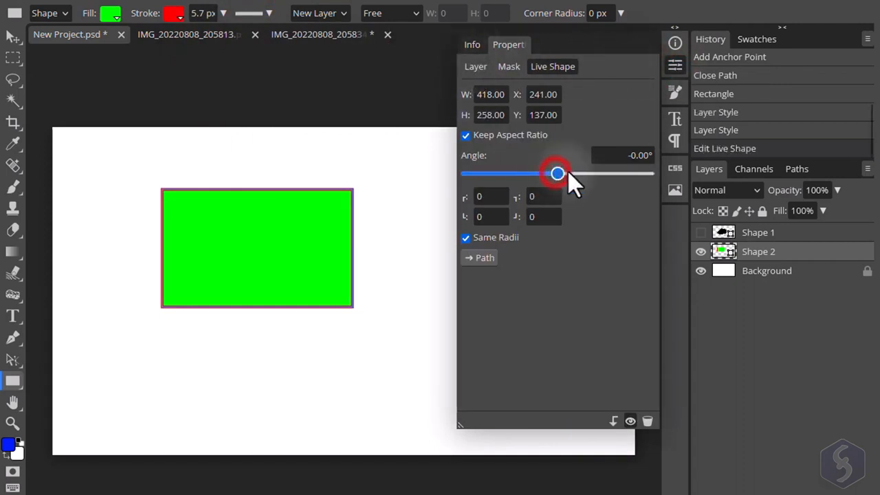
mouse_move(568, 172)
left_mouse_down()
mouse_move(581, 173)
mouse_move(564, 176)
left_mouse_up()
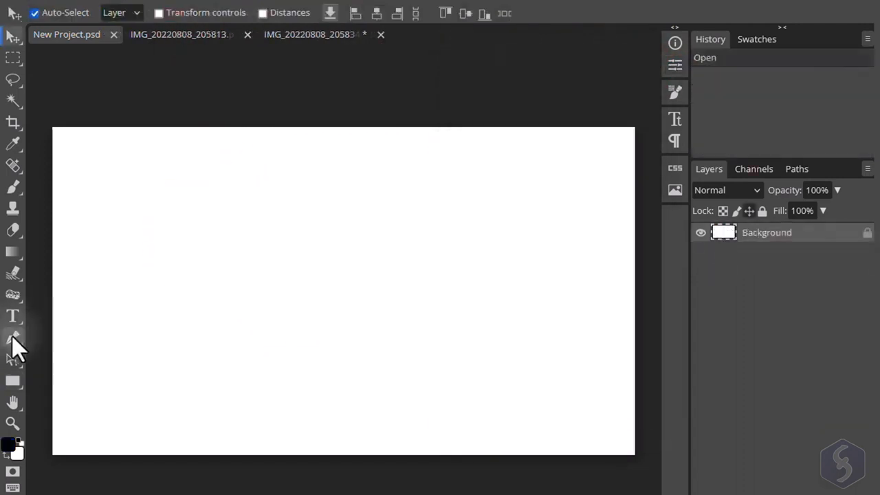
Draw a closed black shape with the Pen tool, using straight segments along its upper side and curved segments along its lower side.
left_click(13, 337)
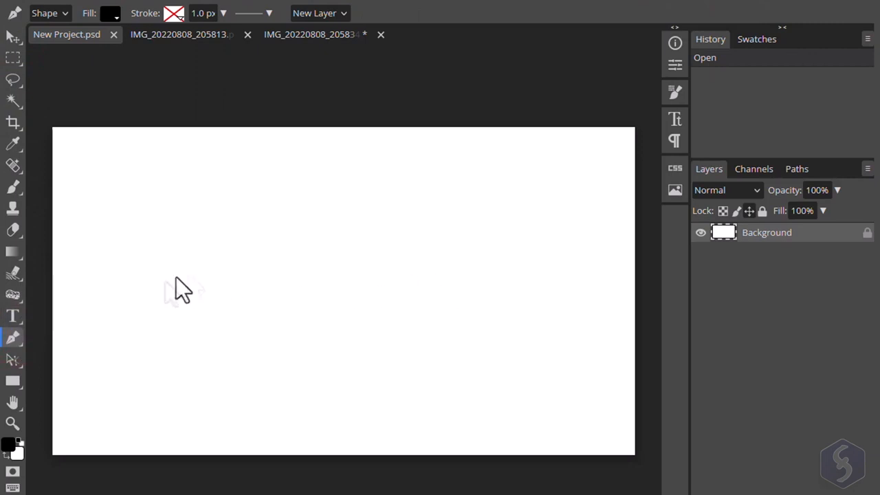
left_click(150, 309)
left_click(275, 198)
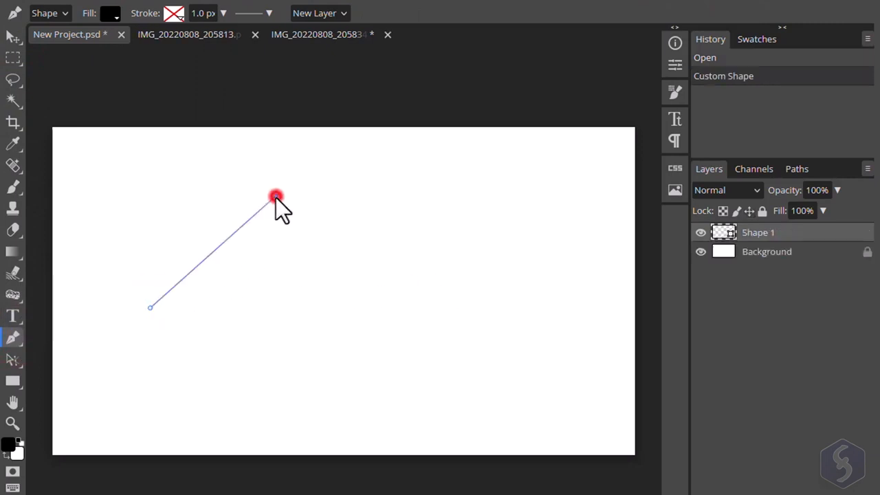
left_click(455, 240)
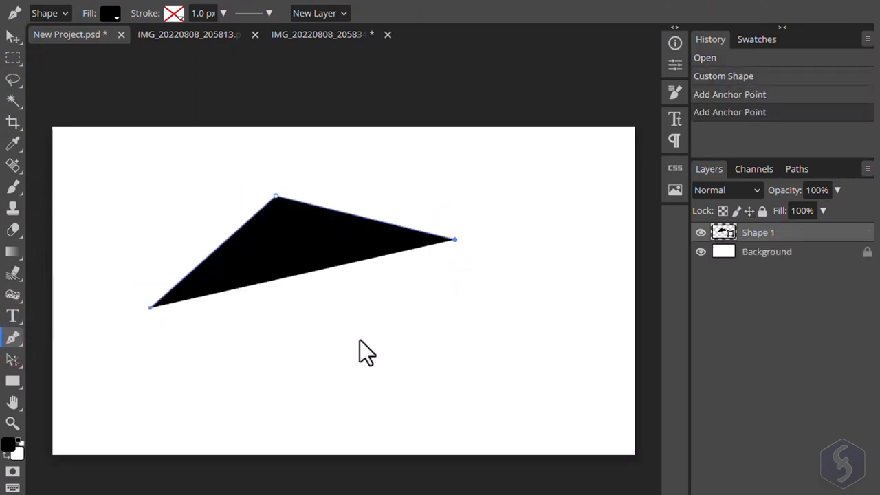
left_click_drag(360, 339, 295, 348)
left_click_drag(240, 352, 172, 344)
left_click(150, 309)
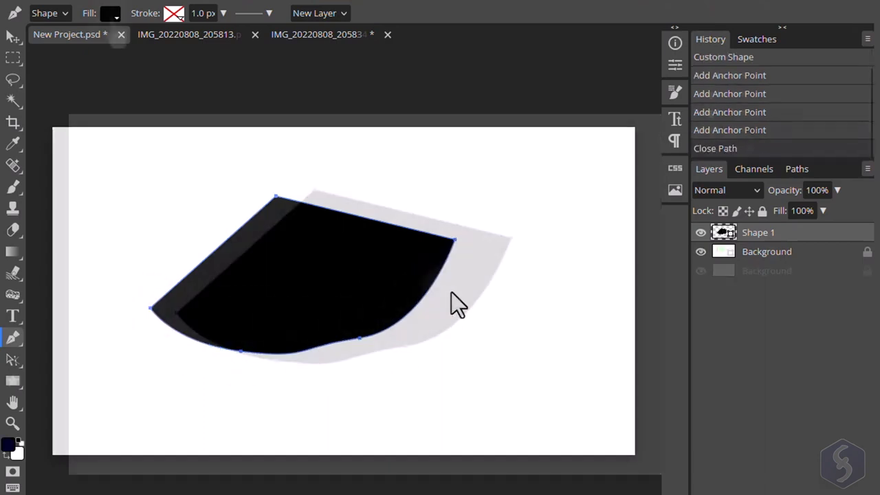
Set the pen shape's fill to blue and give it a solid red stroke 5.7 px wide.
left_click(110, 13)
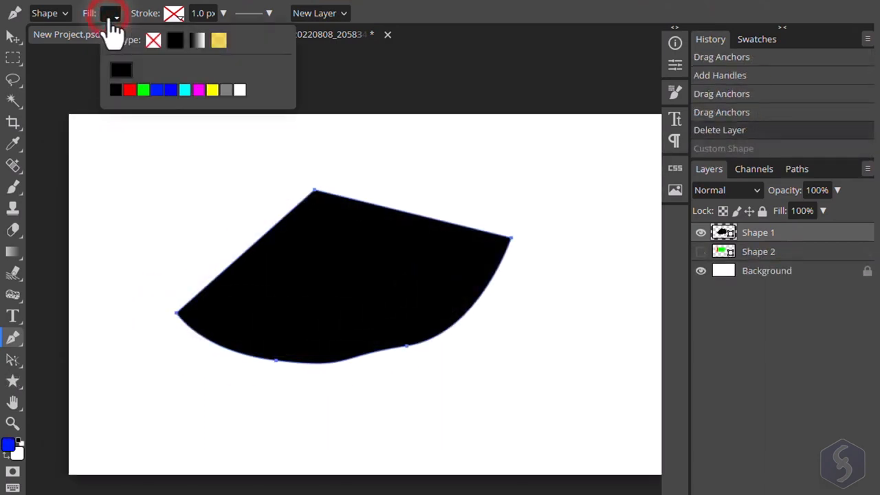
left_click(171, 90)
left_click(175, 15)
left_click(240, 41)
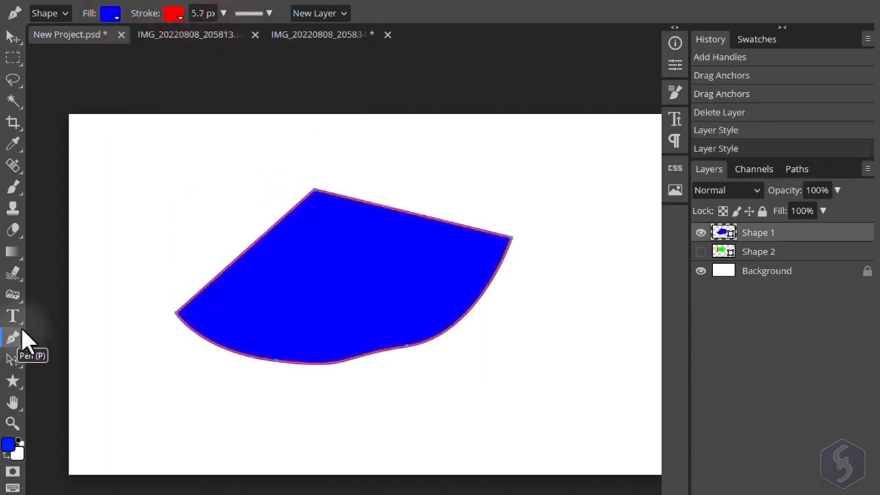
Move the pen shape's top anchor point slightly to the right, and try adjusting a curve handle on its lower edge.
scroll(250, 195, "up", 2)
left_click(334, 183)
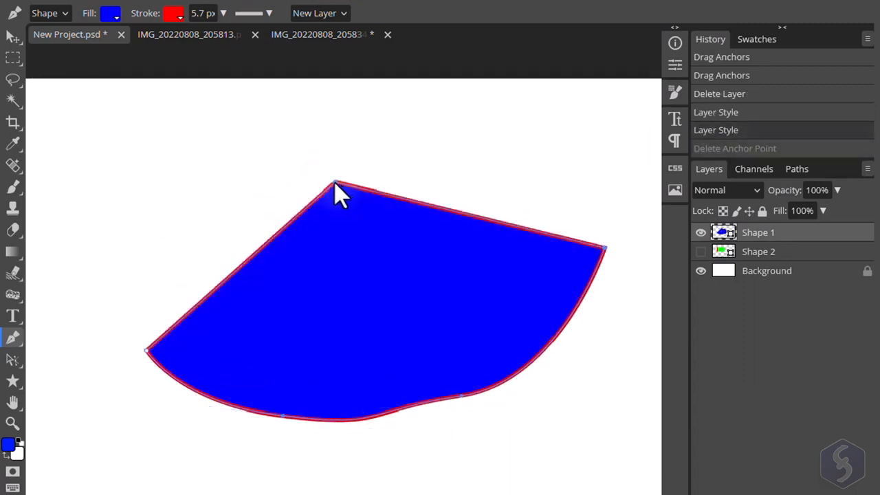
left_click(334, 183)
left_click_drag(339, 165, 341, 184)
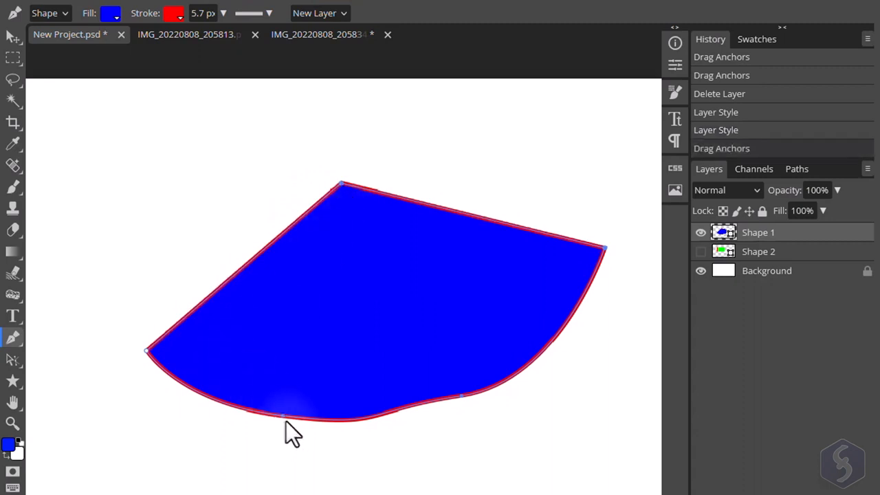
mouse_move(385, 432)
left_mouse_down()
mouse_move(360, 474)
mouse_move(370, 454)
mouse_move(370, 398)
mouse_move(372, 421)
mouse_move(387, 428)
left_mouse_up()
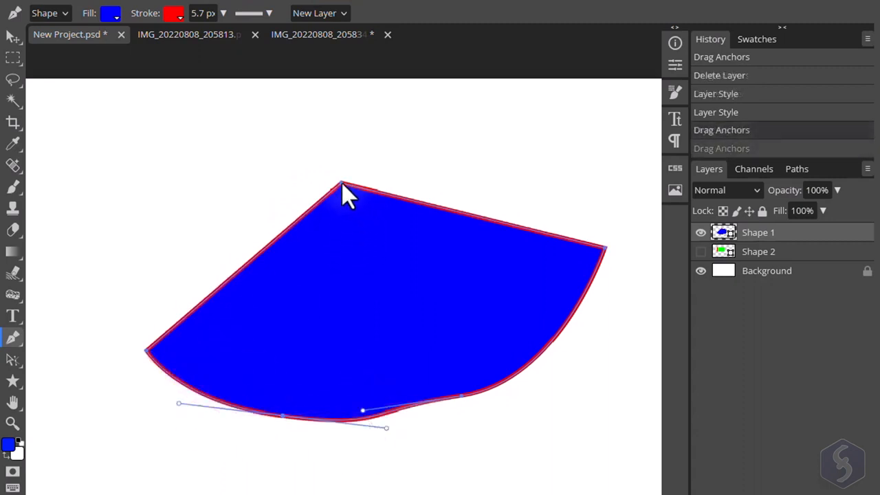
Add curve handles to the pen shape's top anchor point and pull them to round its upper edge.
left_click(342, 184, "alt")
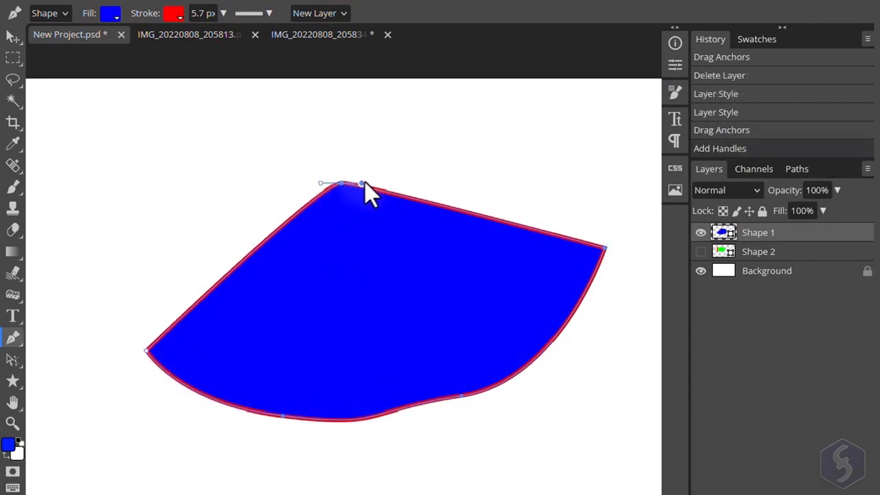
left_click_drag(362, 183, 371, 141)
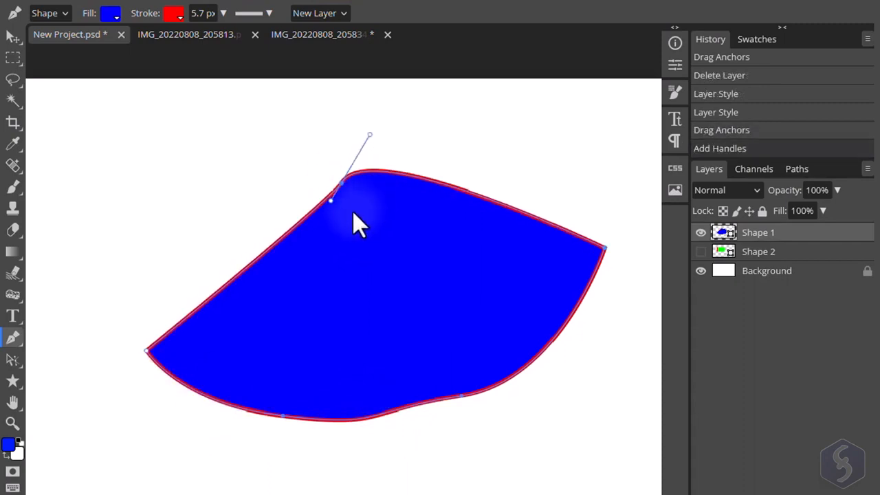
left_click_drag(360, 222, 353, 211)
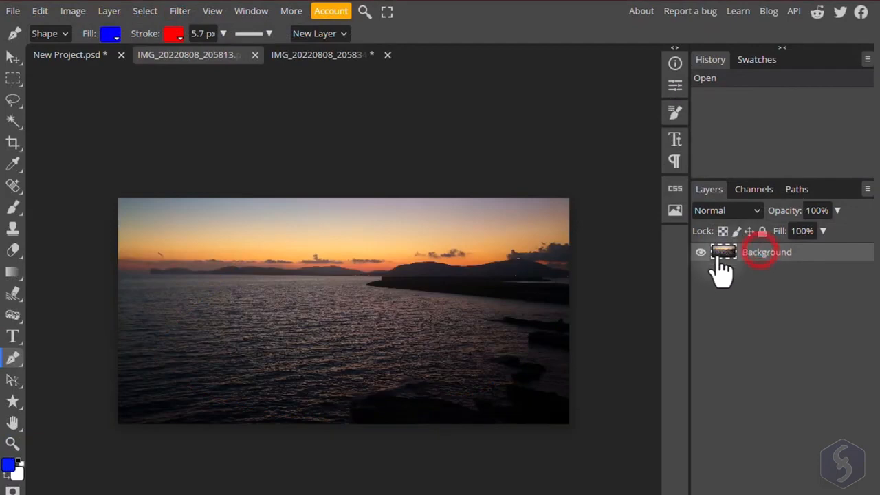
Vectorize the sunset photo using 20 colors, with Reduce noise, the Photo option and Merge colors enabled.
left_click(701, 252)
left_click(701, 252)
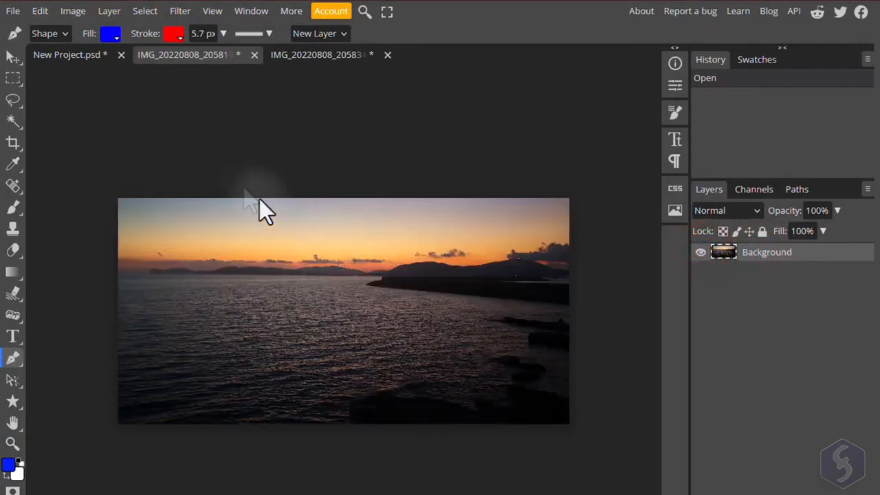
left_click(77, 12)
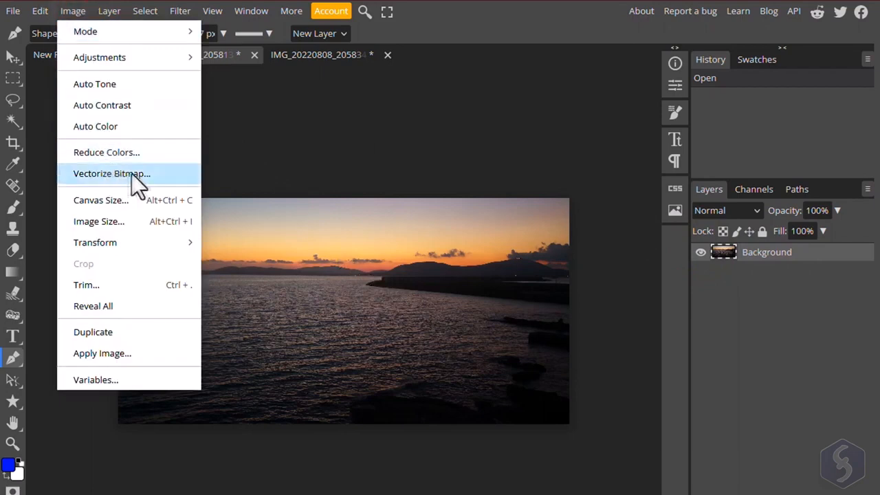
left_click(150, 173)
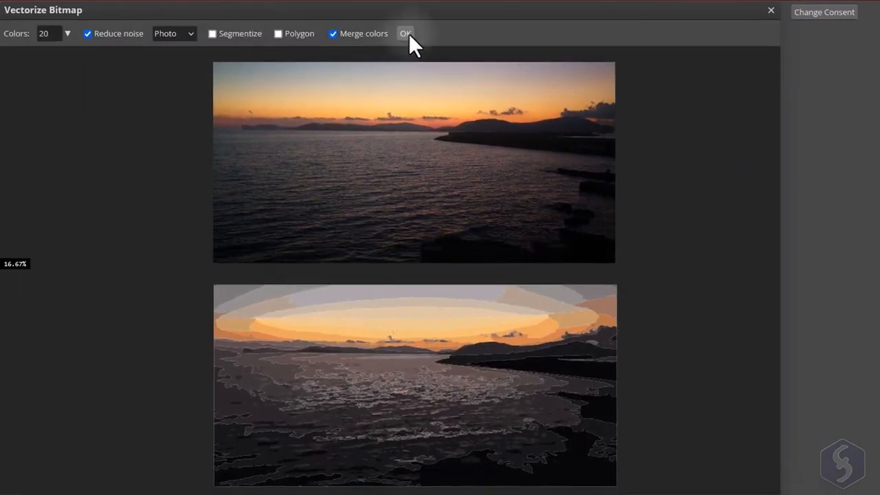
left_click(406, 33)
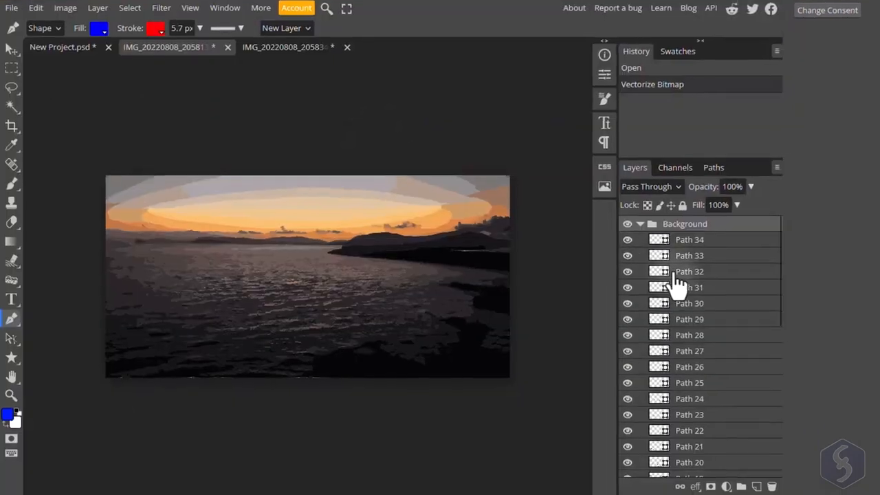
Examine the vectorized result by hiding and showing the Background group and the Path 8, Path 7 and Path 6 layers.
left_click(627, 227)
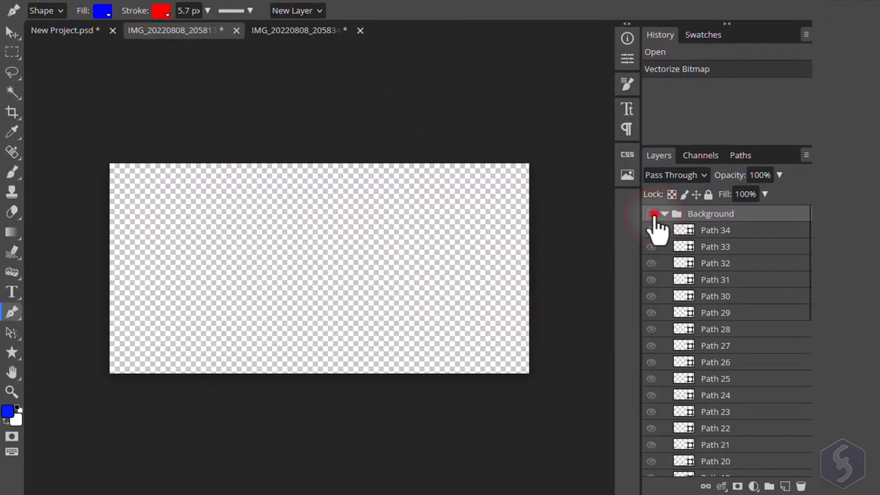
left_click(652, 214)
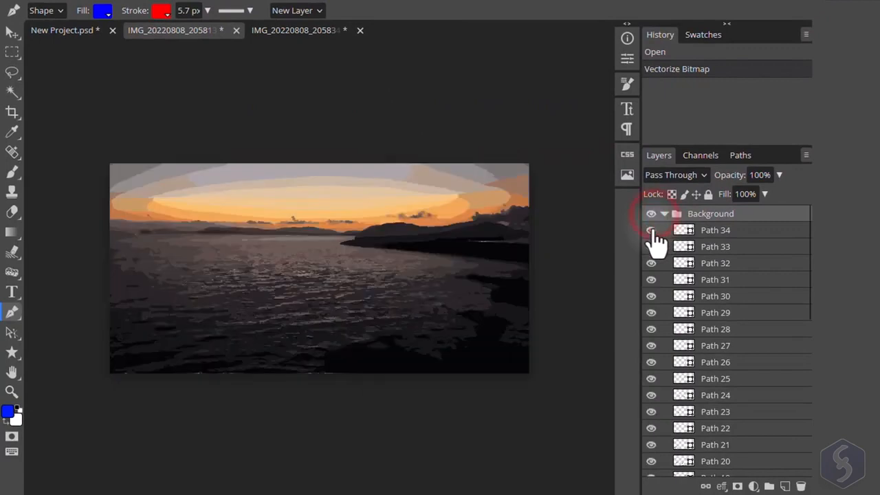
scroll(651, 289, "down", 5)
left_click(651, 335)
left_click(651, 336)
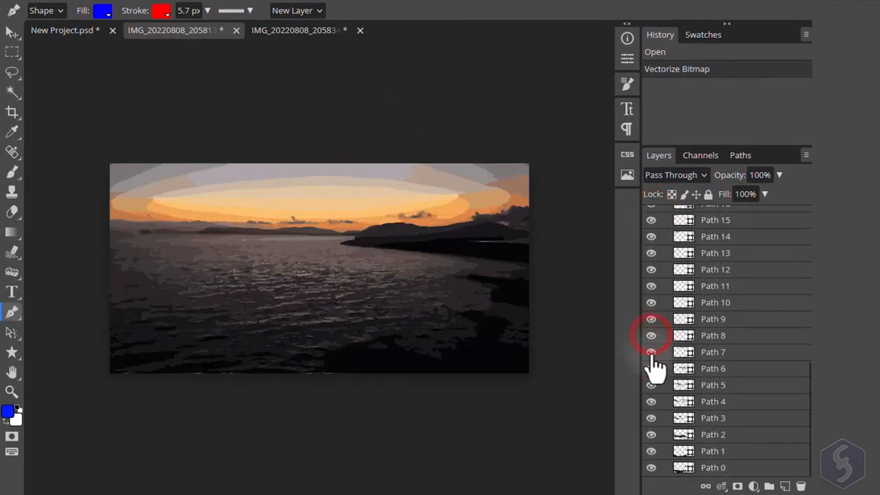
left_click(652, 352)
left_click(652, 353)
left_click(651, 369)
left_click(651, 370)
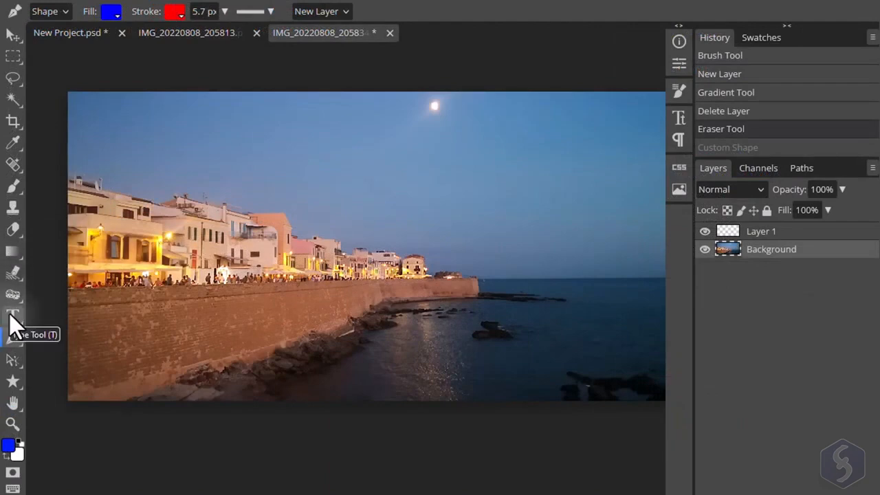
Create a text box in the sky reading "Catalan City, I simply love it" at 350 px, and extend the box downwards.
left_click(11, 315)
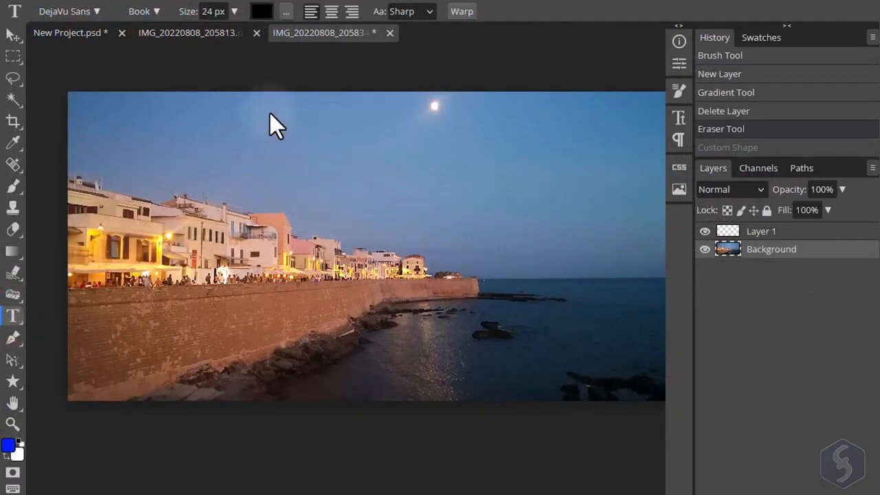
left_click_drag(257, 129, 630, 257)
type("Catalan City,")
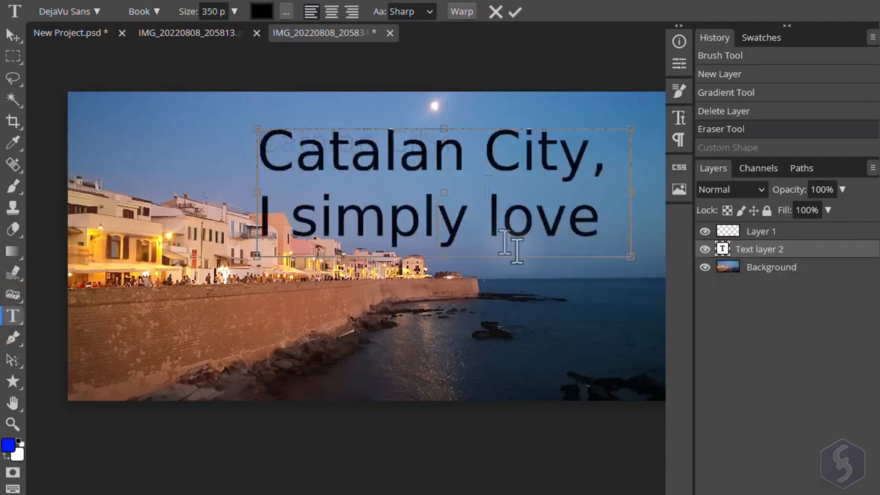
left_click_drag(440, 259, 440, 335)
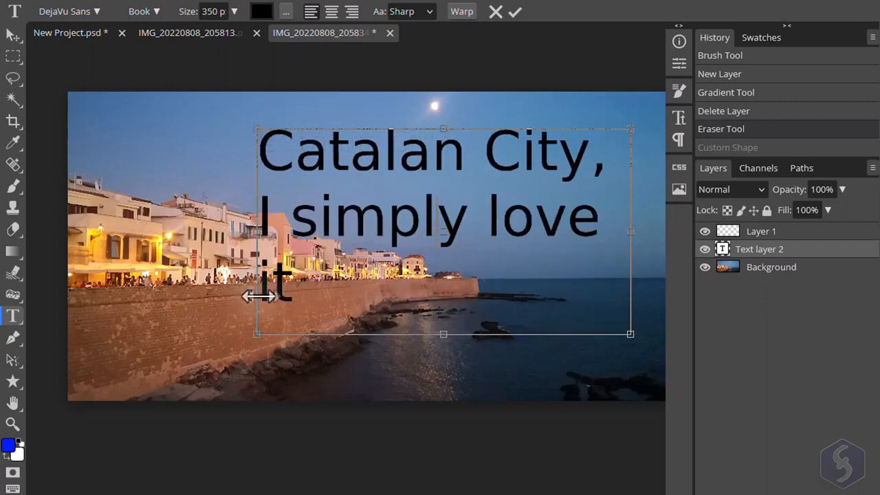
Set the "Catalan City" text to the Dekko Regular font at 250 px.
left_click_drag(458, 142, 269, 141)
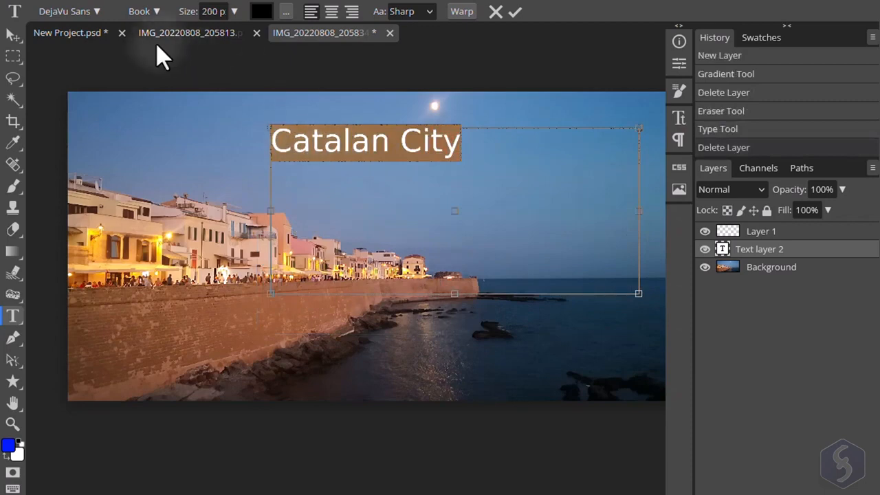
left_click(94, 11)
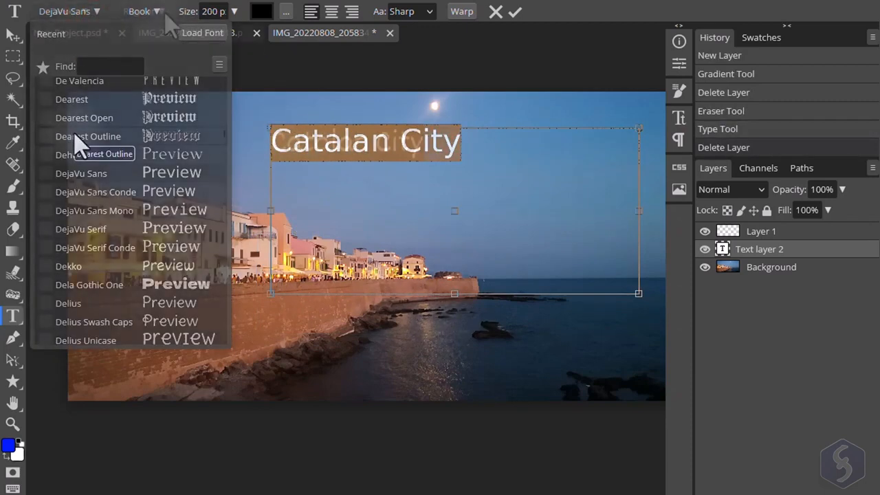
left_click(69, 266)
left_click(159, 12)
left_click(213, 11)
type("250")
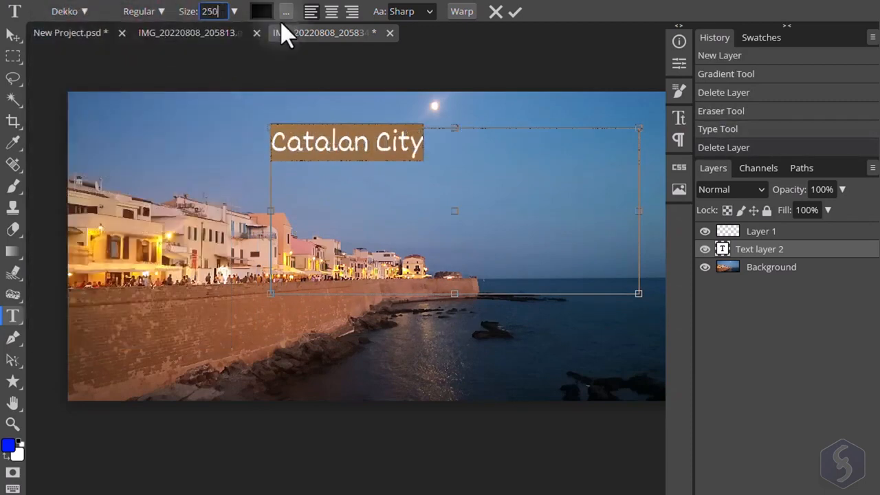
key("Return")
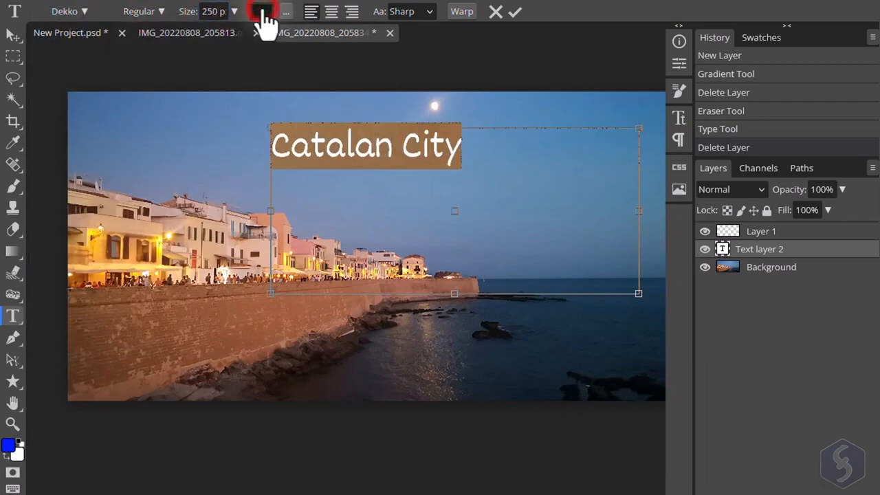
Set the "Catalan City" text color to red.
left_click(261, 11)
left_click(269, 115)
left_click(400, 121)
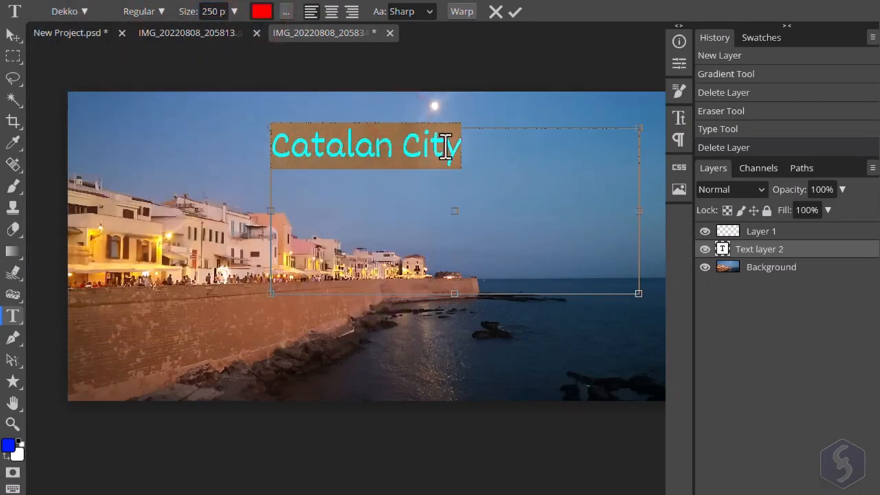
Add a 5 px magenta stroke to the "Catalan City" text, and open the character settings.
left_click(286, 12)
left_click(317, 59)
left_click(402, 61)
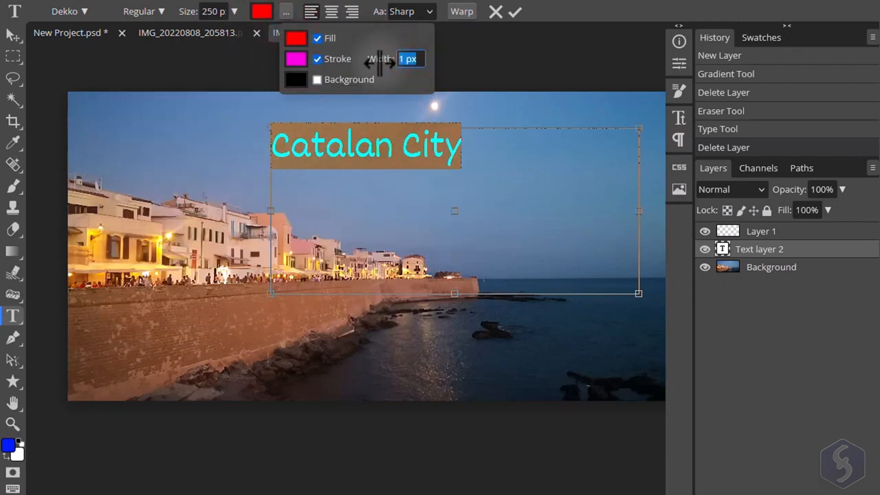
key("Return")
left_click(317, 81)
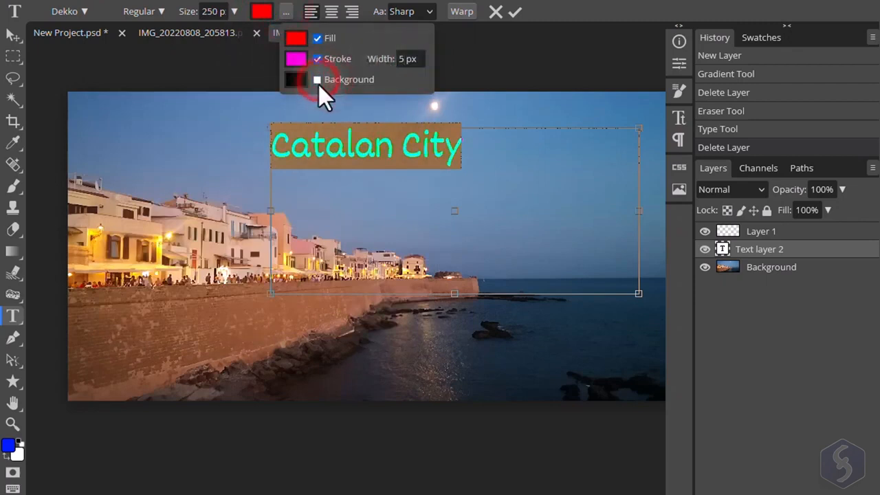
left_click(426, 141)
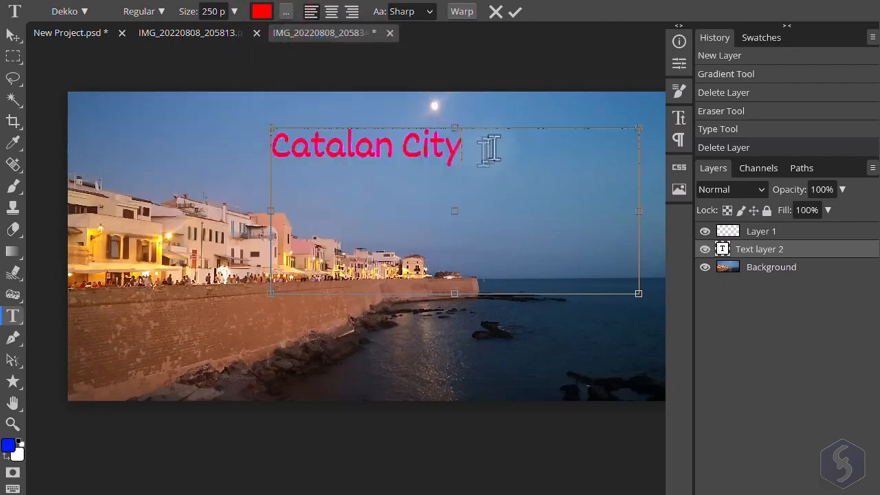
left_click(679, 120)
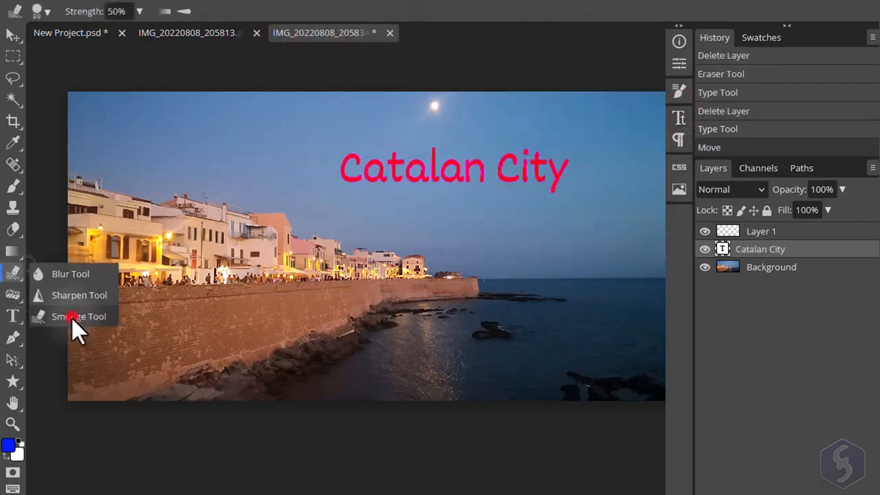
Choose the Smudge Tool and rasterize the Catalan City text layer.
left_click(73, 318)
left_click(340, 153)
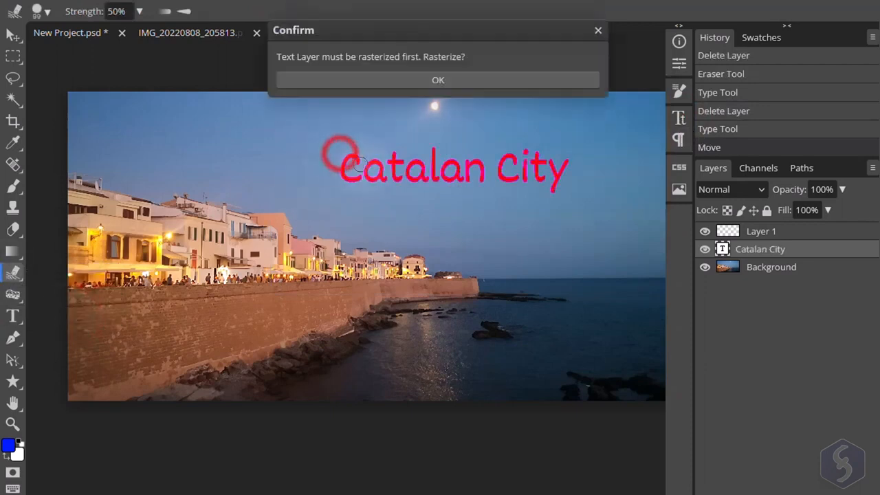
left_click(498, 81)
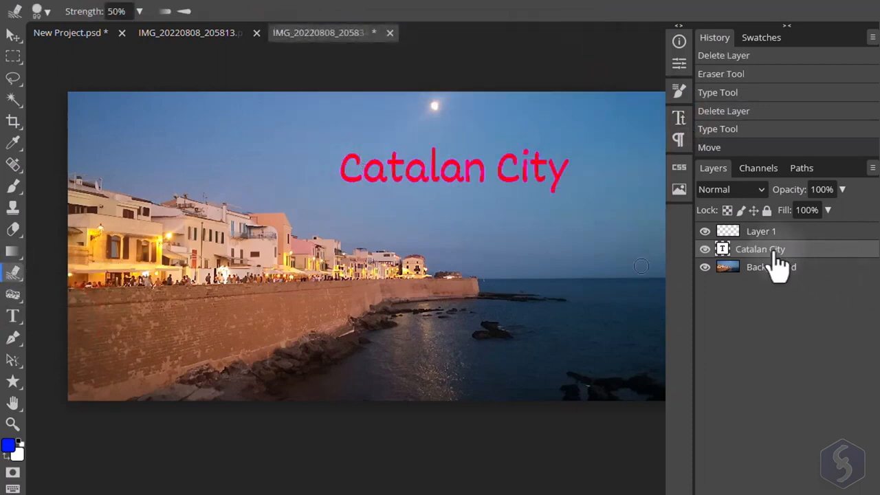
right_click(773, 251)
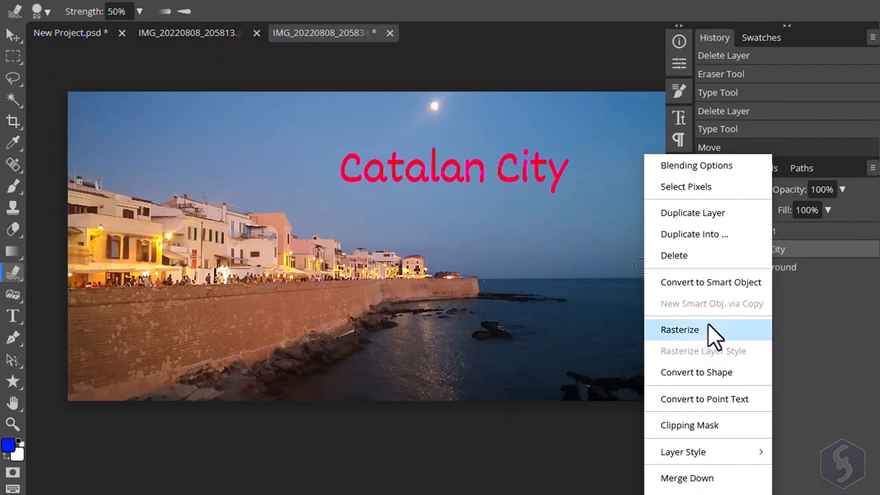
left_click(680, 330)
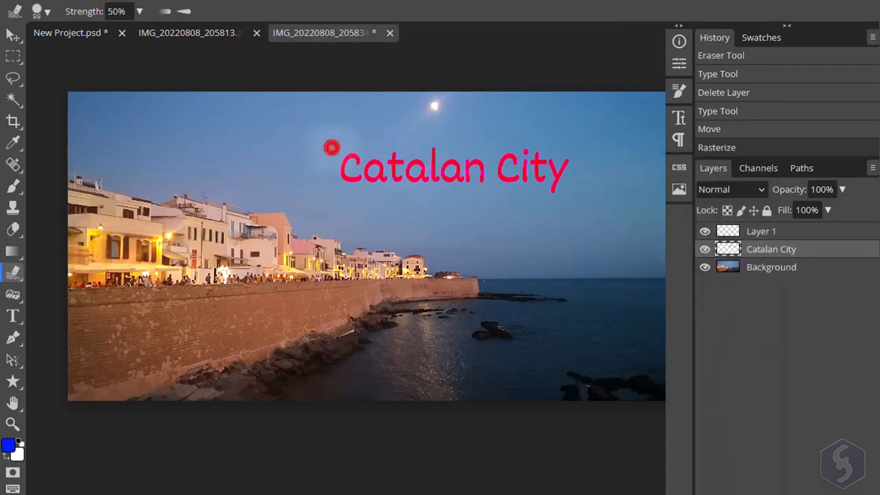
Try smudging the letters of the word "Catalan" at 50% strength.
left_click(331, 147)
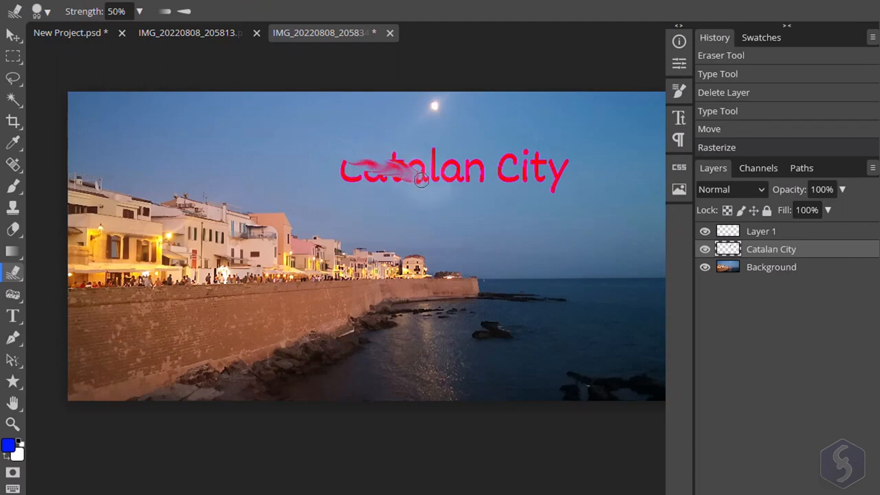
left_click_drag(467, 189, 480, 184)
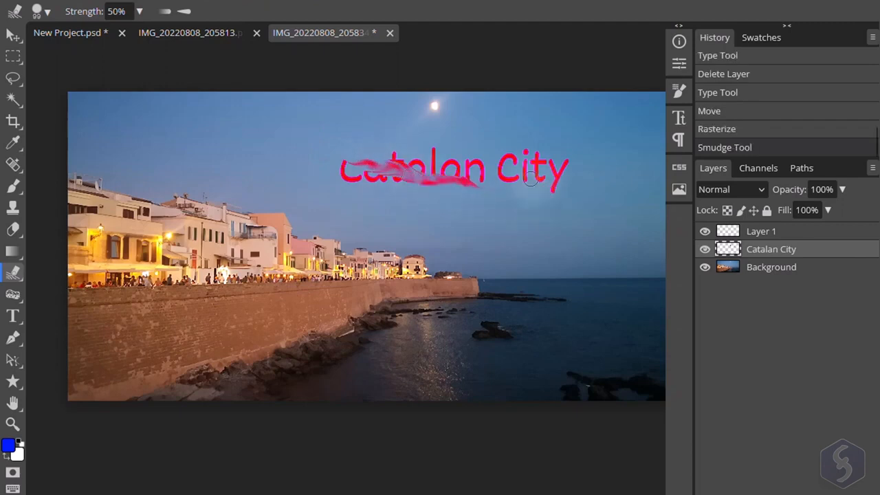
Hide and show the Background and Shape 1 layers to see what each contains, and select the Catalan City layer.
left_click(713, 171)
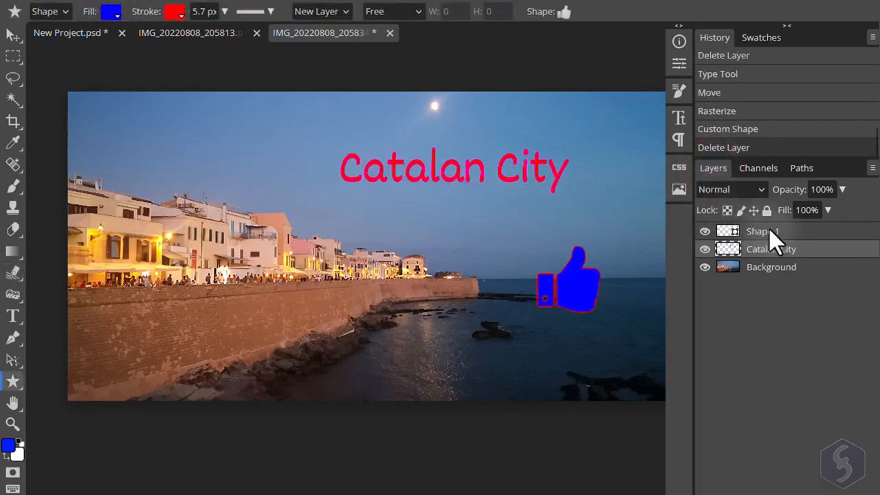
left_click(705, 267)
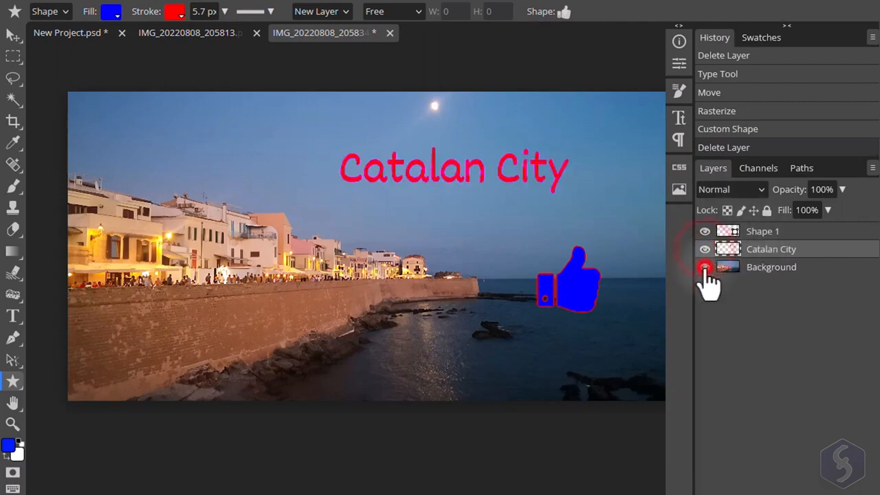
left_click(705, 267)
left_click(705, 267)
left_click(705, 232)
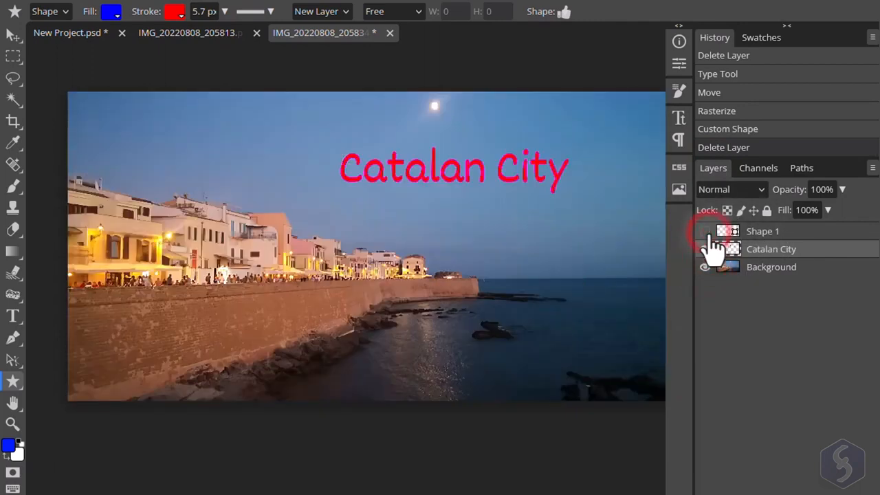
left_click(705, 231)
left_click(761, 231)
left_click(762, 251)
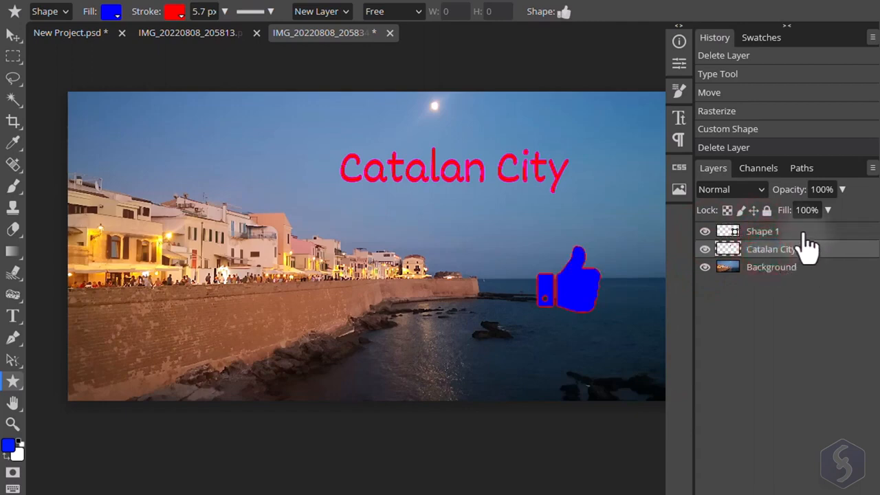
Switch to the Move tool and hide the Shape 1 and Catalan City layers.
key("v")
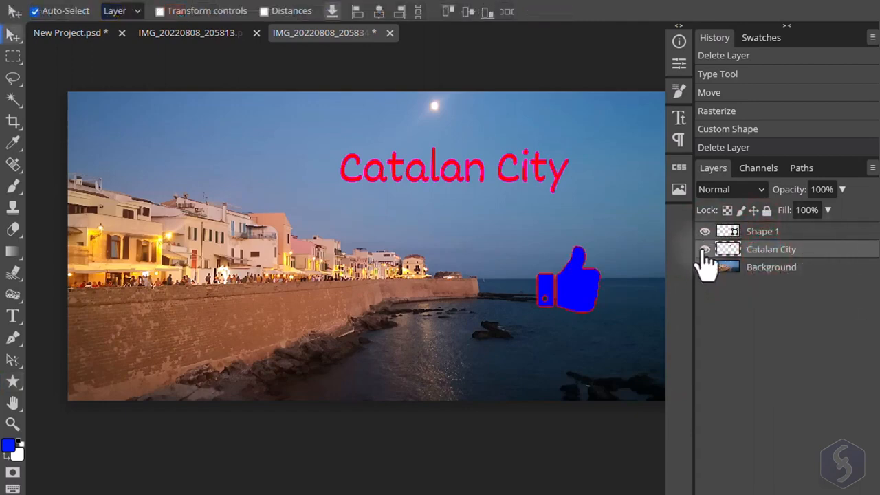
left_click(705, 249)
left_click(705, 249)
left_click(705, 231)
left_click(705, 250)
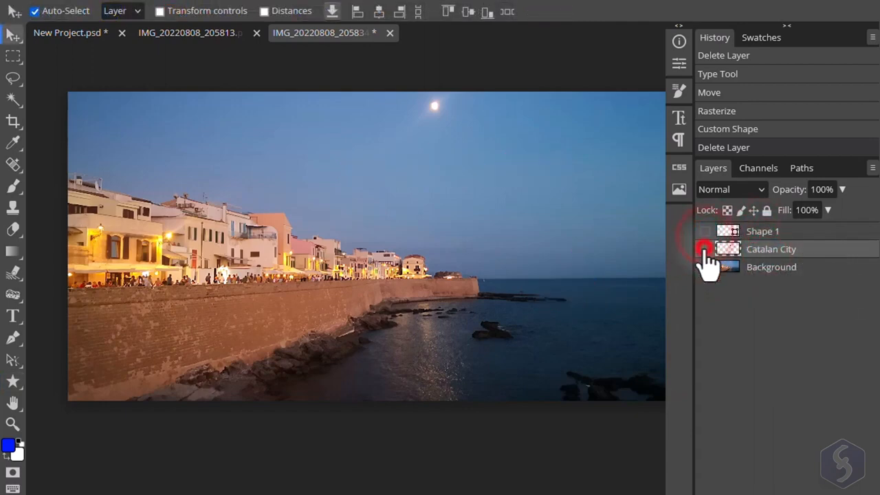
Show the Catalan City and Shape 1 layers again and select the thumbs-up shape.
left_click(705, 250)
left_click(704, 232)
left_click(575, 275)
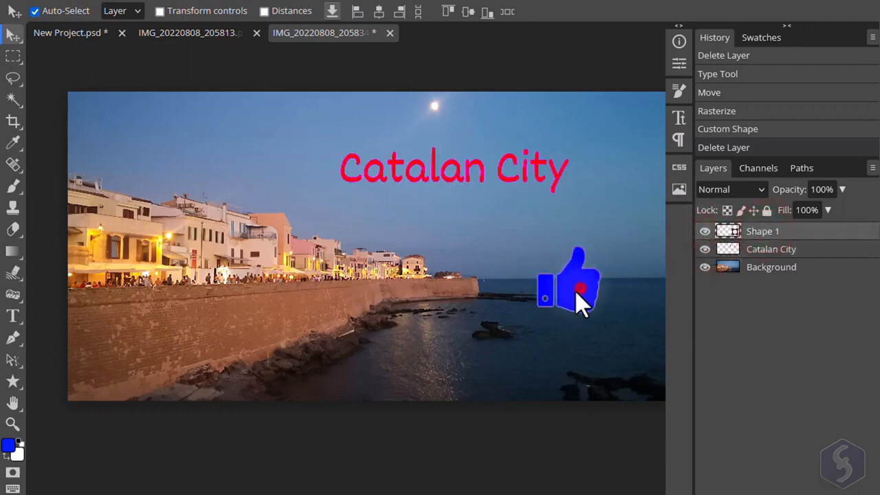
Try the full lock on the Shape 1 layer and move the thumbs-up shape over the end of the word "Catalan".
left_click_drag(583, 283, 552, 265)
left_click(767, 211)
key("ctrl+z")
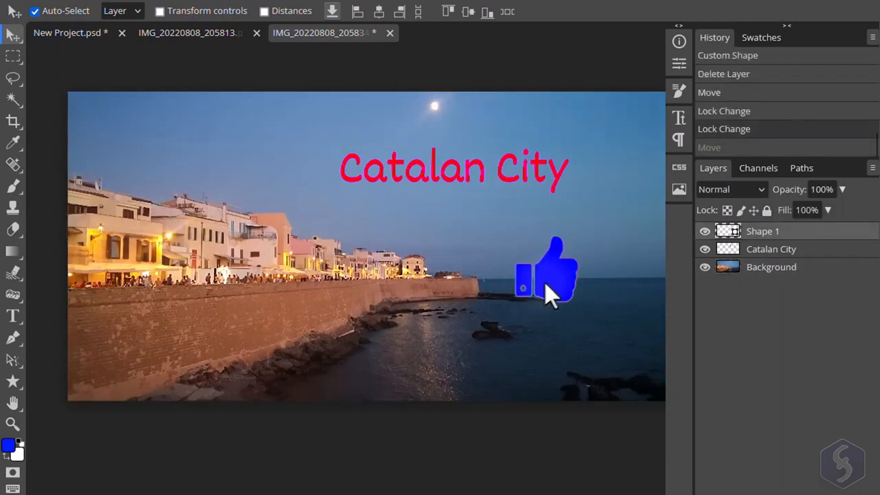
left_click_drag(547, 283, 475, 178)
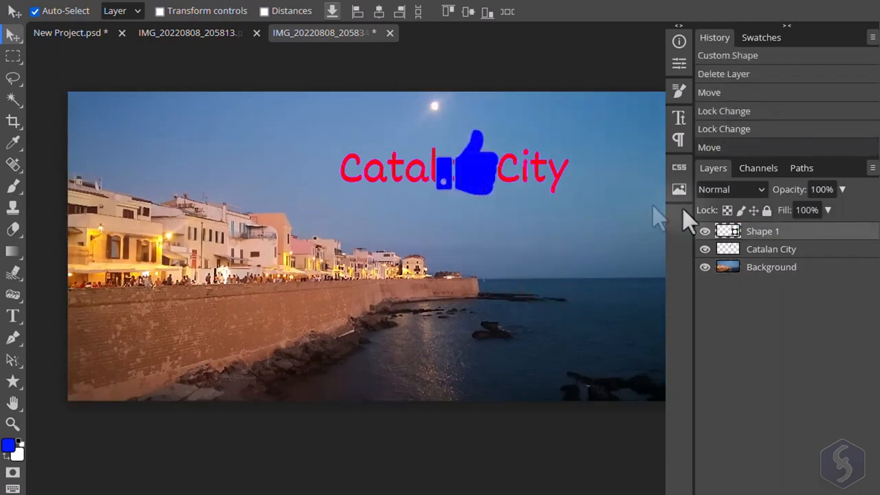
Reorder the layers so Shape 1 sits beneath Catalan City, select the Background layer, and choose the Move tool.
left_click_drag(770, 238, 775, 262)
left_click(773, 272)
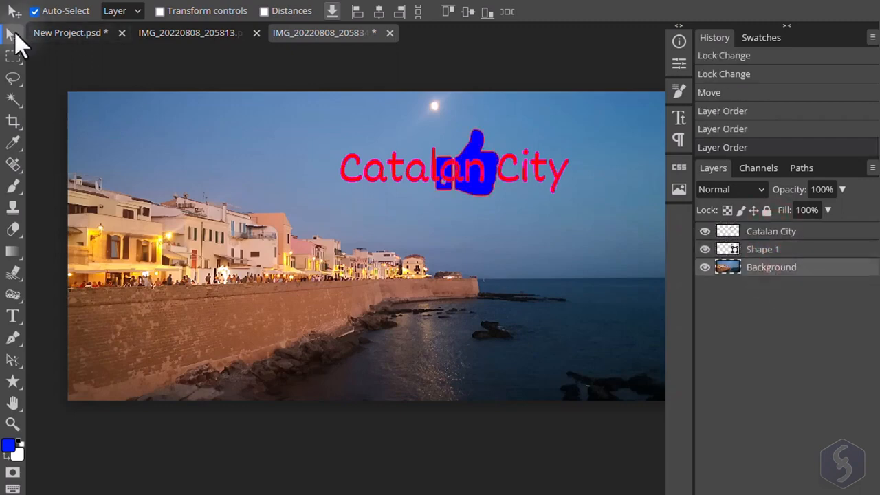
left_click(14, 33)
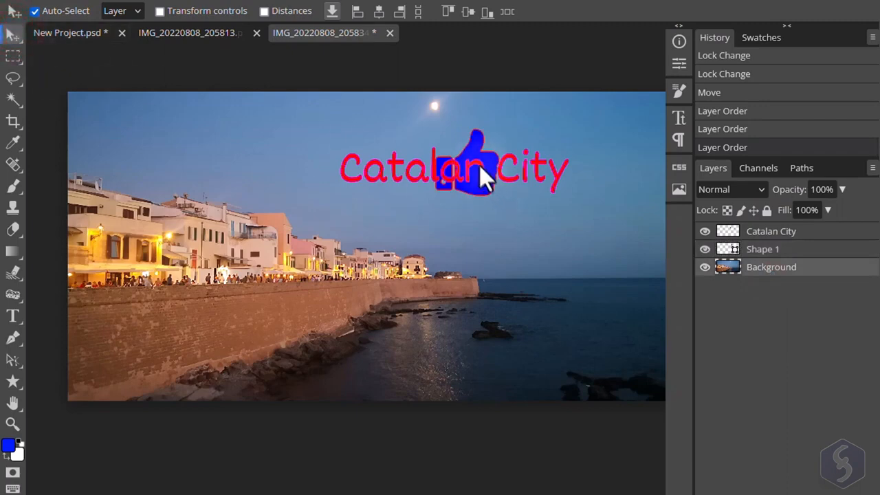
Move the thumbs-up shape and the Catalan City text apart, and reposition both layers together as a multiple selection.
left_click_drag(479, 165, 531, 236)
mouse_move(505, 174)
left_mouse_down()
mouse_move(425, 179)
mouse_move(445, 174)
left_mouse_up()
left_click(445, 175)
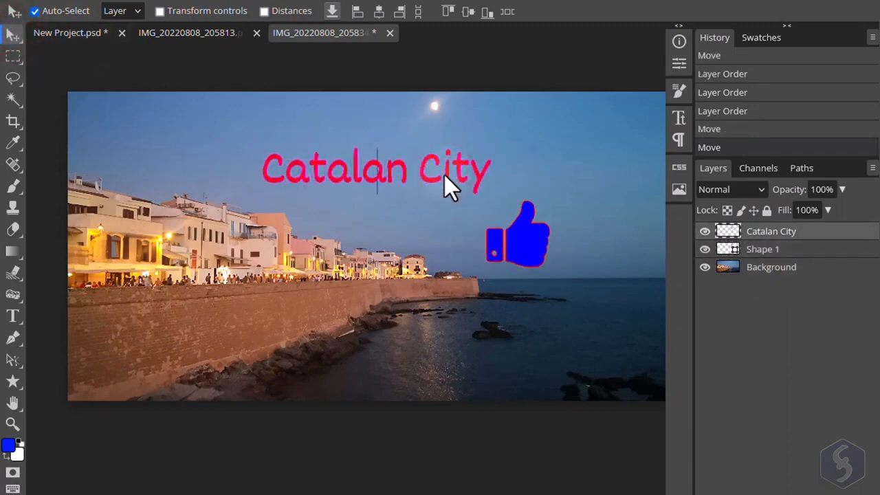
left_click(534, 247, "shift")
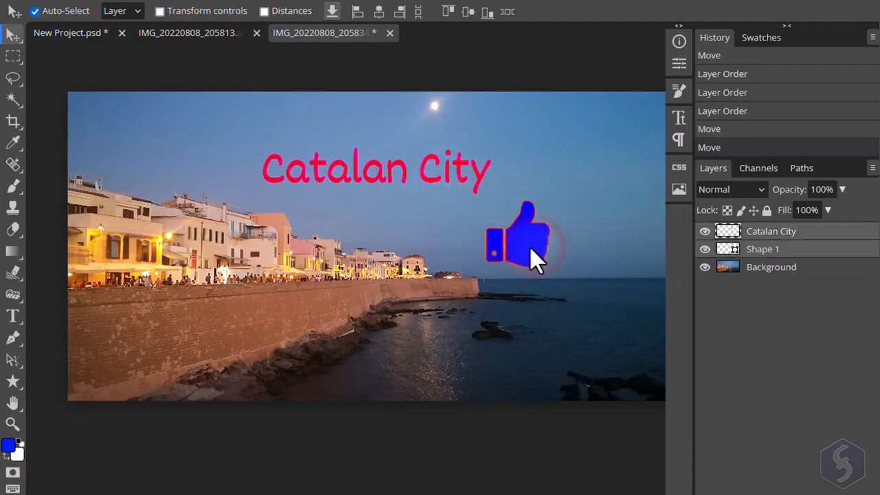
mouse_move(529, 242)
left_mouse_down()
mouse_move(548, 216)
mouse_move(511, 246)
mouse_move(560, 227)
mouse_move(543, 238)
left_mouse_up()
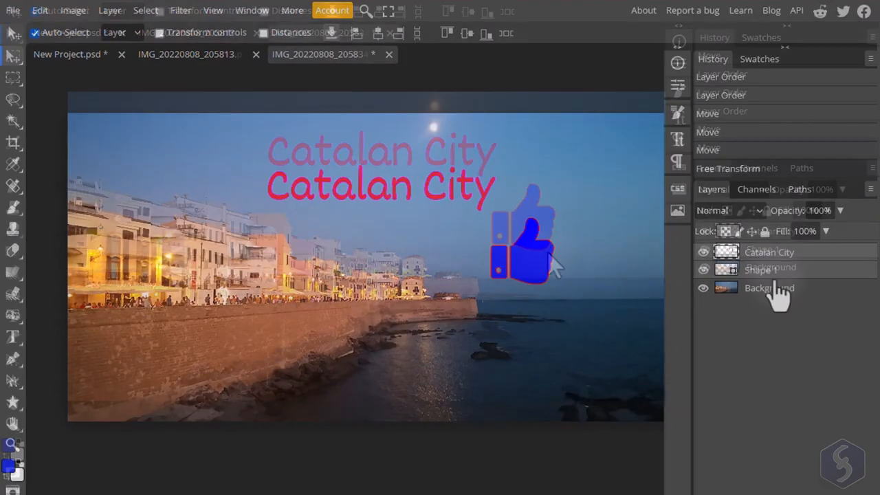
Try enlarging the thumbs-up shape on the Shape 1 layer with the Scale transform.
left_click(775, 248)
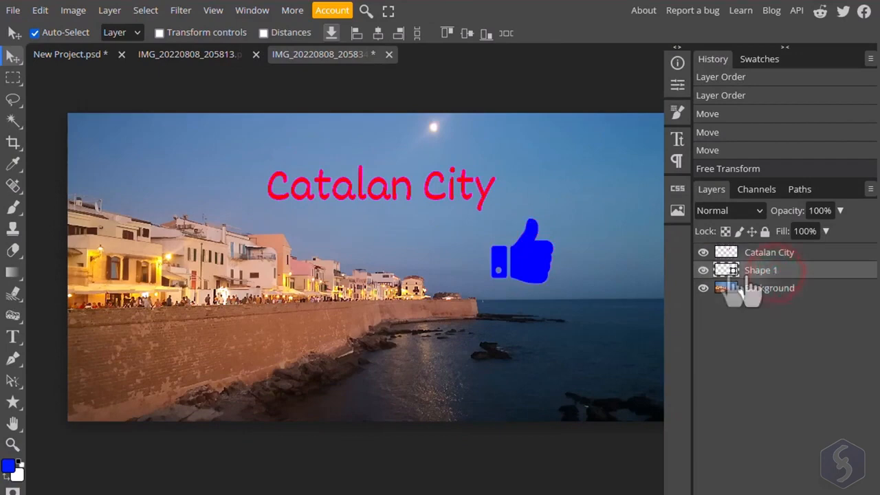
left_click(44, 9)
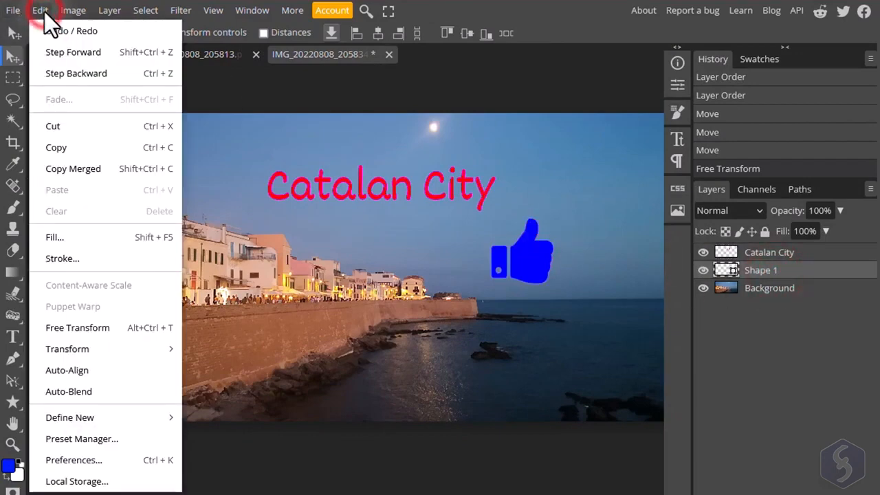
mouse_move(138, 348)
left_click(253, 349)
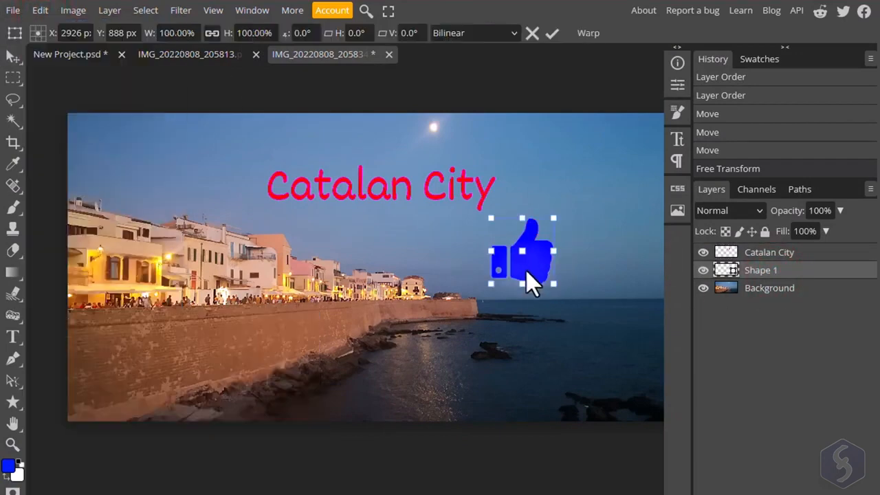
left_click_drag(495, 283, 403, 338)
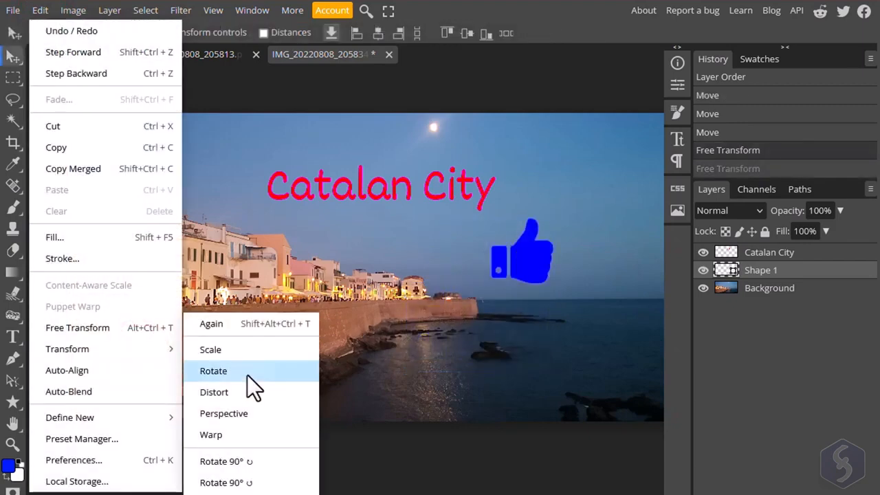
Rotate the thumbs-up shape slightly counter-clockwise with the Rotate transform.
left_click(279, 369)
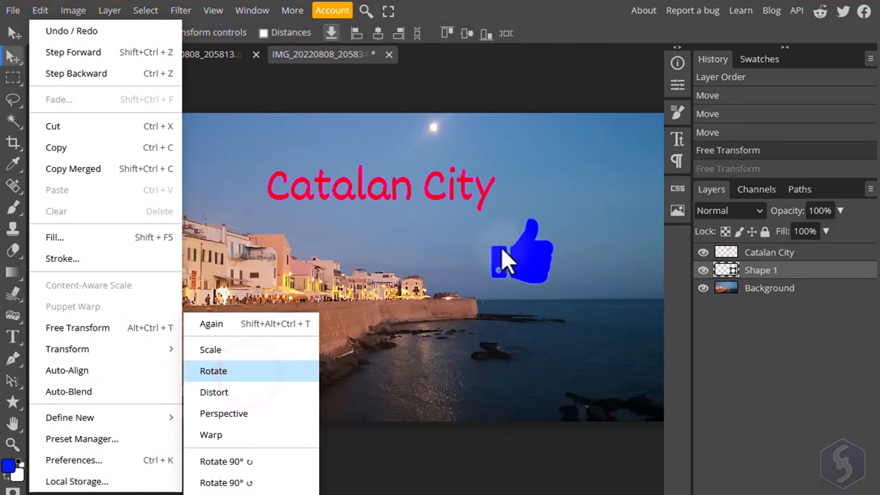
left_click_drag(486, 207, 474, 244)
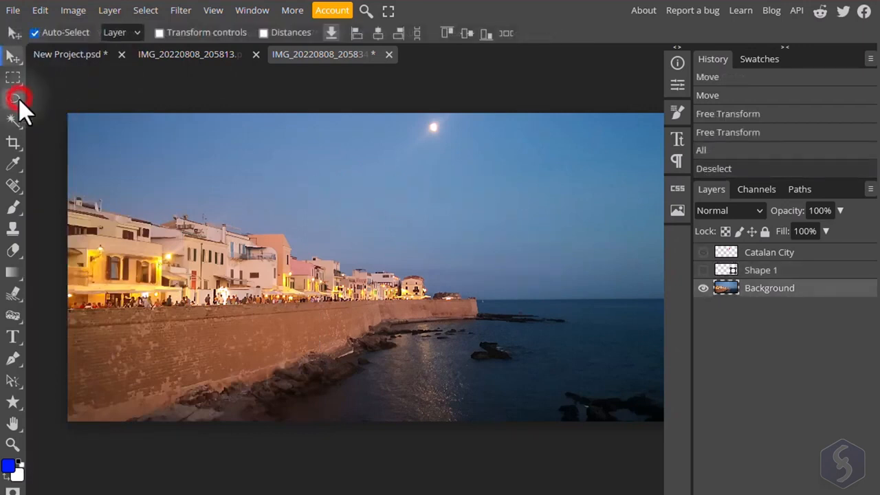
Draw a large freehand lasso selection across the middle of the Background photo and try painting inside it with the Brush.
left_click(15, 100)
mouse_move(293, 177)
left_mouse_down()
mouse_move(266, 259)
mouse_move(195, 334)
mouse_move(469, 363)
mouse_move(393, 174)
mouse_move(298, 178)
left_mouse_up()
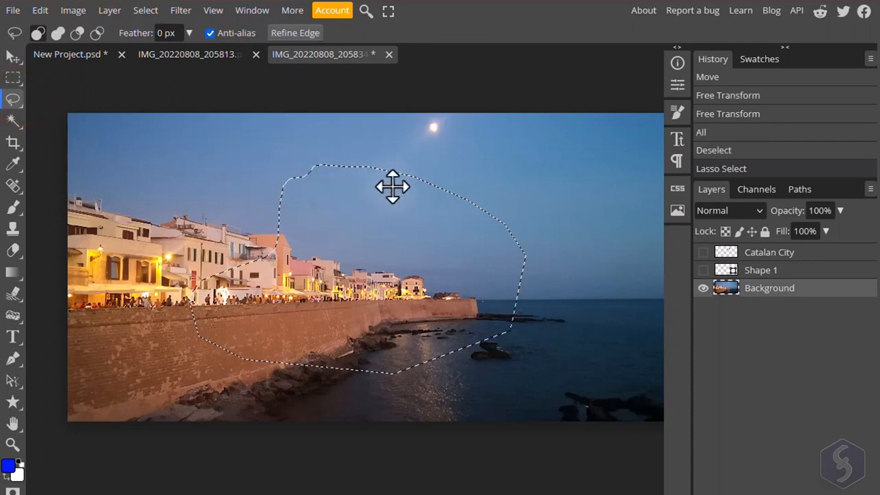
left_click(14, 208)
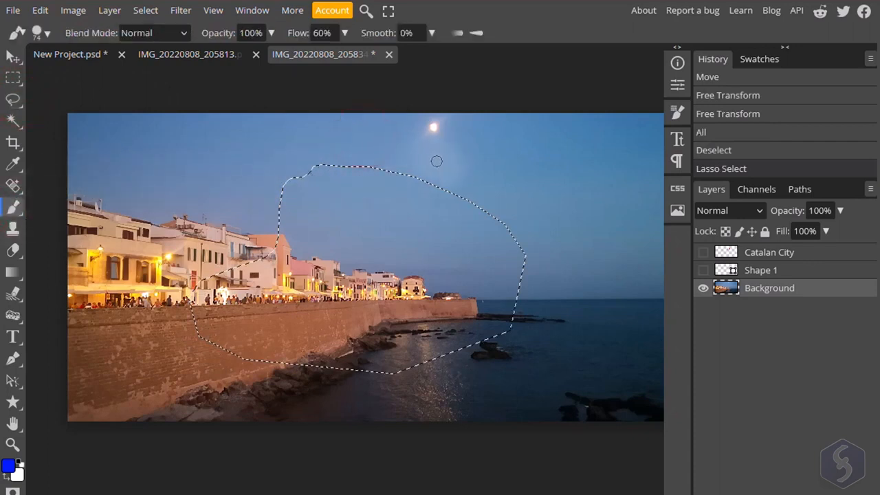
mouse_move(444, 194)
left_mouse_down()
mouse_move(412, 234)
mouse_move(329, 279)
mouse_move(320, 347)
mouse_move(270, 361)
left_mouse_up()
key("ctrl+z")
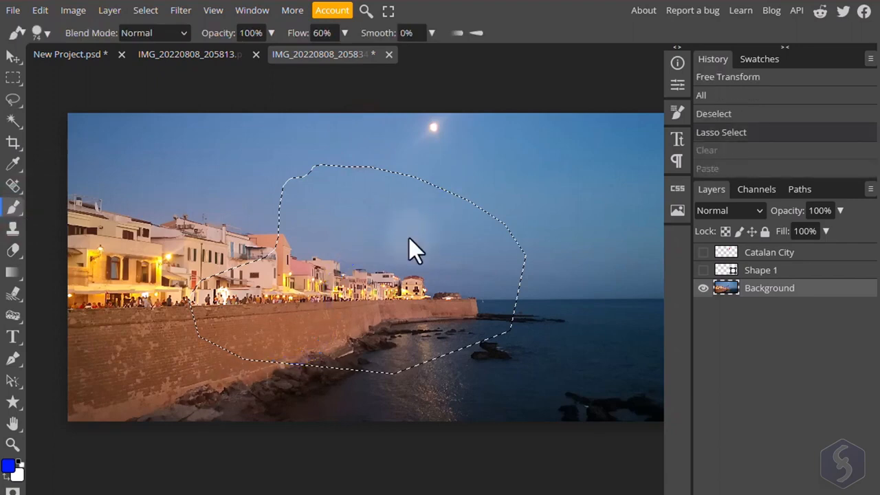
Try cutting the lassoed area and pasting it as a new layer, toggling both layers' visibility to compare them.
key("Delete")
key("ctrl+v")
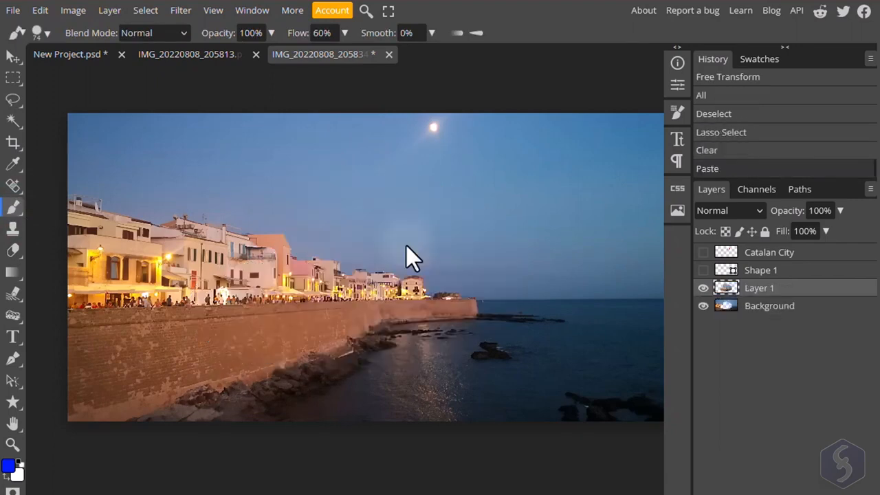
left_click(703, 289)
left_click(703, 289)
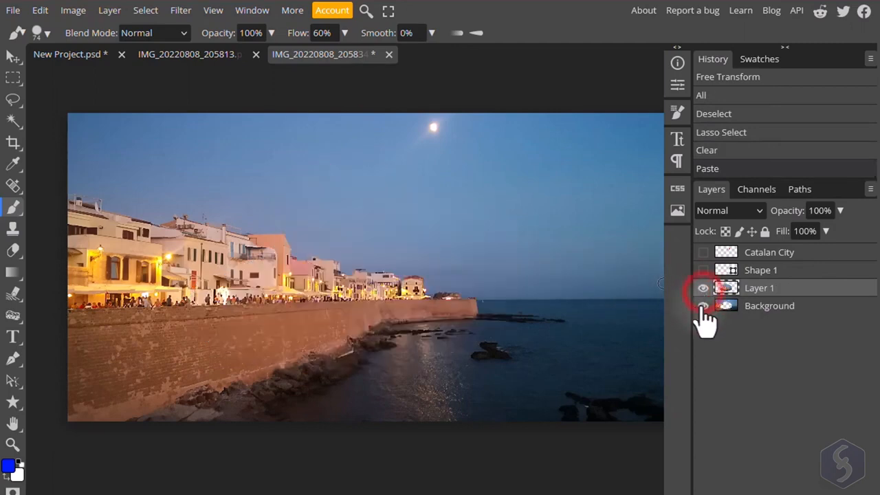
left_click(702, 306)
left_click(702, 306)
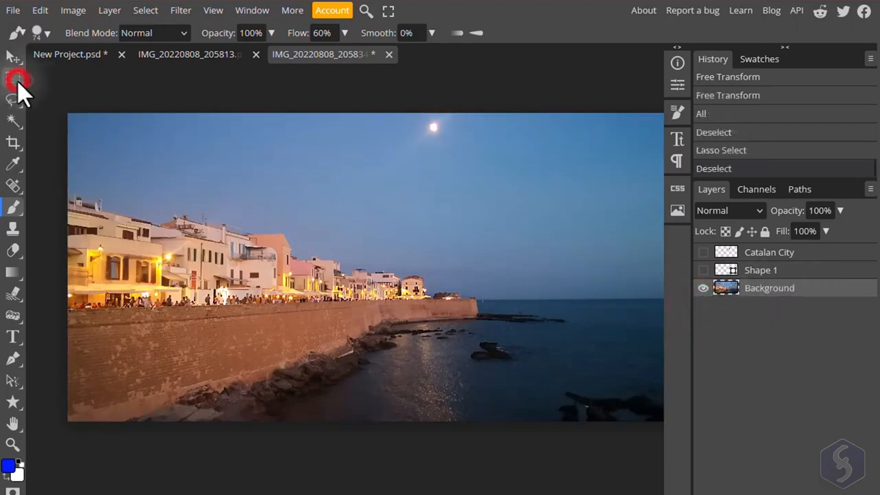
Make a rectangular selection over the buildings and sky, and a circular one in the sky with Ellipse Select.
left_click(14, 77)
left_click_drag(208, 169, 404, 292)
right_click(13, 77)
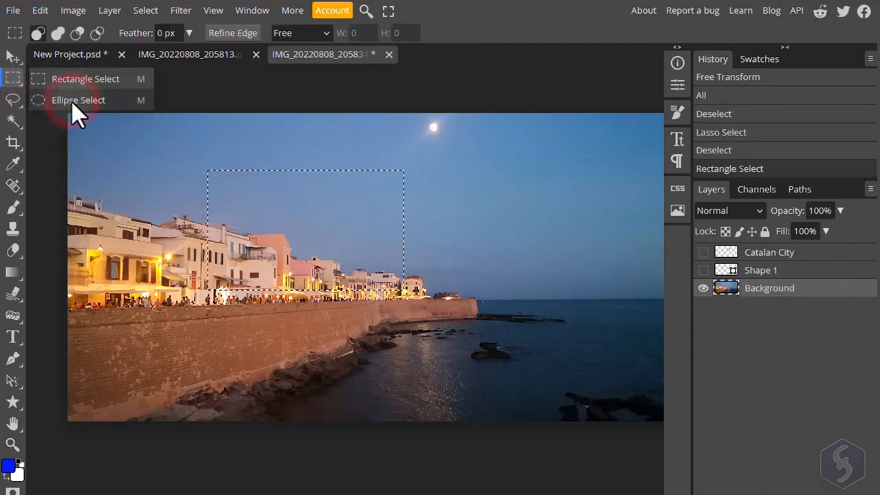
left_click(72, 101)
left_click_drag(464, 282, 569, 179)
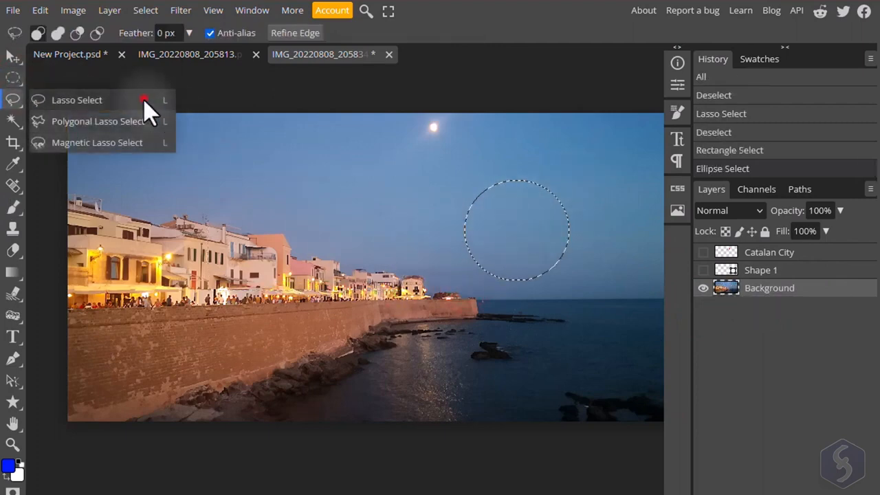
Draw a freehand Lasso Select outline in the sky above the leftmost buildings.
left_click(144, 100)
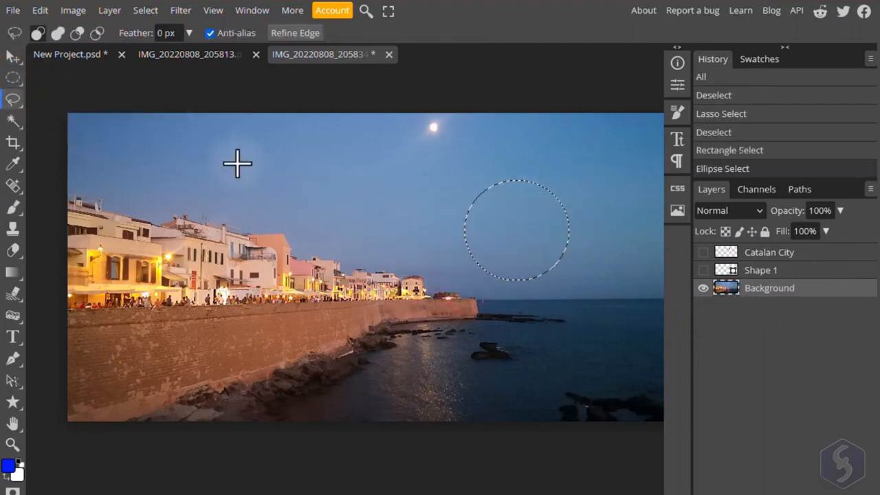
mouse_move(244, 158)
left_mouse_down()
mouse_move(180, 180)
mouse_move(130, 228)
mouse_move(227, 198)
mouse_move(245, 159)
left_mouse_up()
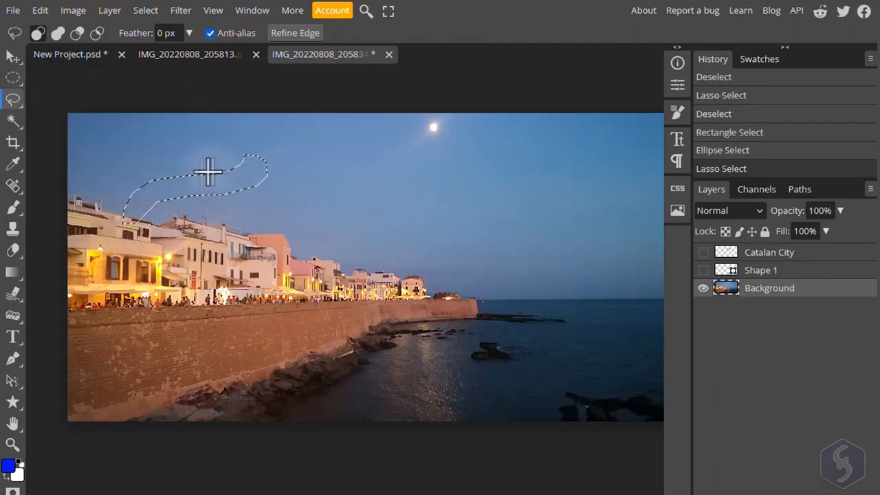
Use Quick Selection to select the sky, clear that selection, and select the buildings, wall and sea instead.
left_click(14, 124)
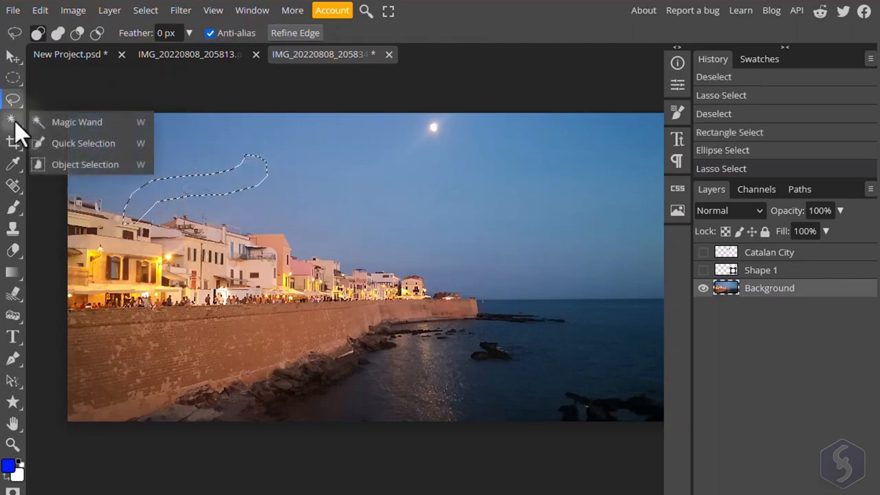
left_click(91, 147)
key("ctrl+d")
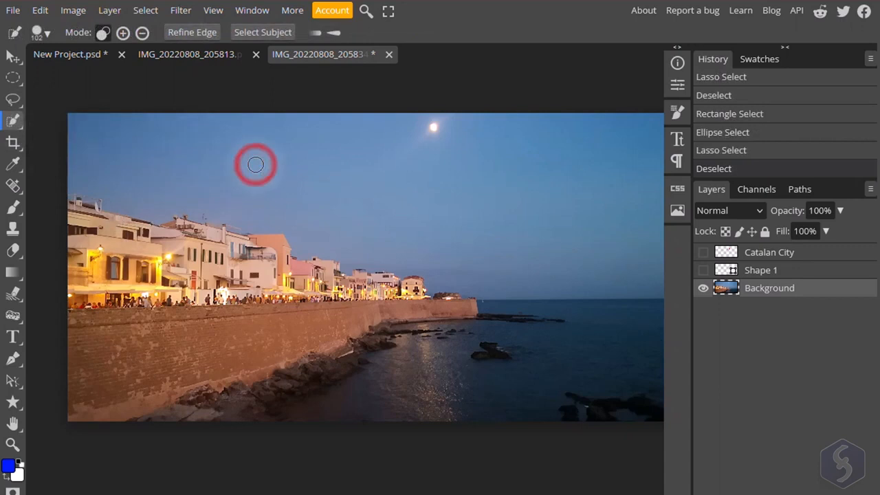
left_click_drag(256, 165, 304, 185)
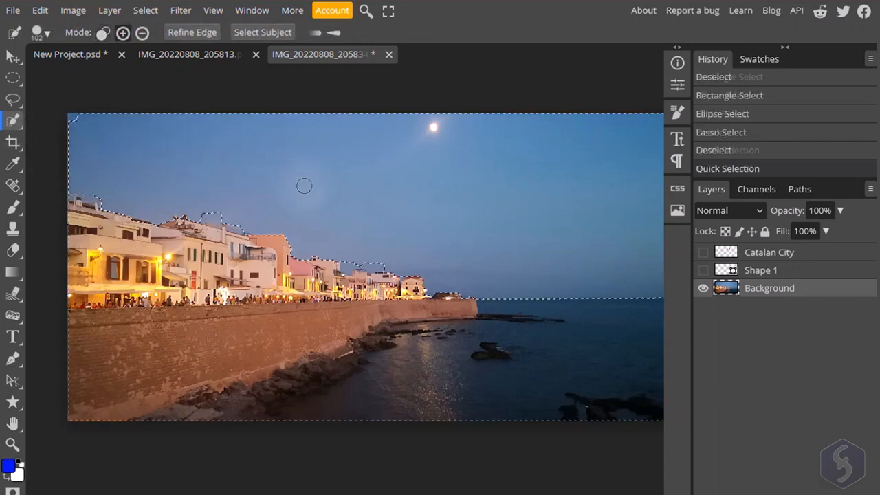
key("ctrl+d")
left_click(214, 339)
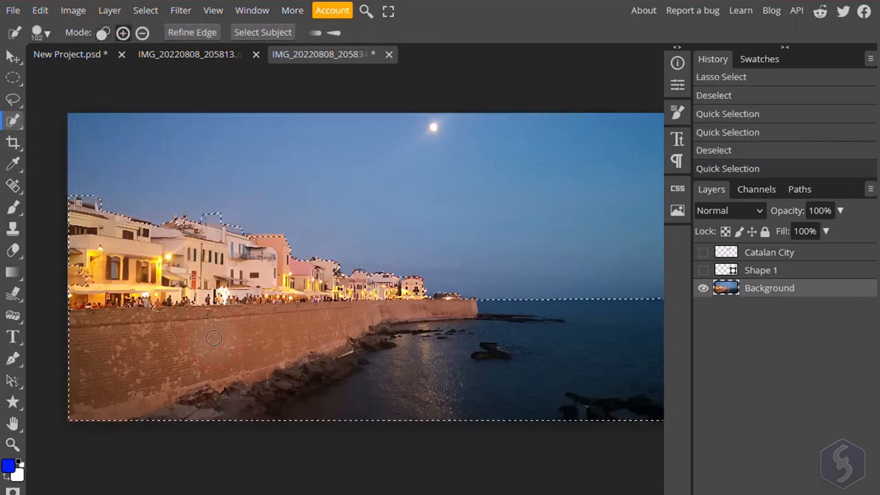
Draw a small freehand lasso selection in the middle of the sky and deselect it.
key("l")
left_click_drag(303, 184, 344, 187)
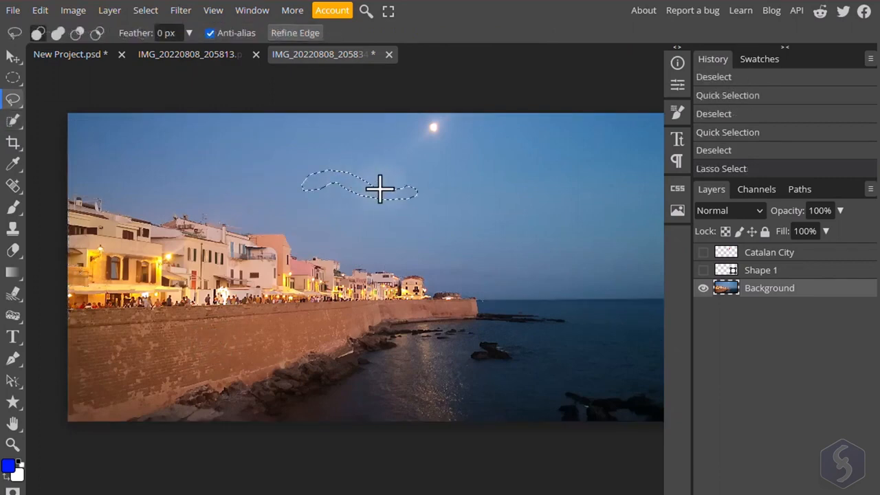
left_click(440, 193)
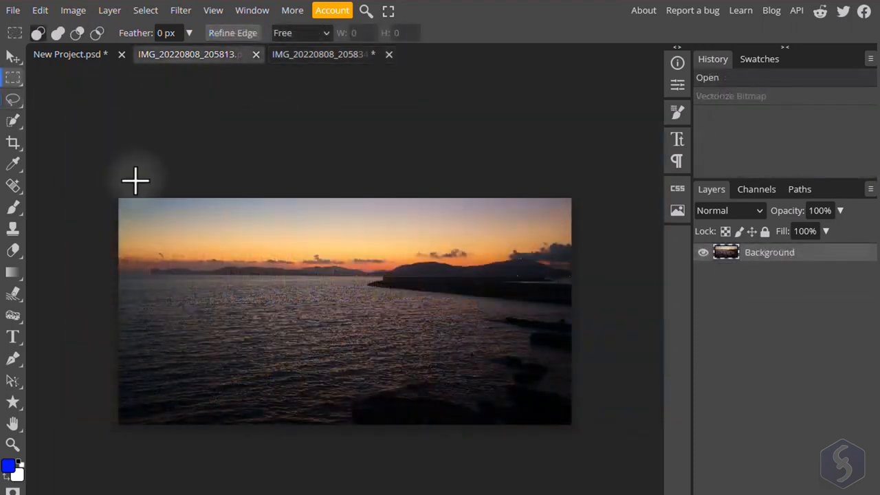
Cut the whole sunset photo from IMG_20220808_205813 and paste it into IMG_20220808_205834 as a new layer.
left_click_drag(111, 185, 596, 438)
key("Delete")
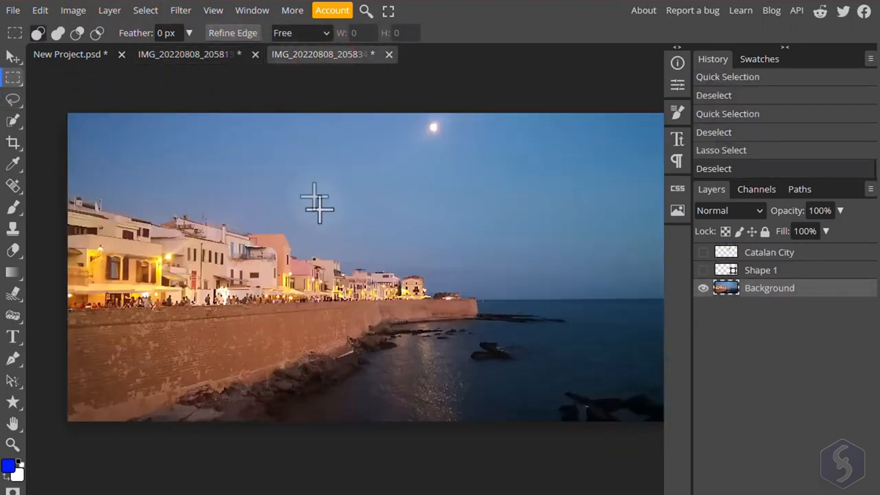
key("ctrl+v")
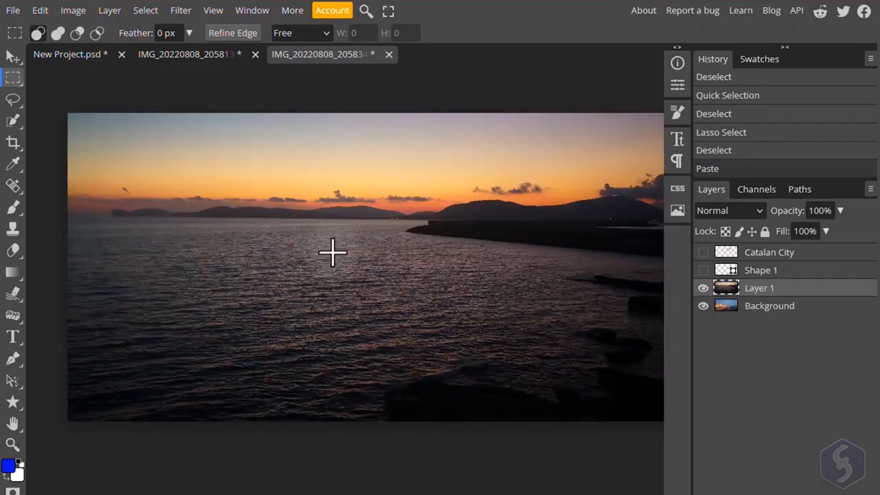
Shrink the pasted sunset layer from its upper-left corner with the Scale transform and hide it.
left_click(40, 10)
left_click(127, 349)
left_click(220, 358)
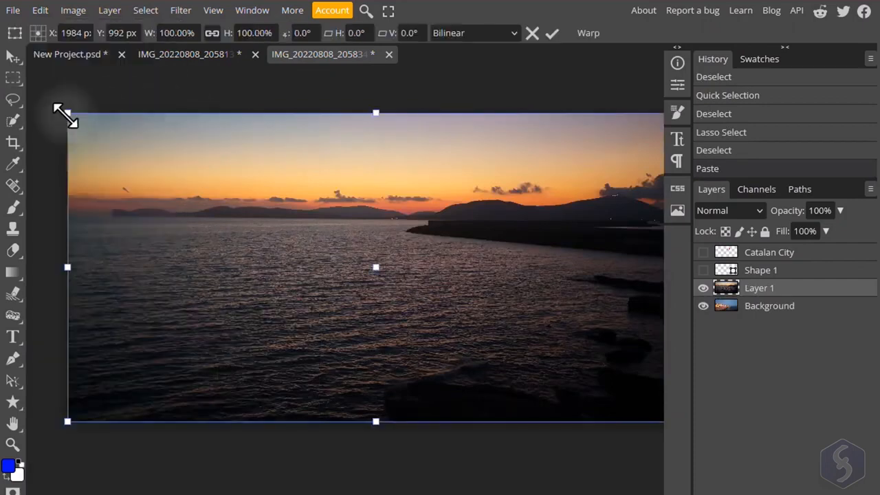
left_click_drag(66, 113, 407, 177)
key("Return")
left_click(703, 288)
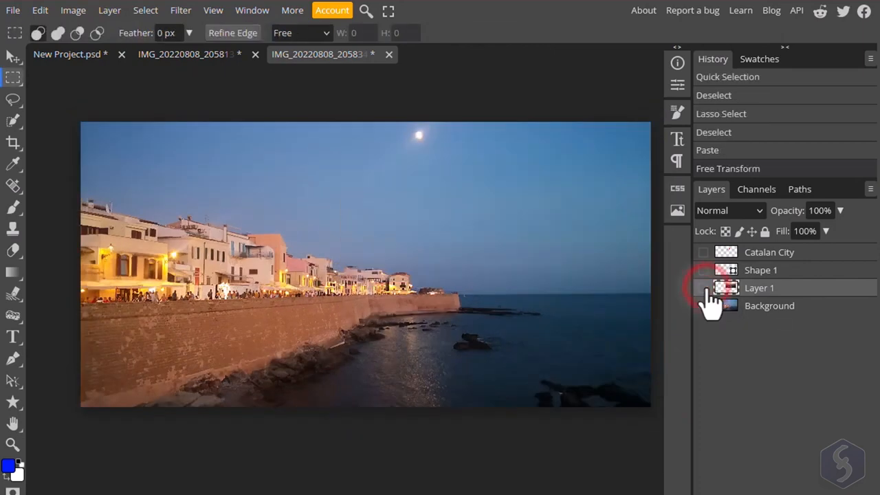
left_click(703, 288)
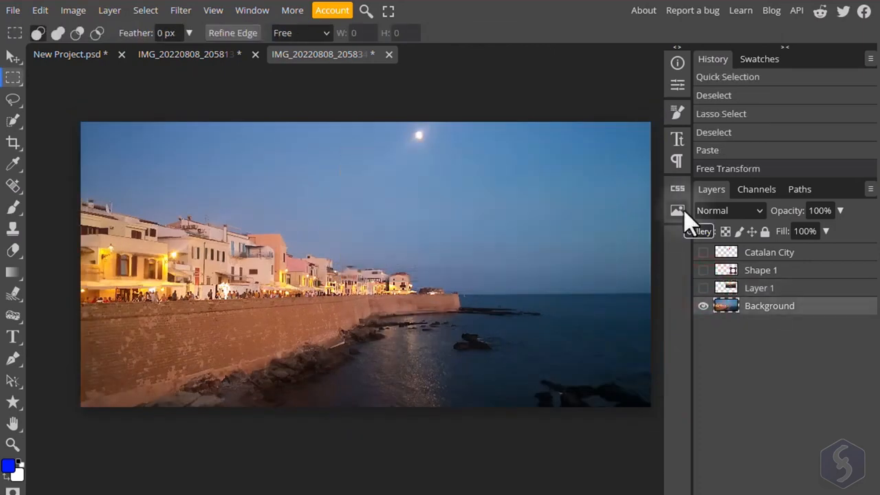
Browse the stock images in the Gallery.
left_click(684, 210)
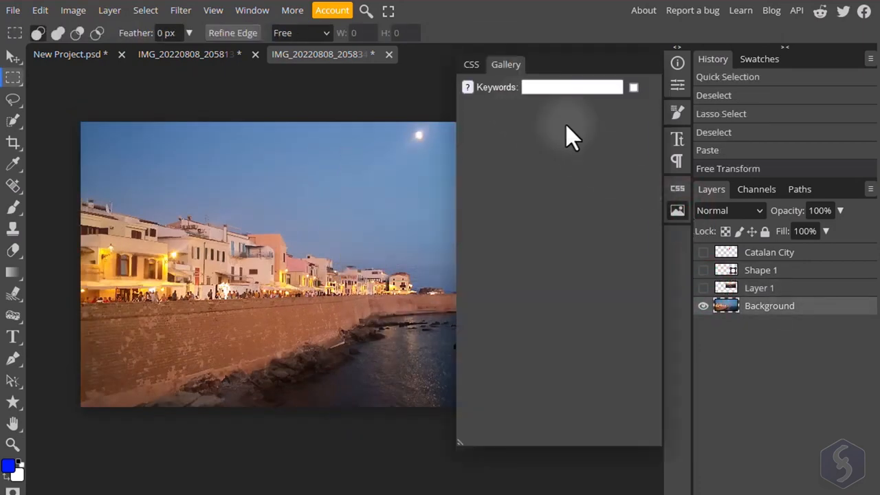
scroll(606, 272, "down", 1)
scroll(605, 271, "down", 5)
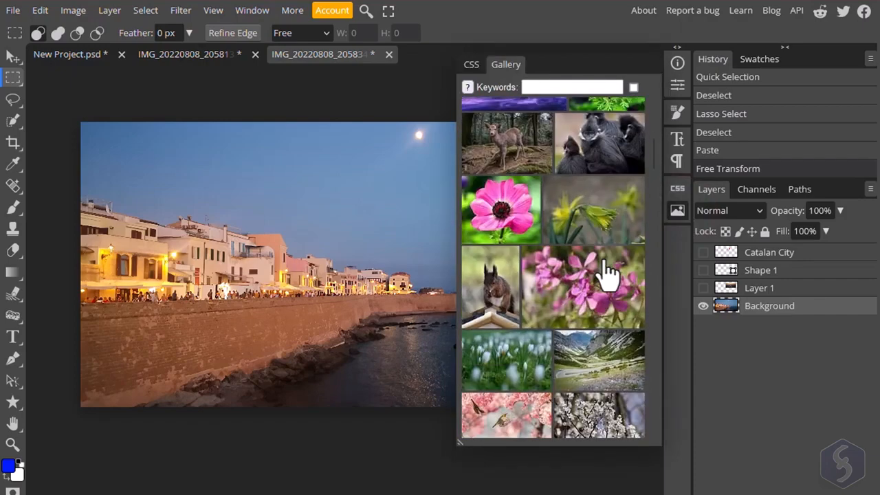
scroll(605, 272, "up", 1)
scroll(605, 272, "down", 3)
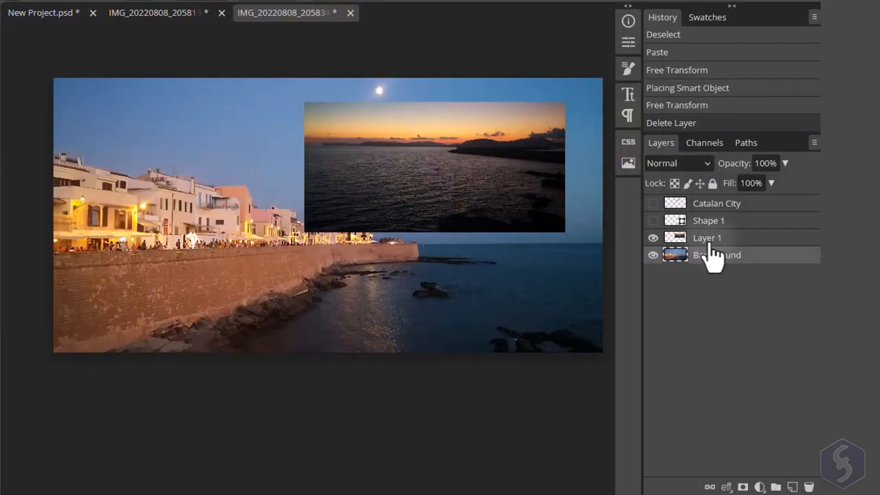
Open Layer 1's blending options and try a Stroke effect with an increased size.
left_click(712, 238)
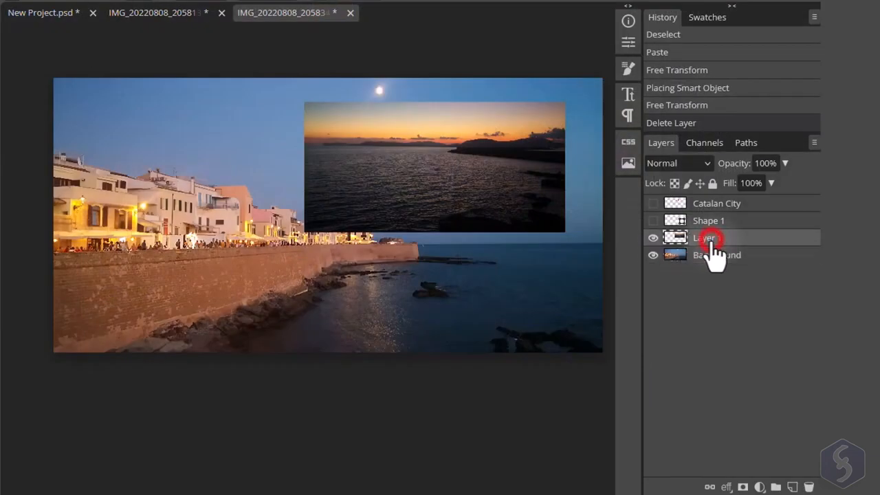
left_click(710, 302)
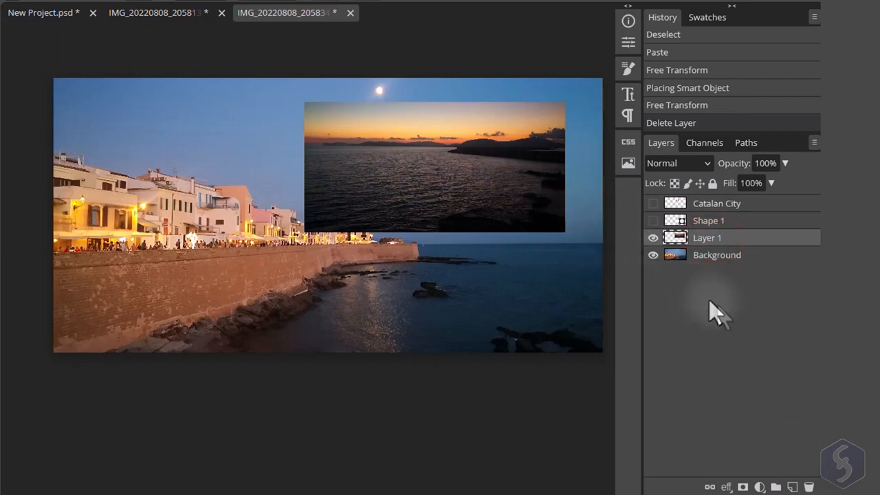
left_click(728, 486)
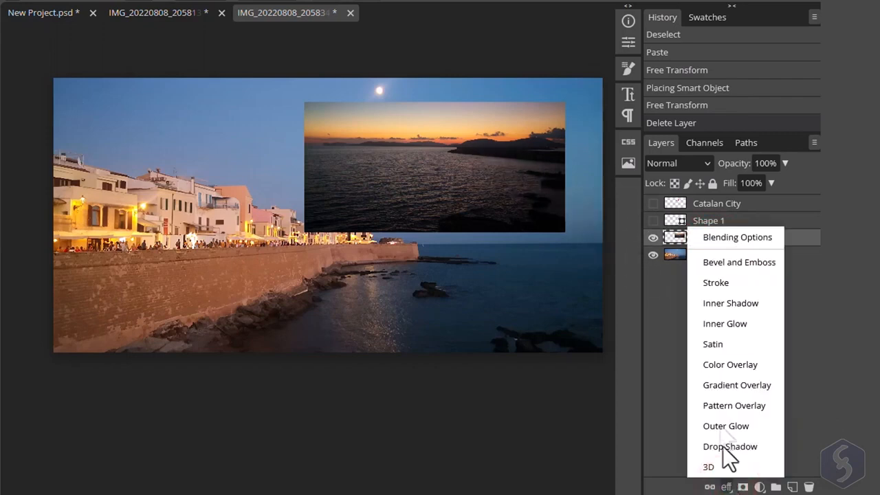
left_click(727, 237)
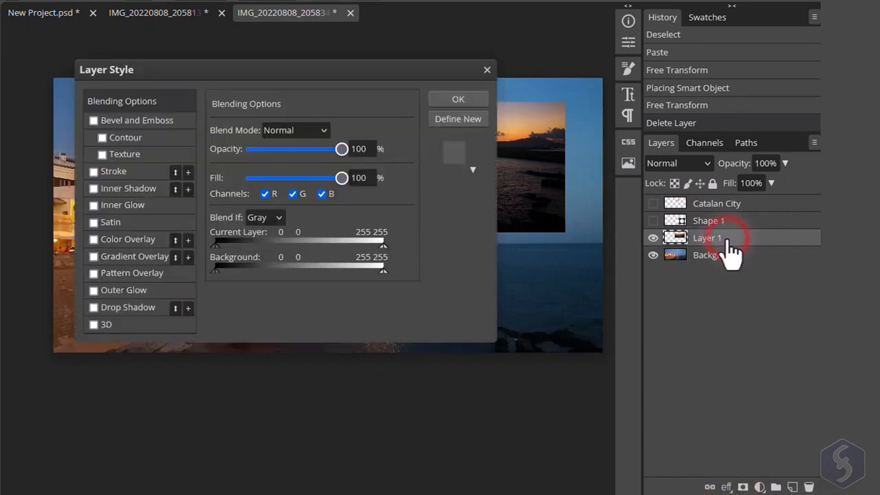
left_click_drag(367, 71, 745, 186)
left_click(472, 287)
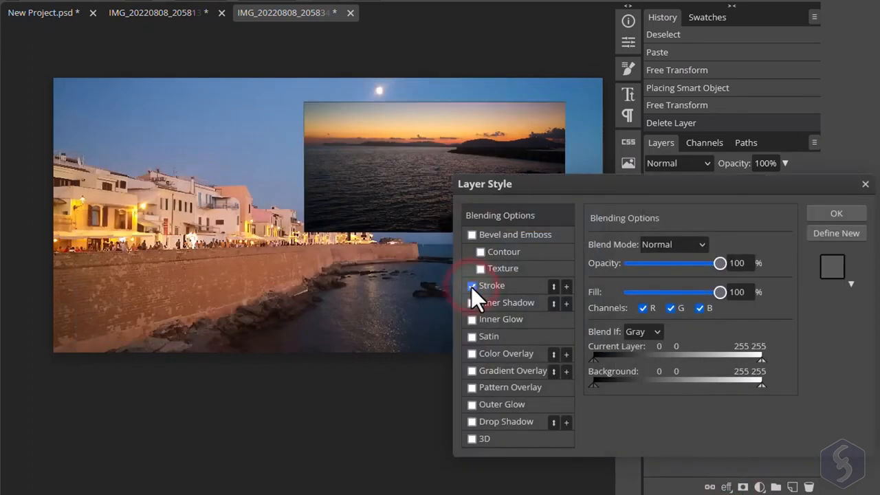
left_click(501, 289)
left_click_drag(631, 246, 647, 248)
Try an Inner Glow on Layer 1 and replace it with an Outer Glow of 27% spread and 75 px size.
left_click(632, 365)
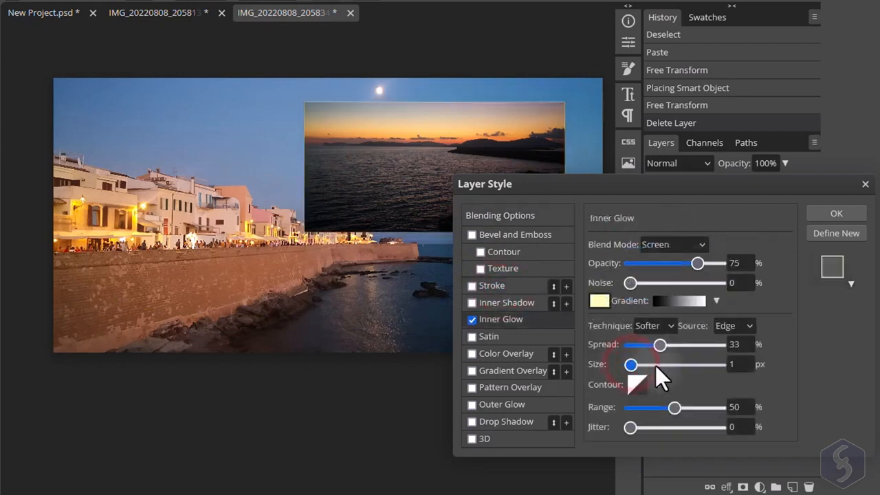
left_click_drag(655, 366, 664, 365)
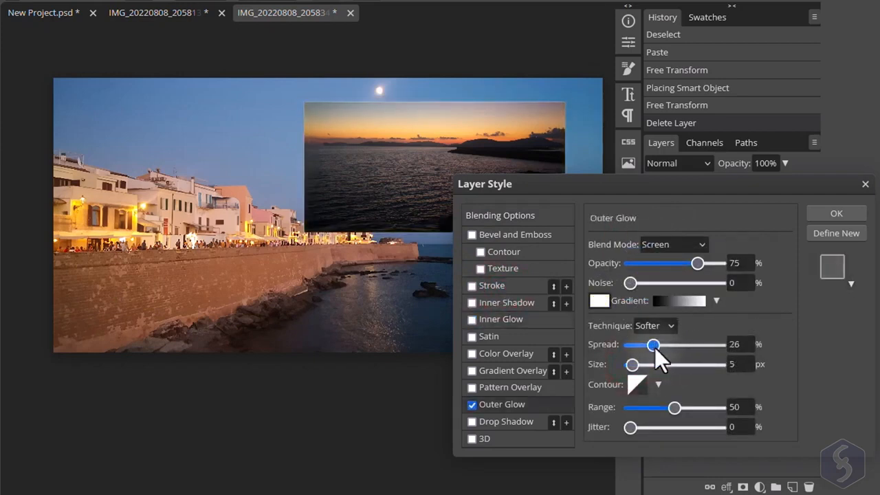
left_click(654, 345)
left_click_drag(632, 365, 665, 366)
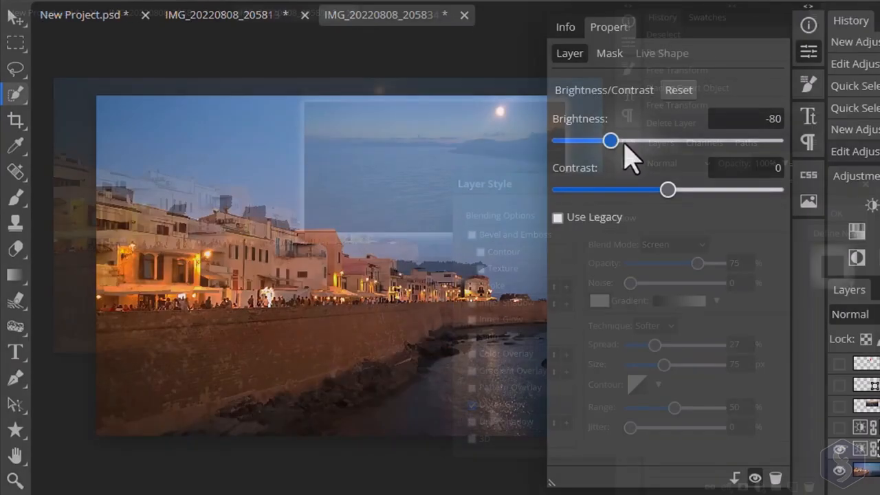
Set the masked Brightness/Contrast adjustment's brightness to -54 and increase its contrast.
mouse_move(629, 150)
left_mouse_down()
mouse_move(660, 151)
mouse_move(623, 141)
mouse_move(639, 164)
left_mouse_up()
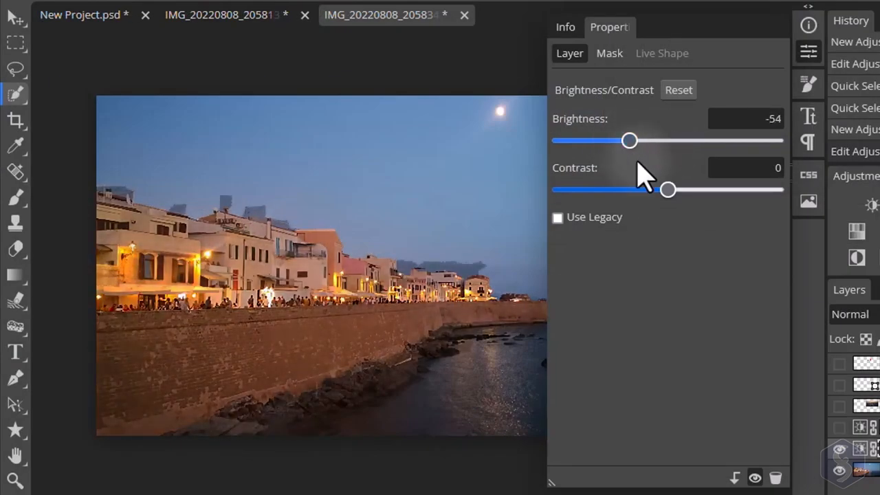
left_click_drag(668, 190, 701, 194)
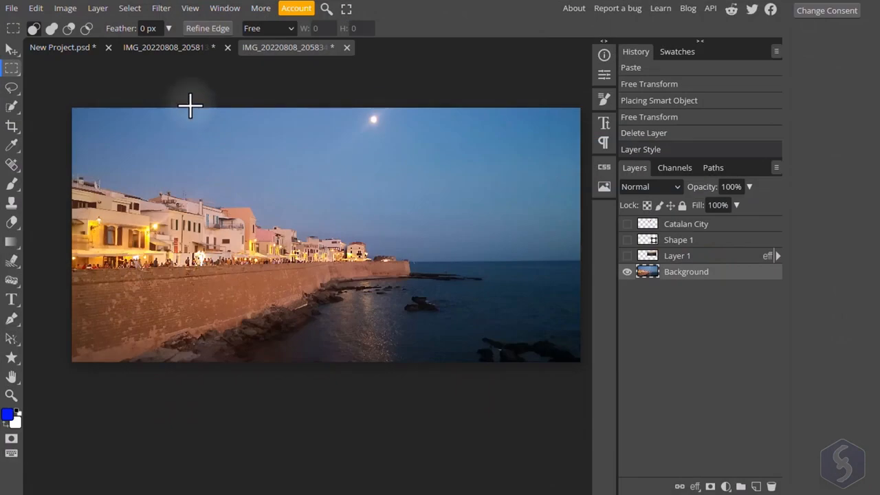
Show the Adjustments window and add a Brightness/Contrast layer above the Background with lower brightness and higher contrast.
left_click(224, 8)
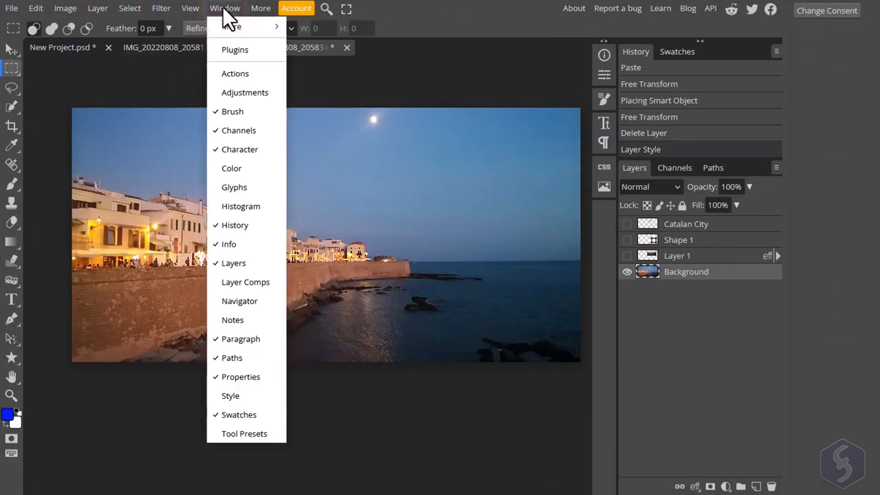
left_click(246, 93)
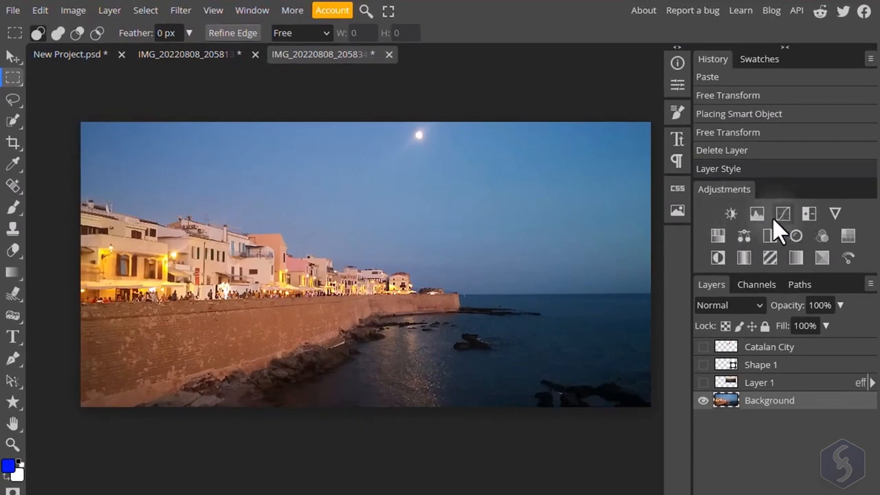
left_click(732, 214)
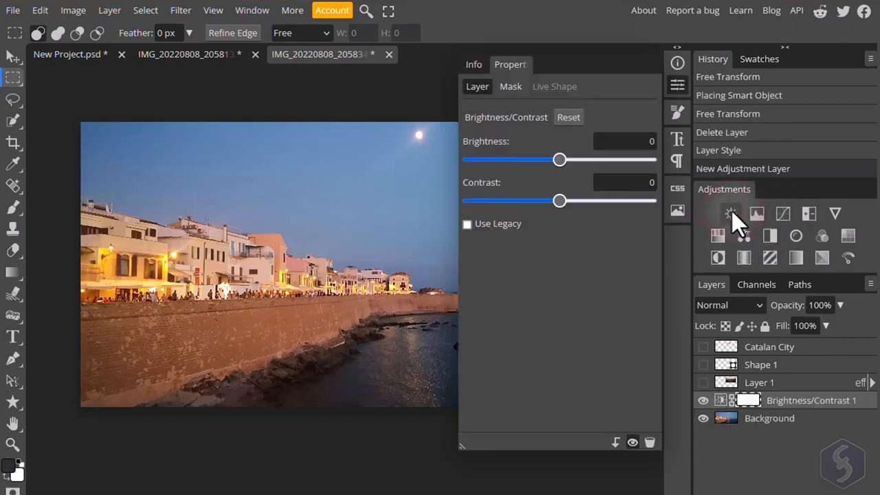
left_click_drag(561, 160, 530, 162)
left_click_drag(563, 200, 593, 204)
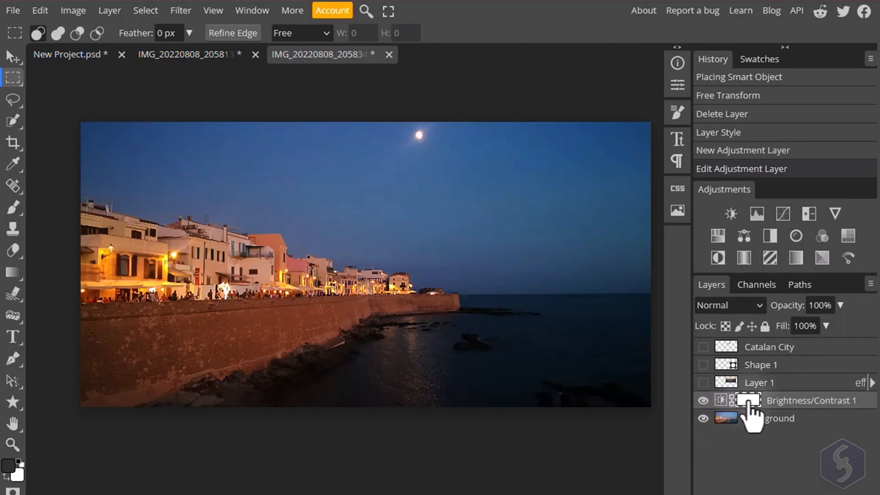
Quick-select the buildings and wall on the Background and add a Brightness/Contrast layer that darkens only that area.
key("alt")
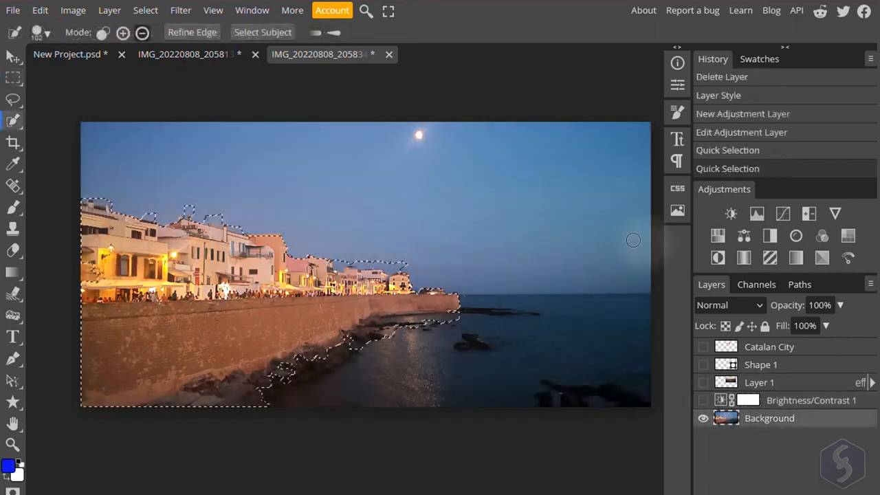
left_click(732, 221)
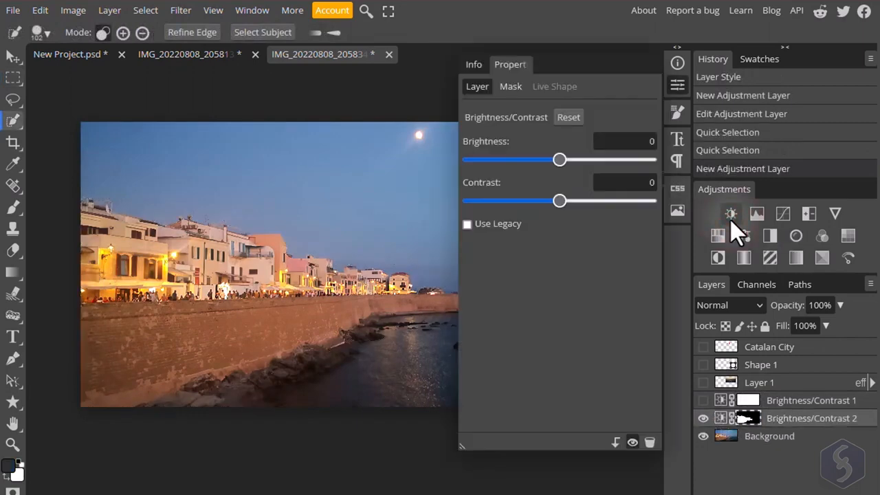
mouse_move(560, 160)
left_mouse_down()
mouse_move(597, 164)
mouse_move(516, 165)
mouse_move(540, 169)
left_mouse_up()
left_click(385, 265)
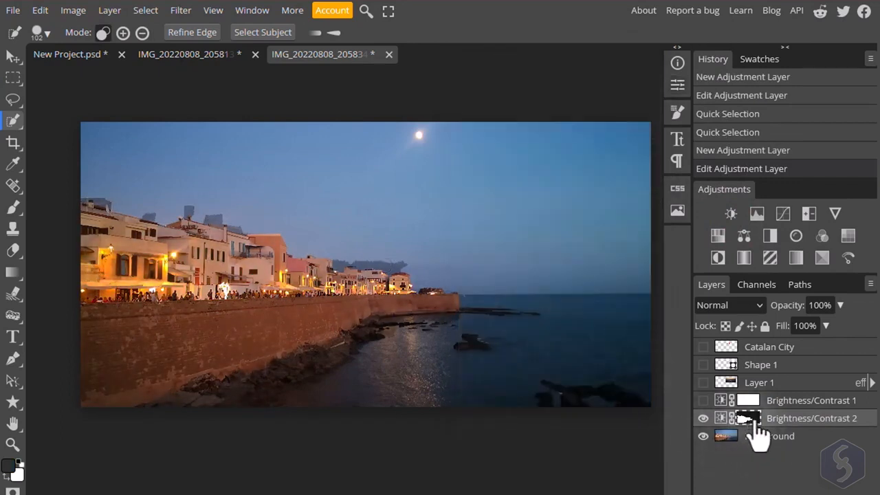
Paint with a white Brush on the Brightness/Contrast 2 mask along the rooftops in the middle of the photo.
left_click(748, 418)
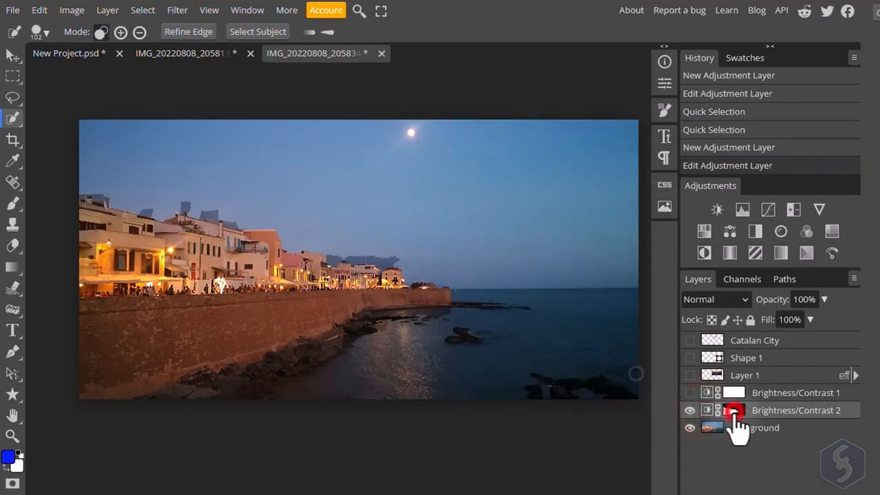
mouse_move(12, 203)
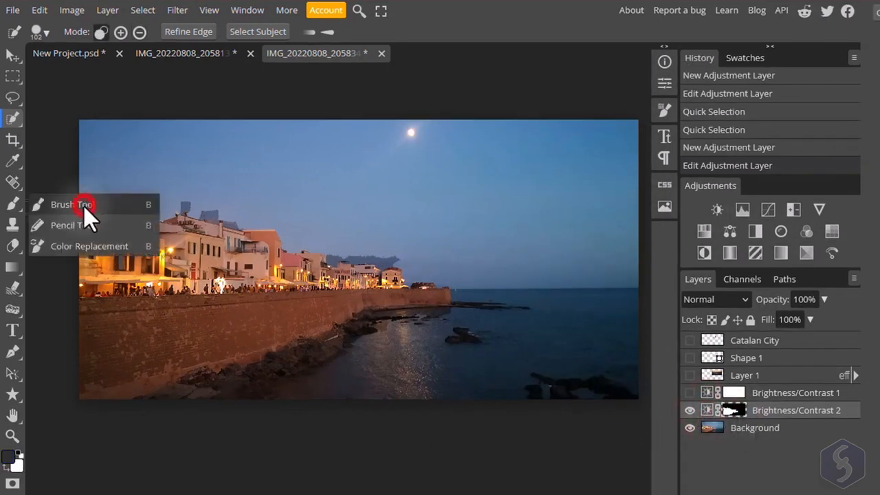
left_click(84, 207)
left_click(12, 457)
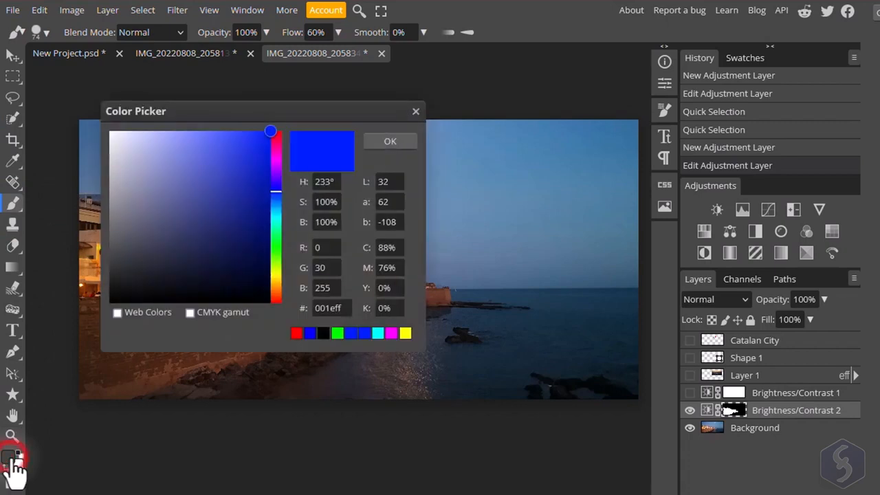
left_click_drag(161, 207, 104, 123)
left_click(411, 141)
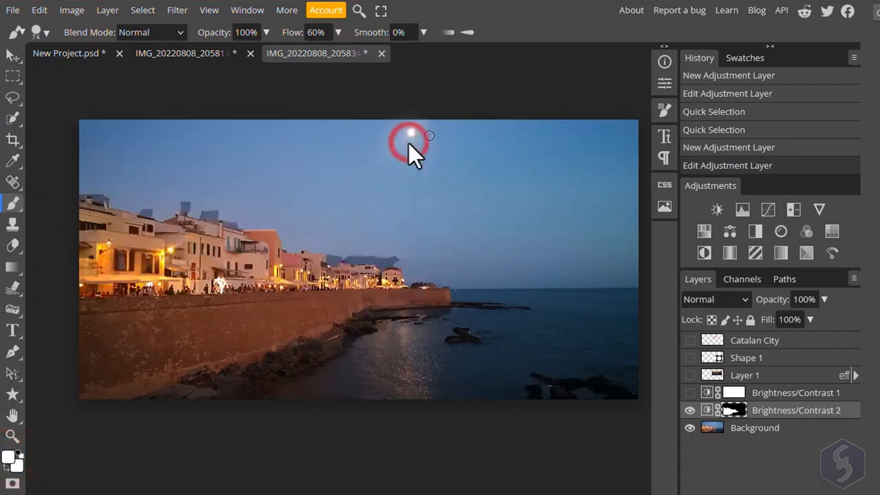
left_click_drag(287, 246, 336, 253)
Set the brush colour to black (000000) and paint out the darkened sky patch above the distant buildings on the mask.
left_click(9, 458)
left_click_drag(181, 194, 110, 302)
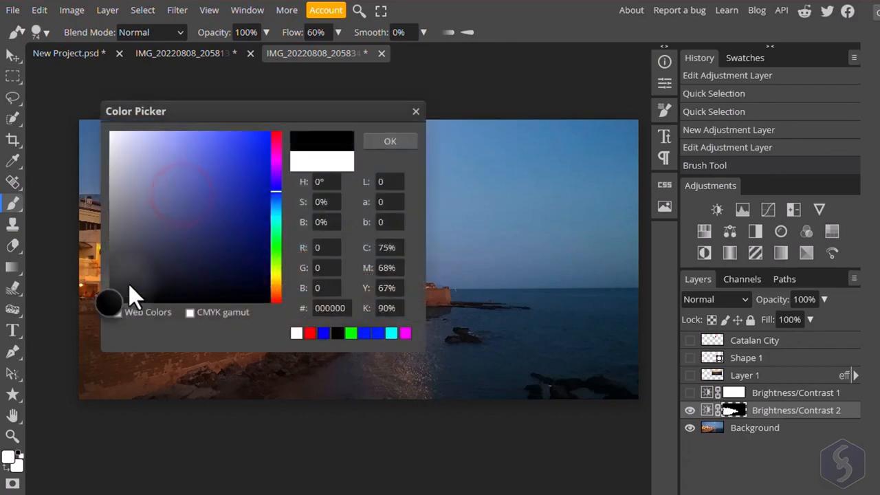
left_click(383, 141)
scroll(377, 278, "up", 3)
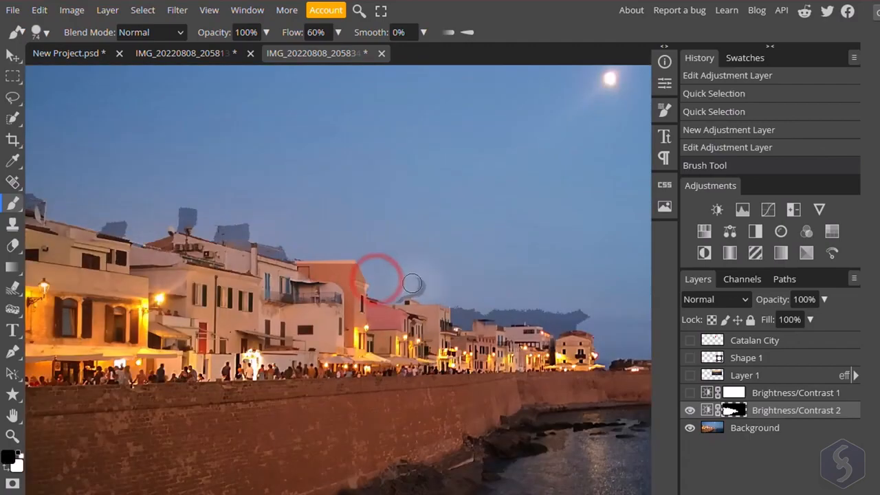
mouse_move(412, 283)
left_mouse_down()
mouse_move(475, 309)
mouse_move(581, 320)
left_mouse_up()
left_click_drag(581, 319, 602, 322)
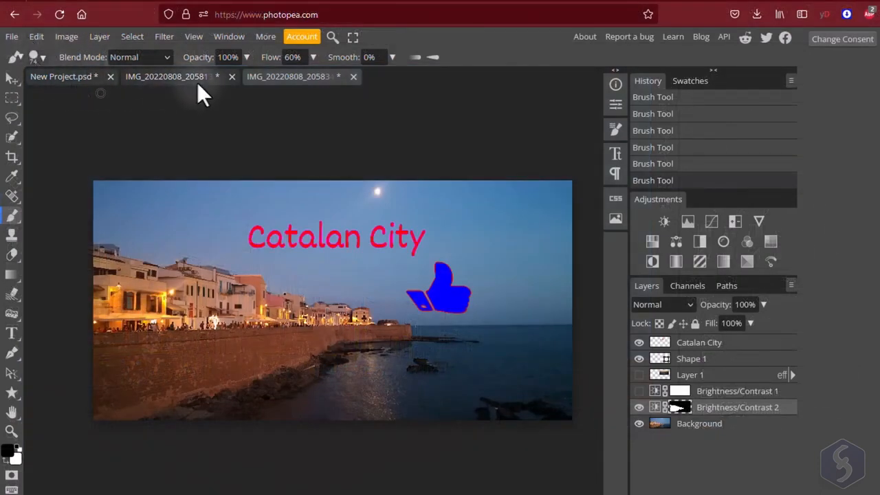
Check the IMG_20220808_205813 project, return to IMG_20220808_205834 and save it as a PSD.
left_click(198, 80)
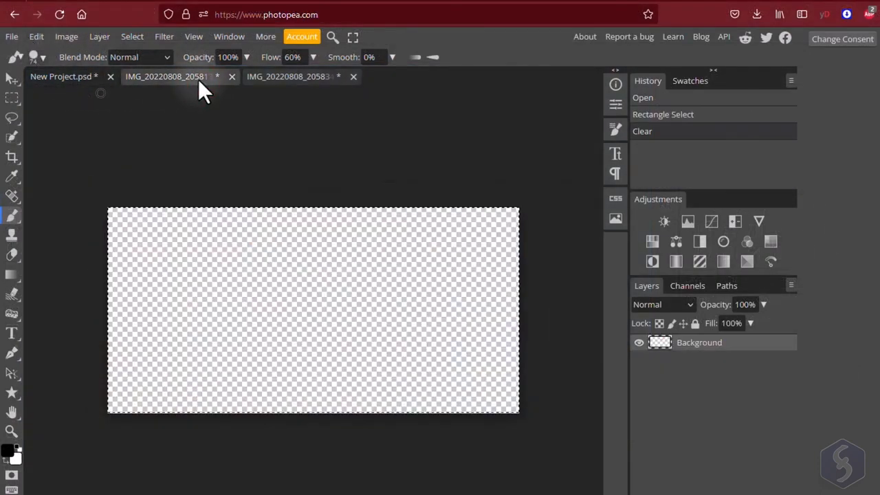
left_click(295, 79)
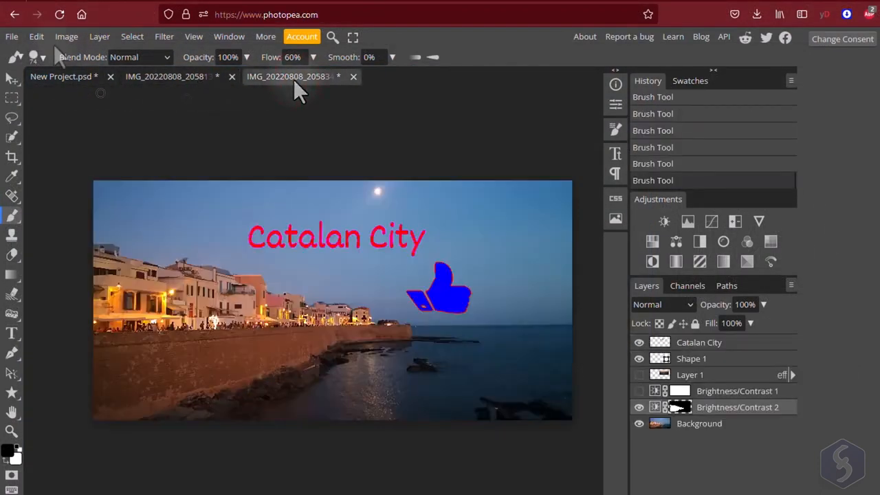
left_click(12, 38)
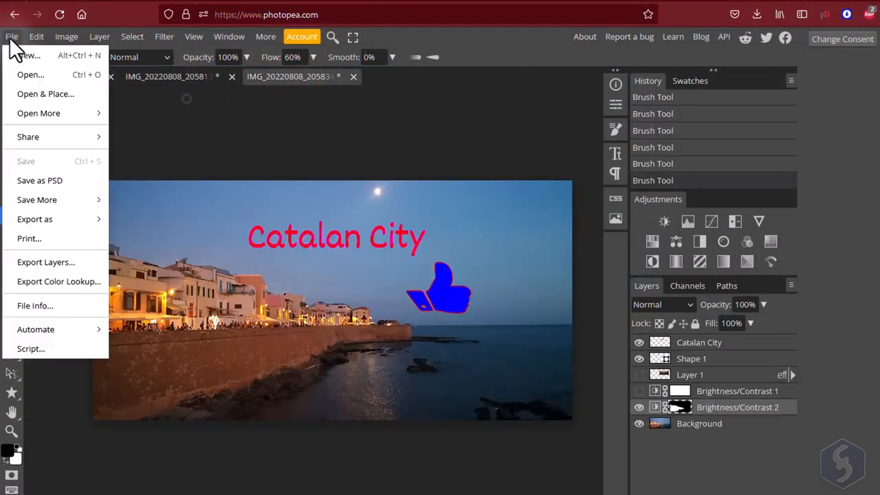
left_click(70, 185)
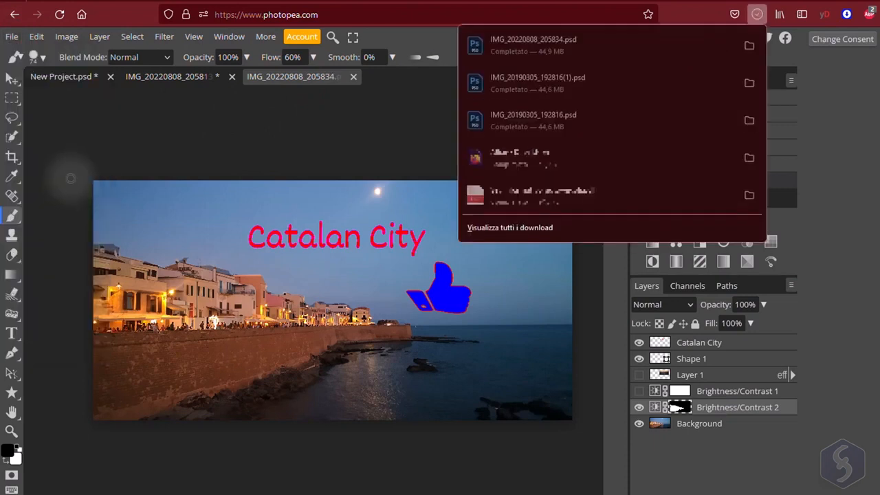
Open the storage saving options and look through the PeaDrive, Dropbox, OneDrive and Google Drive locations.
left_click(12, 36)
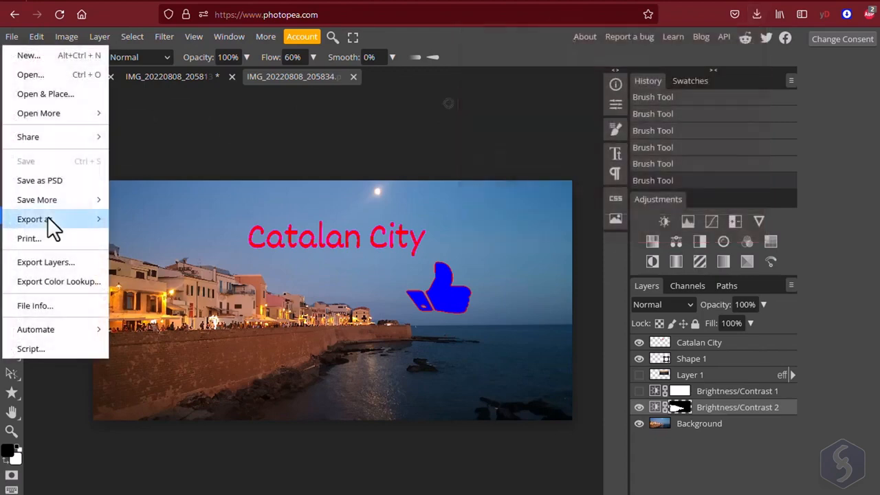
mouse_move(56, 202)
left_click(158, 200)
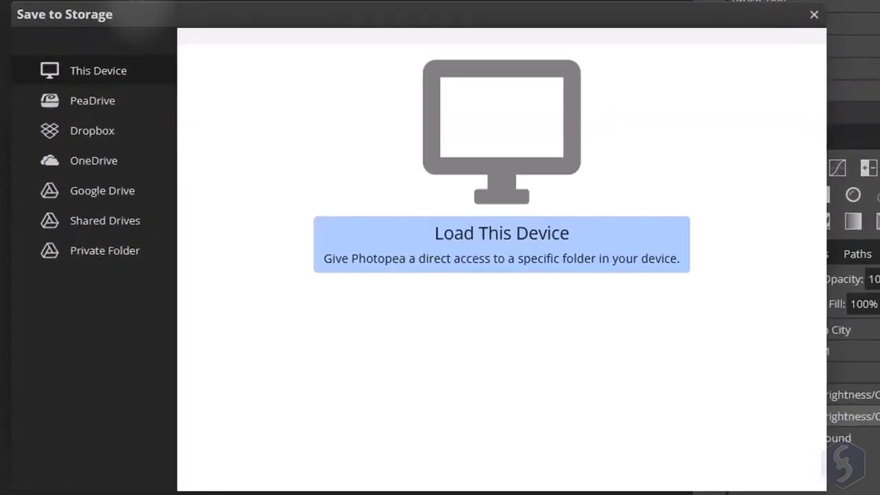
left_click(90, 104)
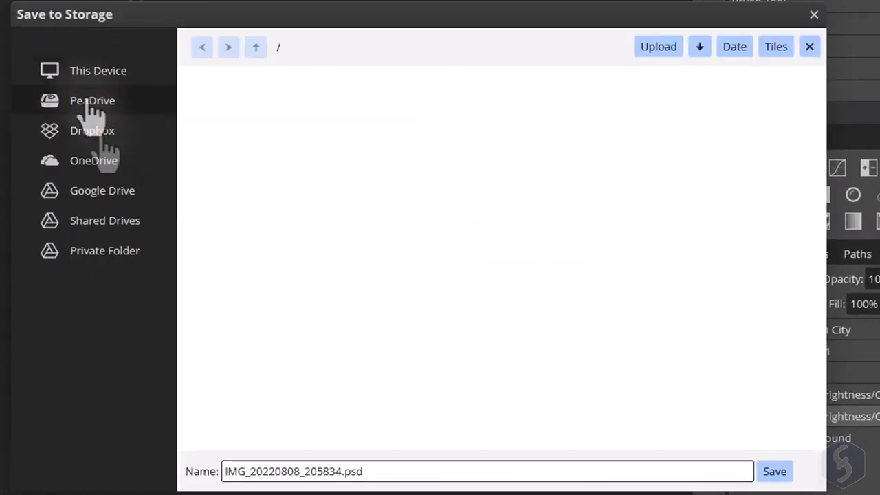
left_click(96, 134)
left_click(100, 160)
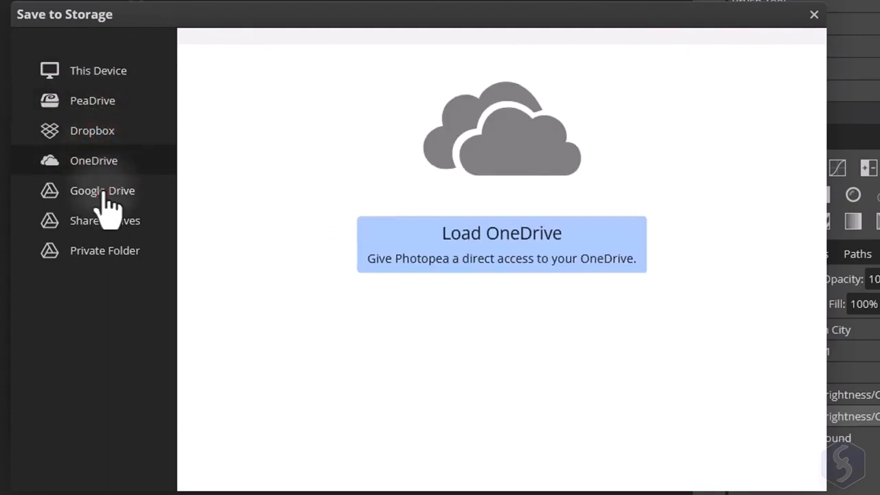
left_click(100, 192)
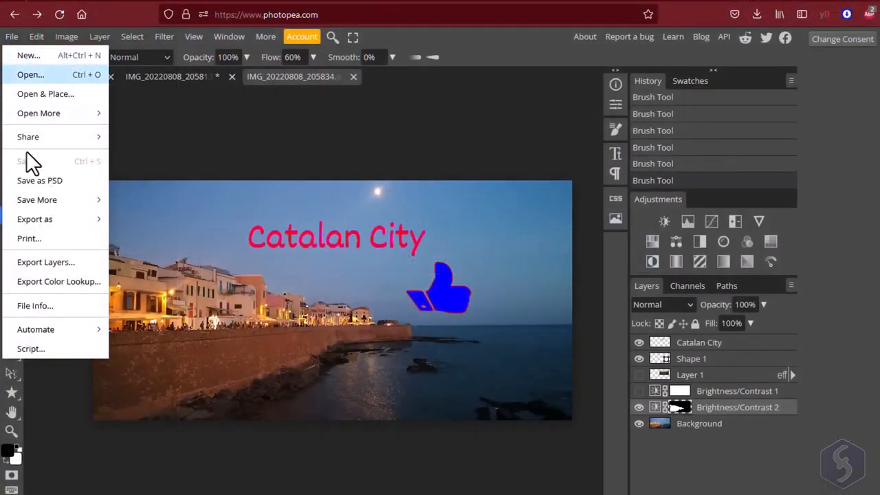
Review the project's export formats, open the PDF export settings and close them without saving.
mouse_move(50, 218)
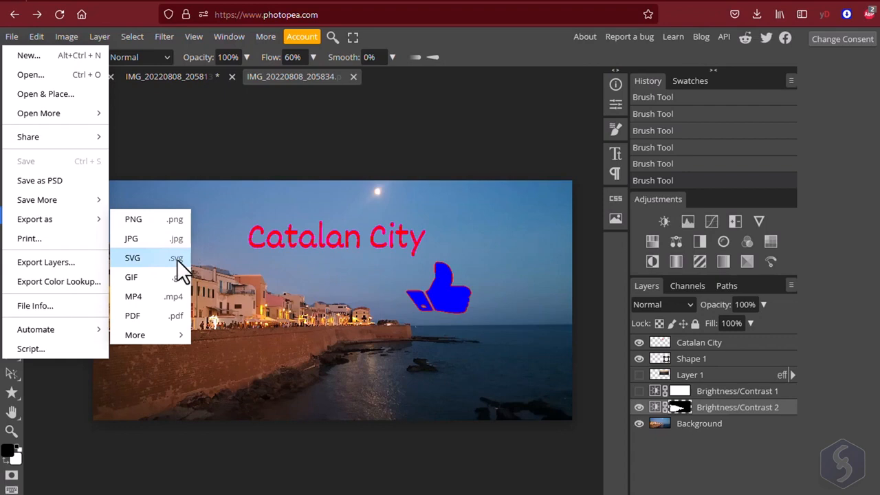
left_click(47, 238)
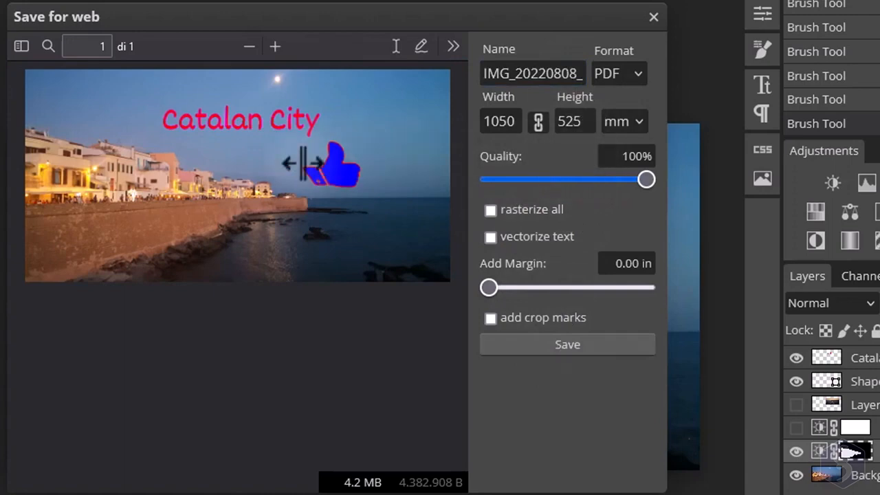
left_click(655, 17)
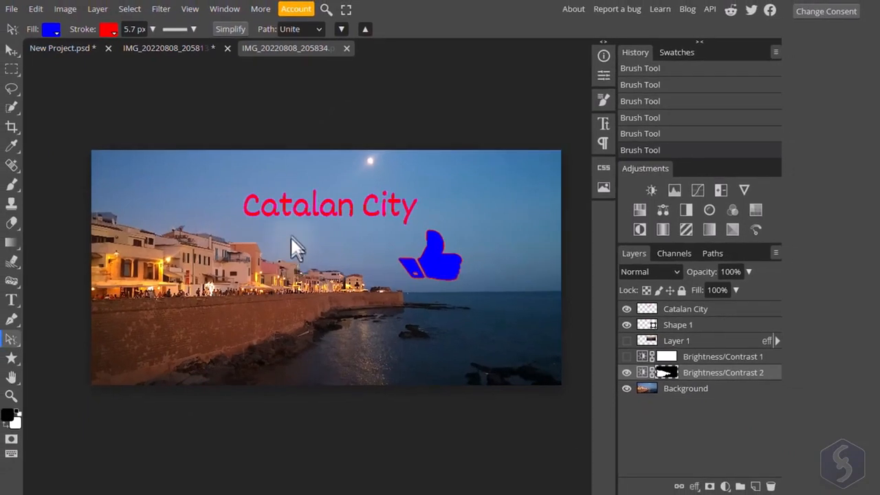